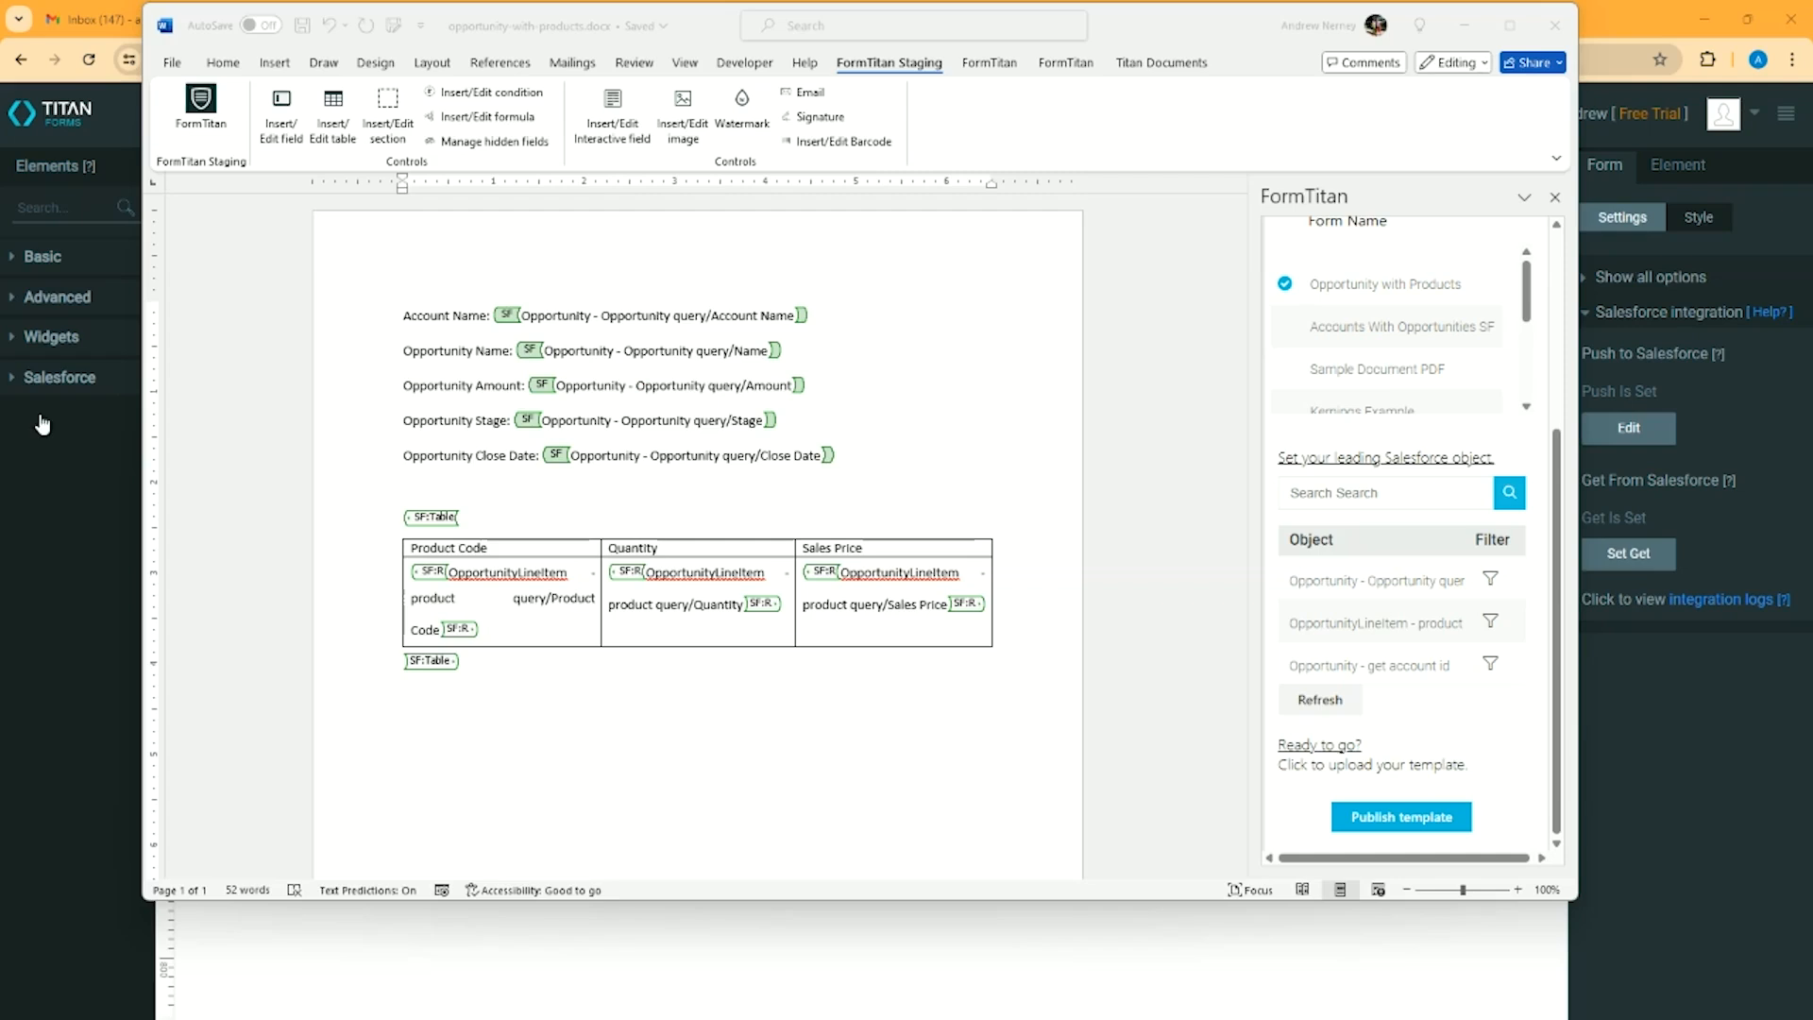
Review the Salesforce merge fields and product table in the opportunity-with-products.docx template, and minimize the document window
click(527, 25)
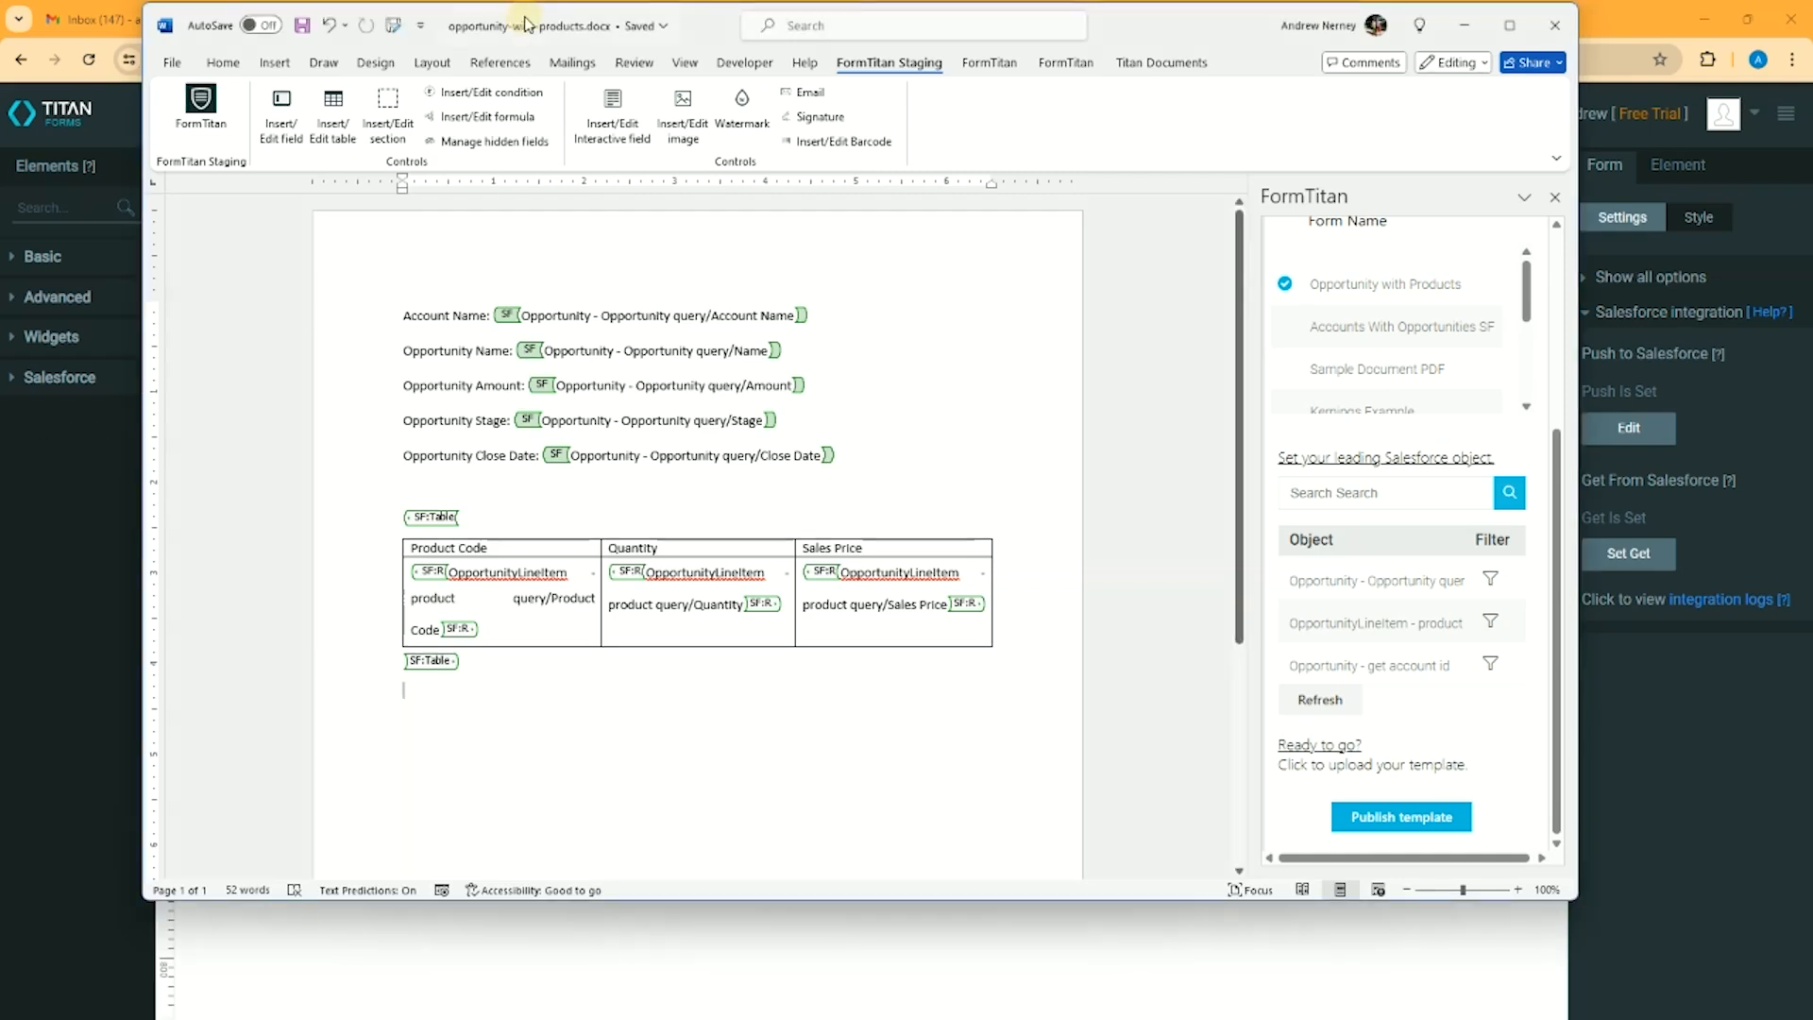
click(907, 248)
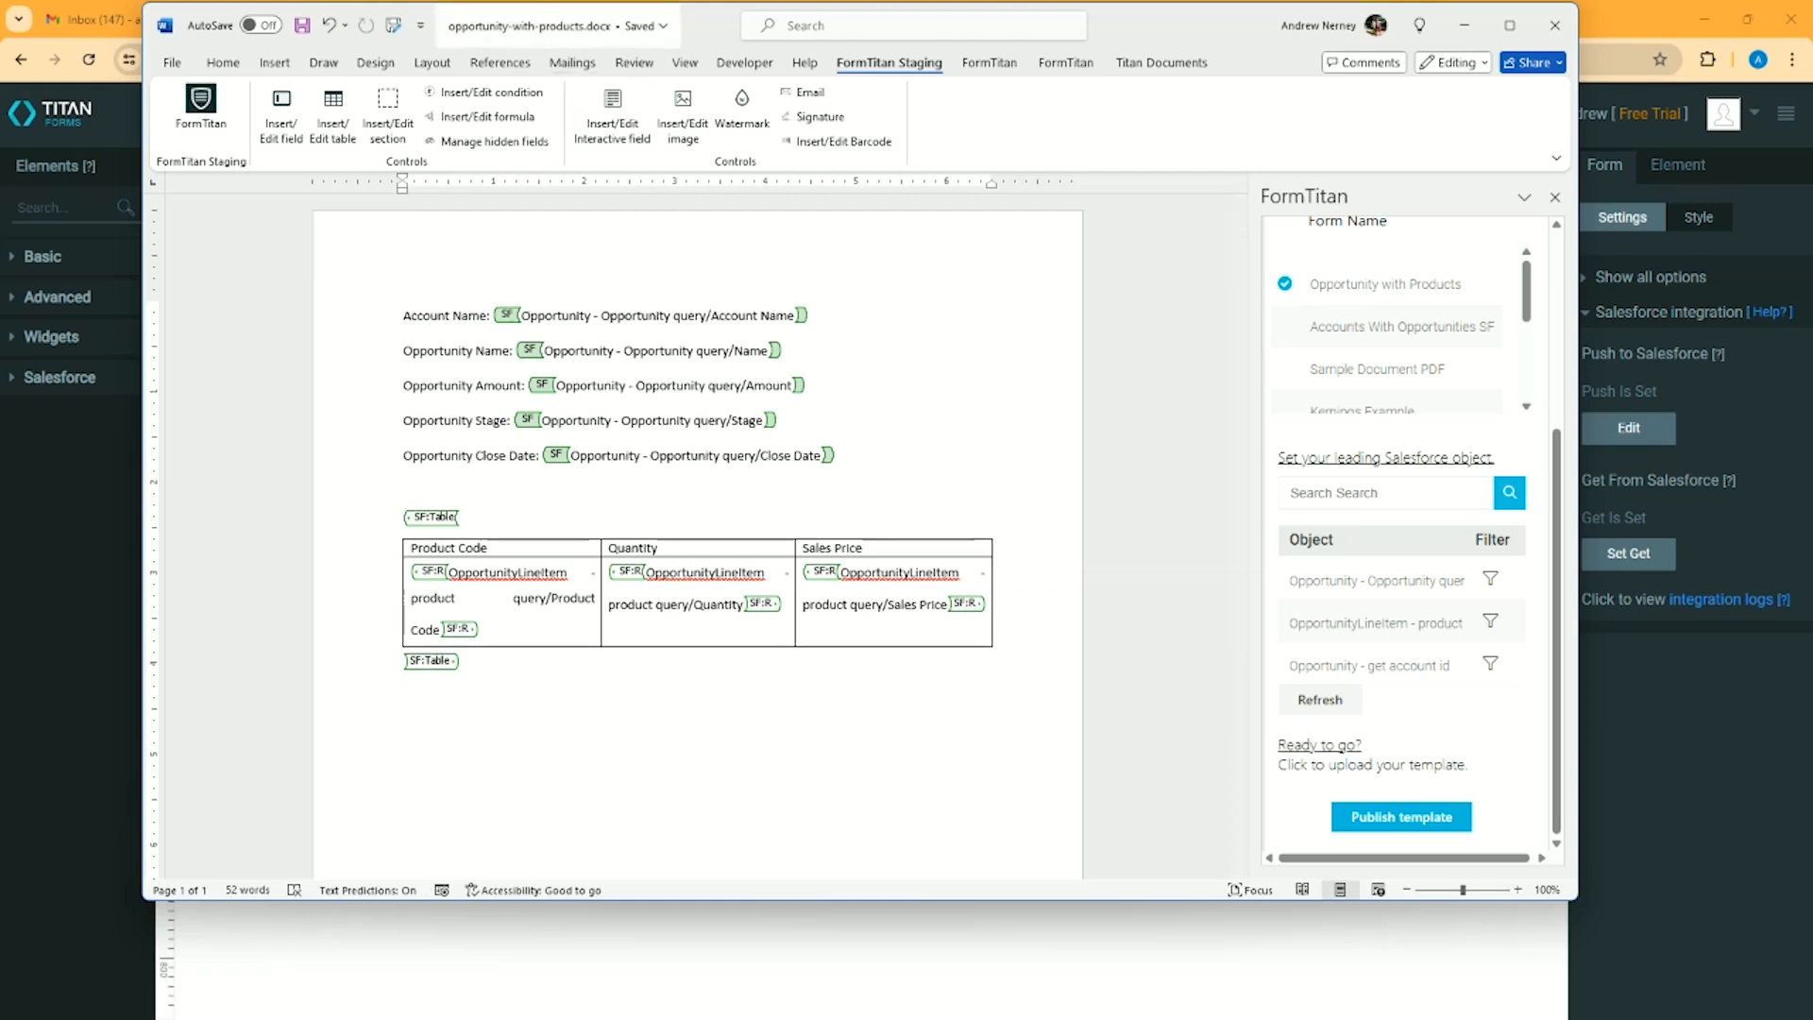
click(450, 318)
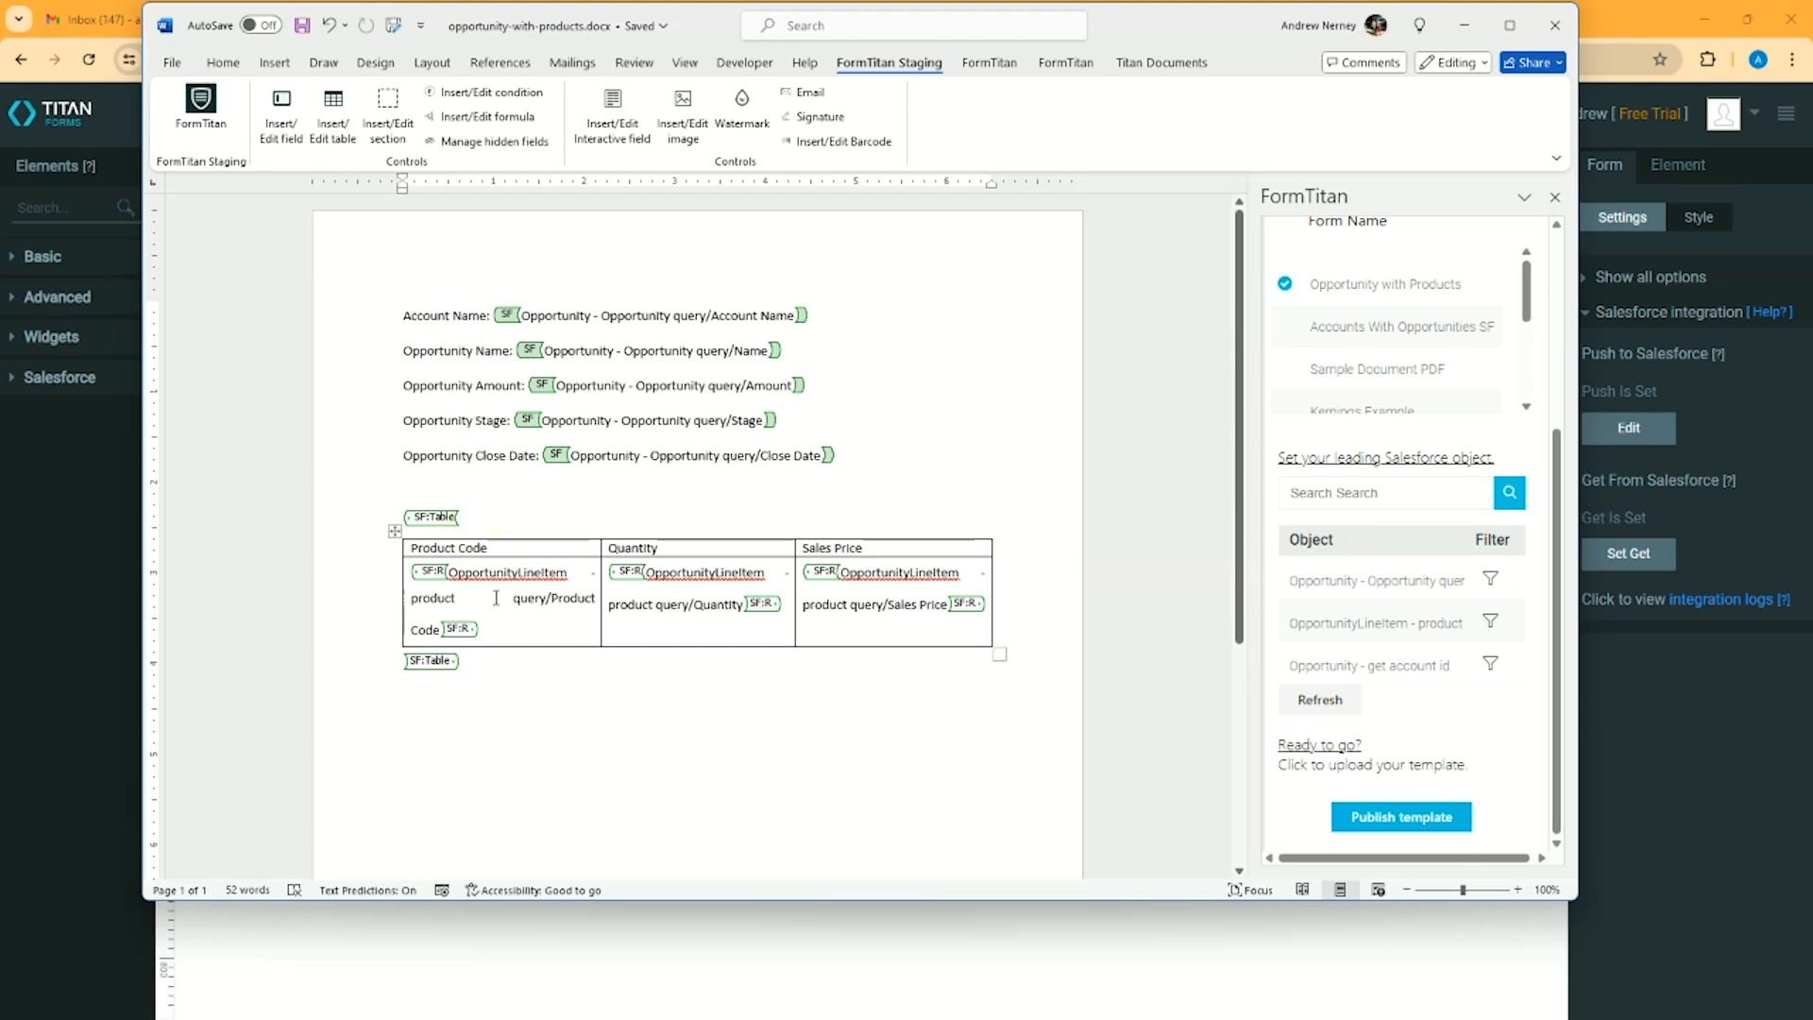
click(1465, 26)
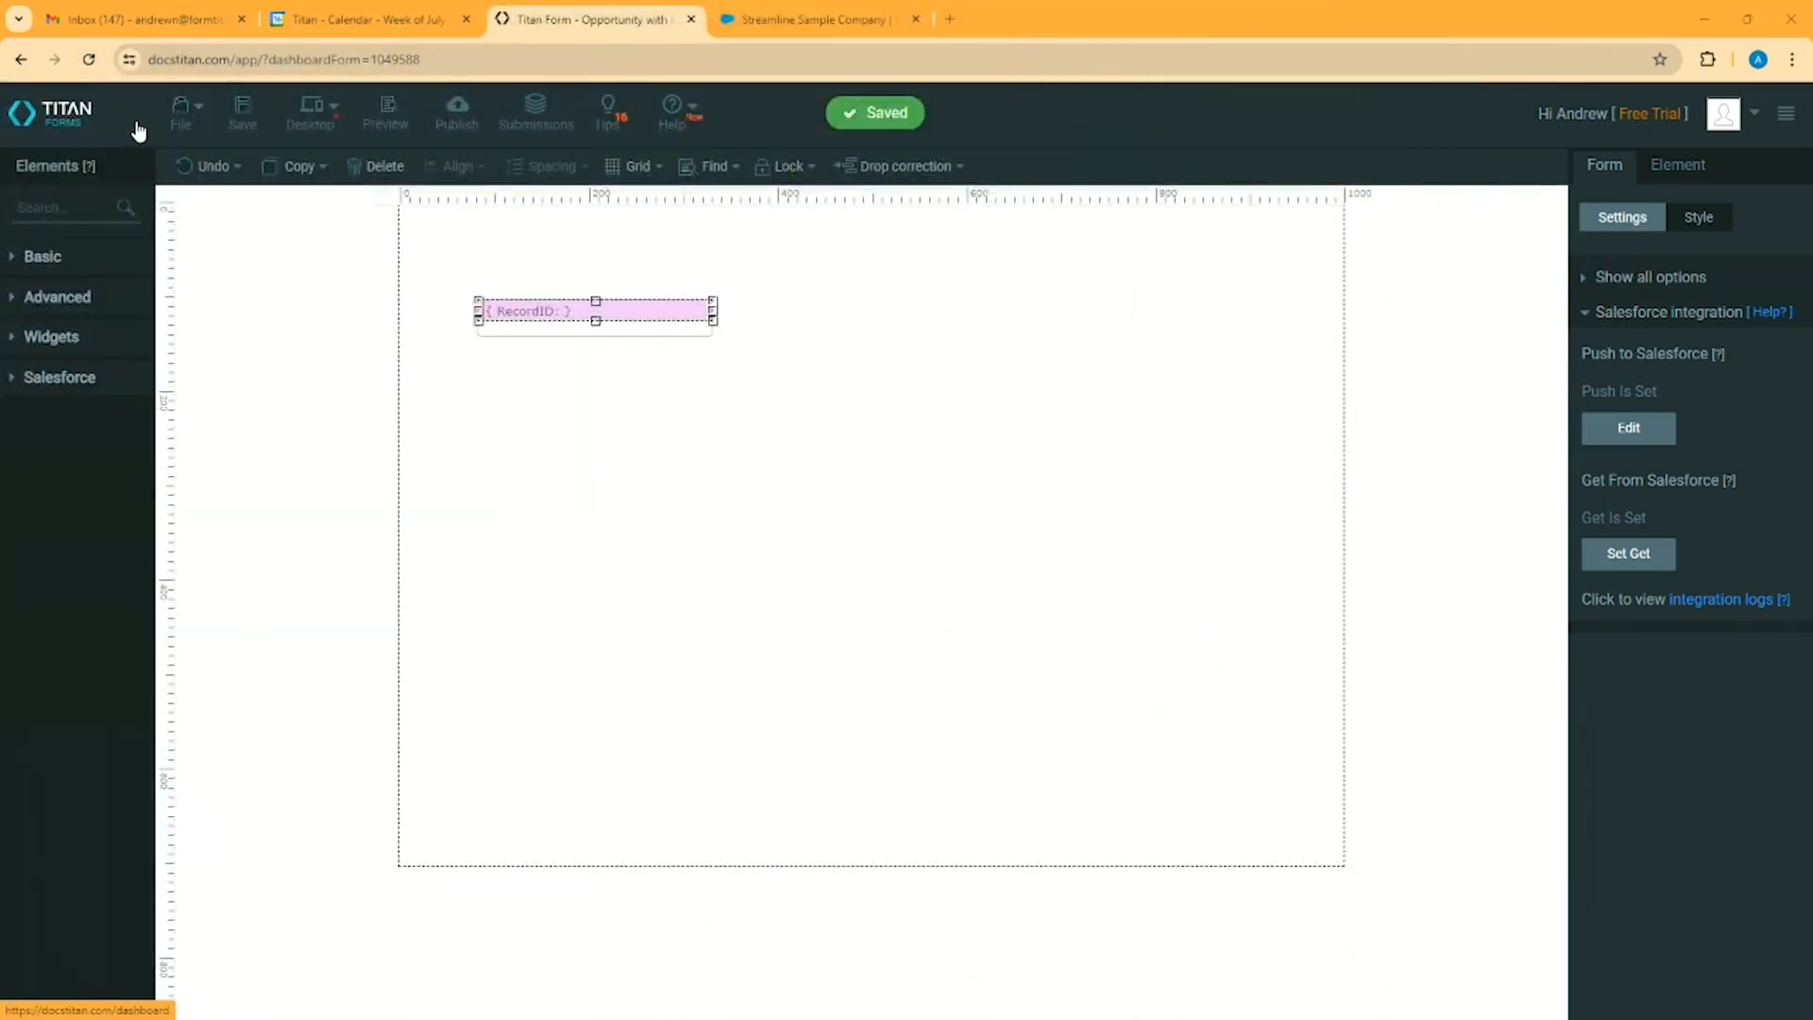
Switch to Salesforce and preview the Opportunity with Products document generated from the Streamline Sample Company Opportunity 2 record
click(805, 17)
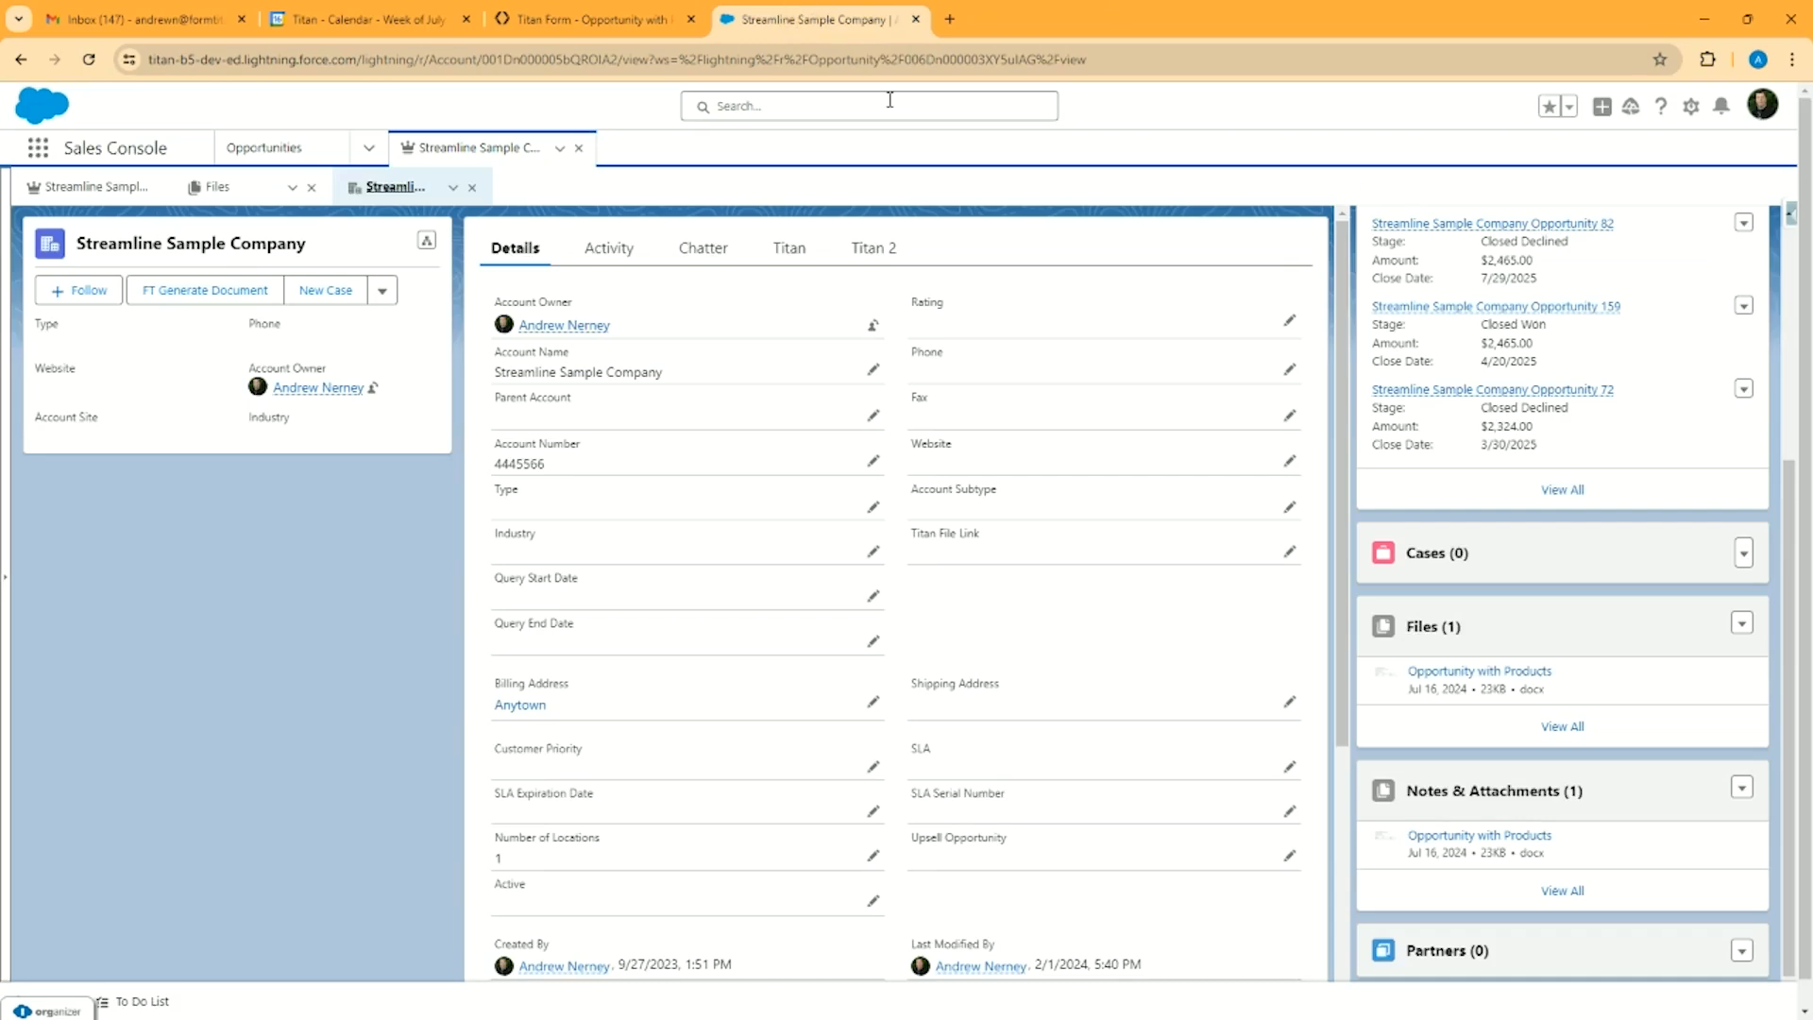
click(194, 300)
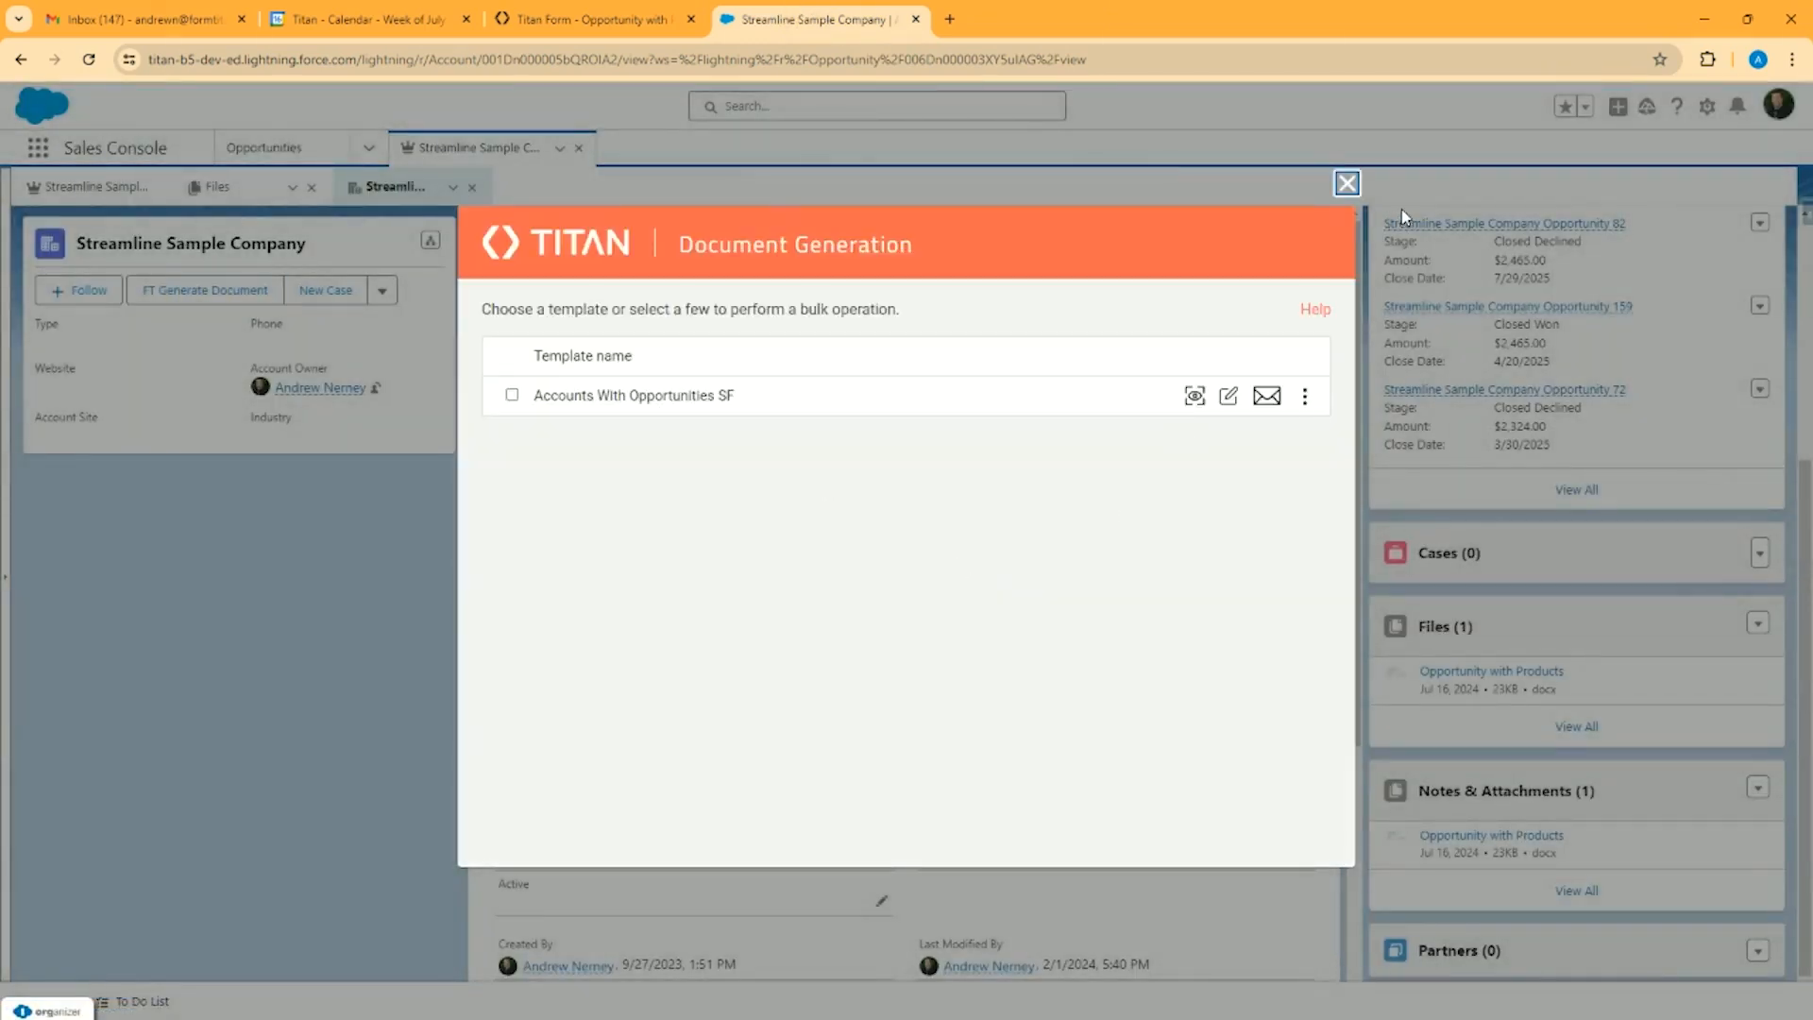
click(1344, 185)
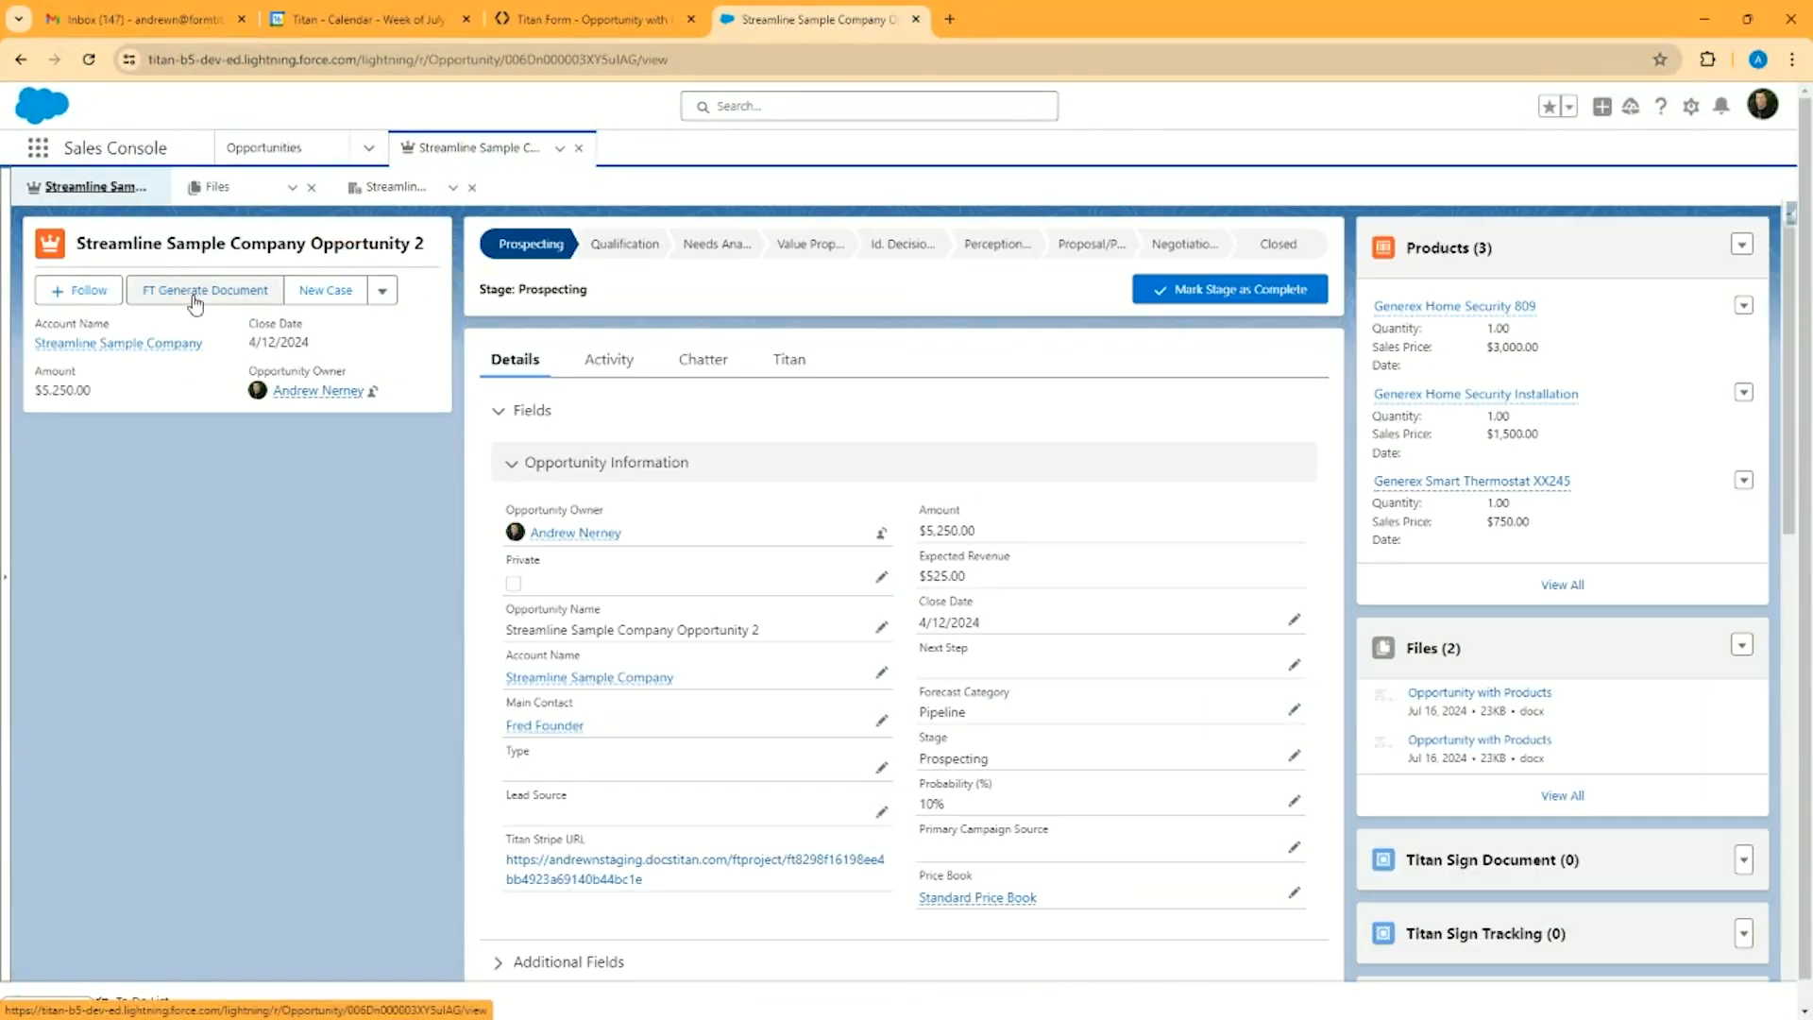
click(203, 299)
click(1196, 399)
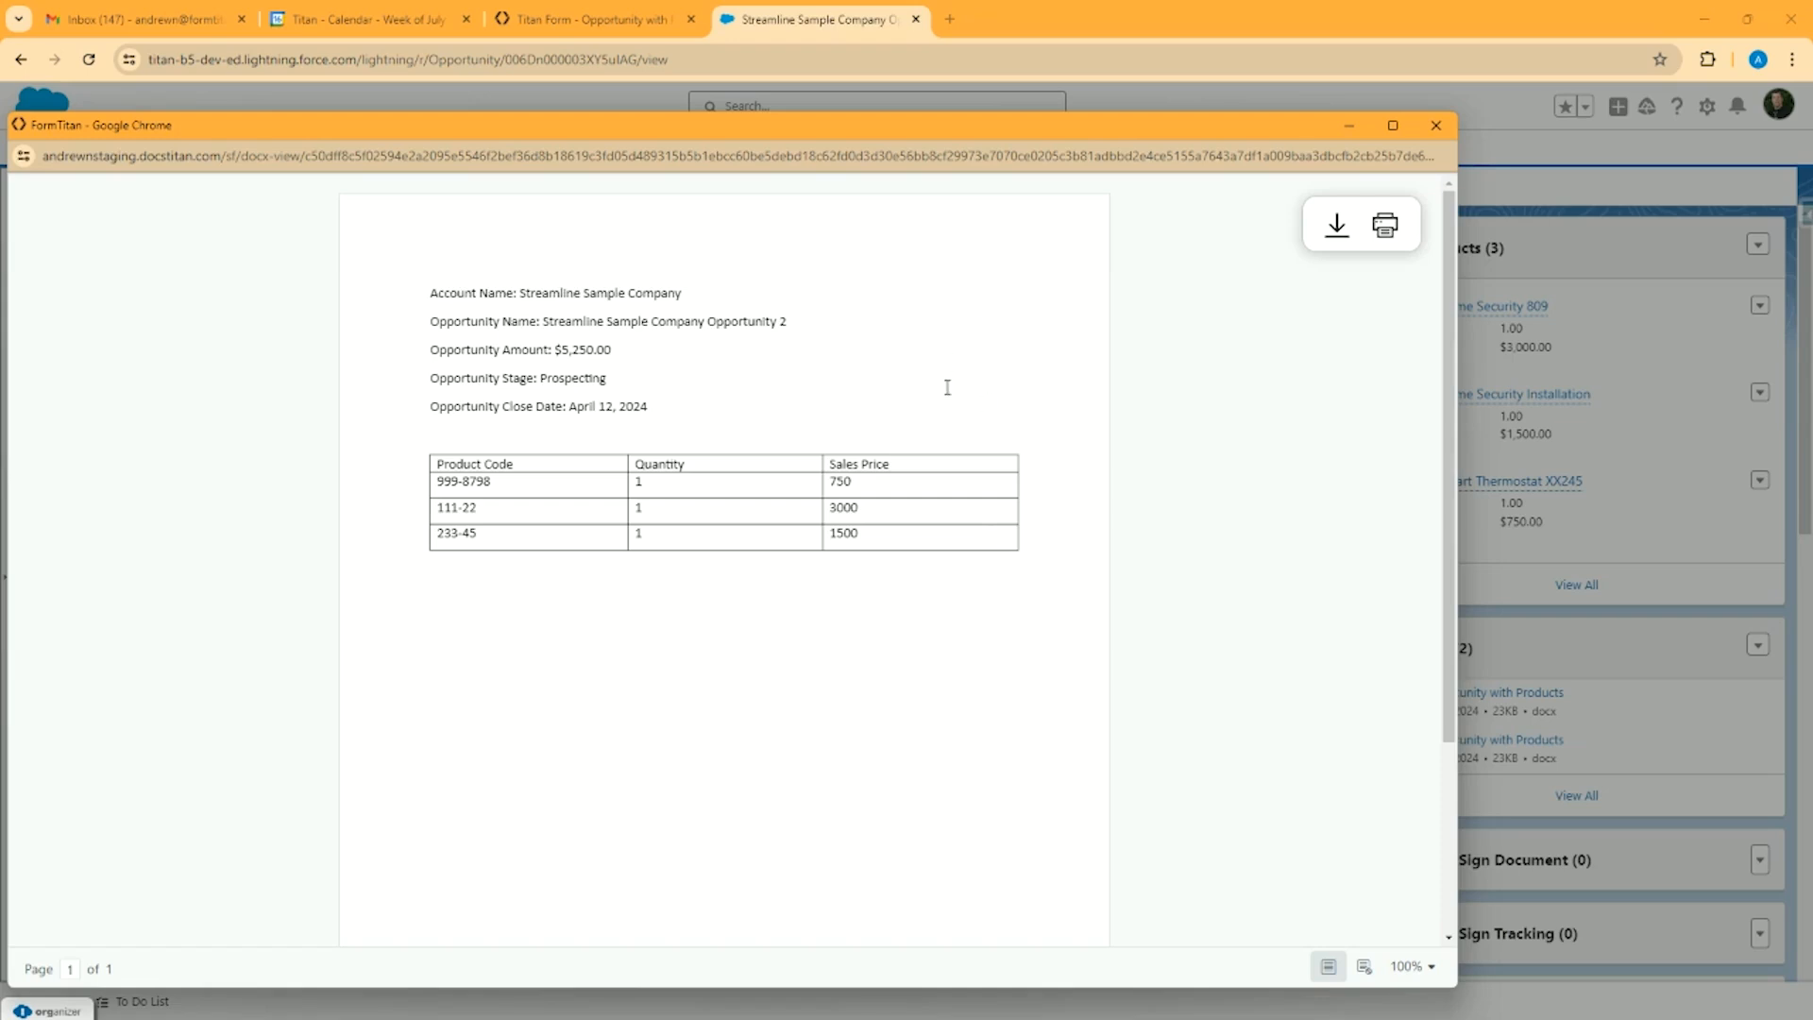
click(1435, 125)
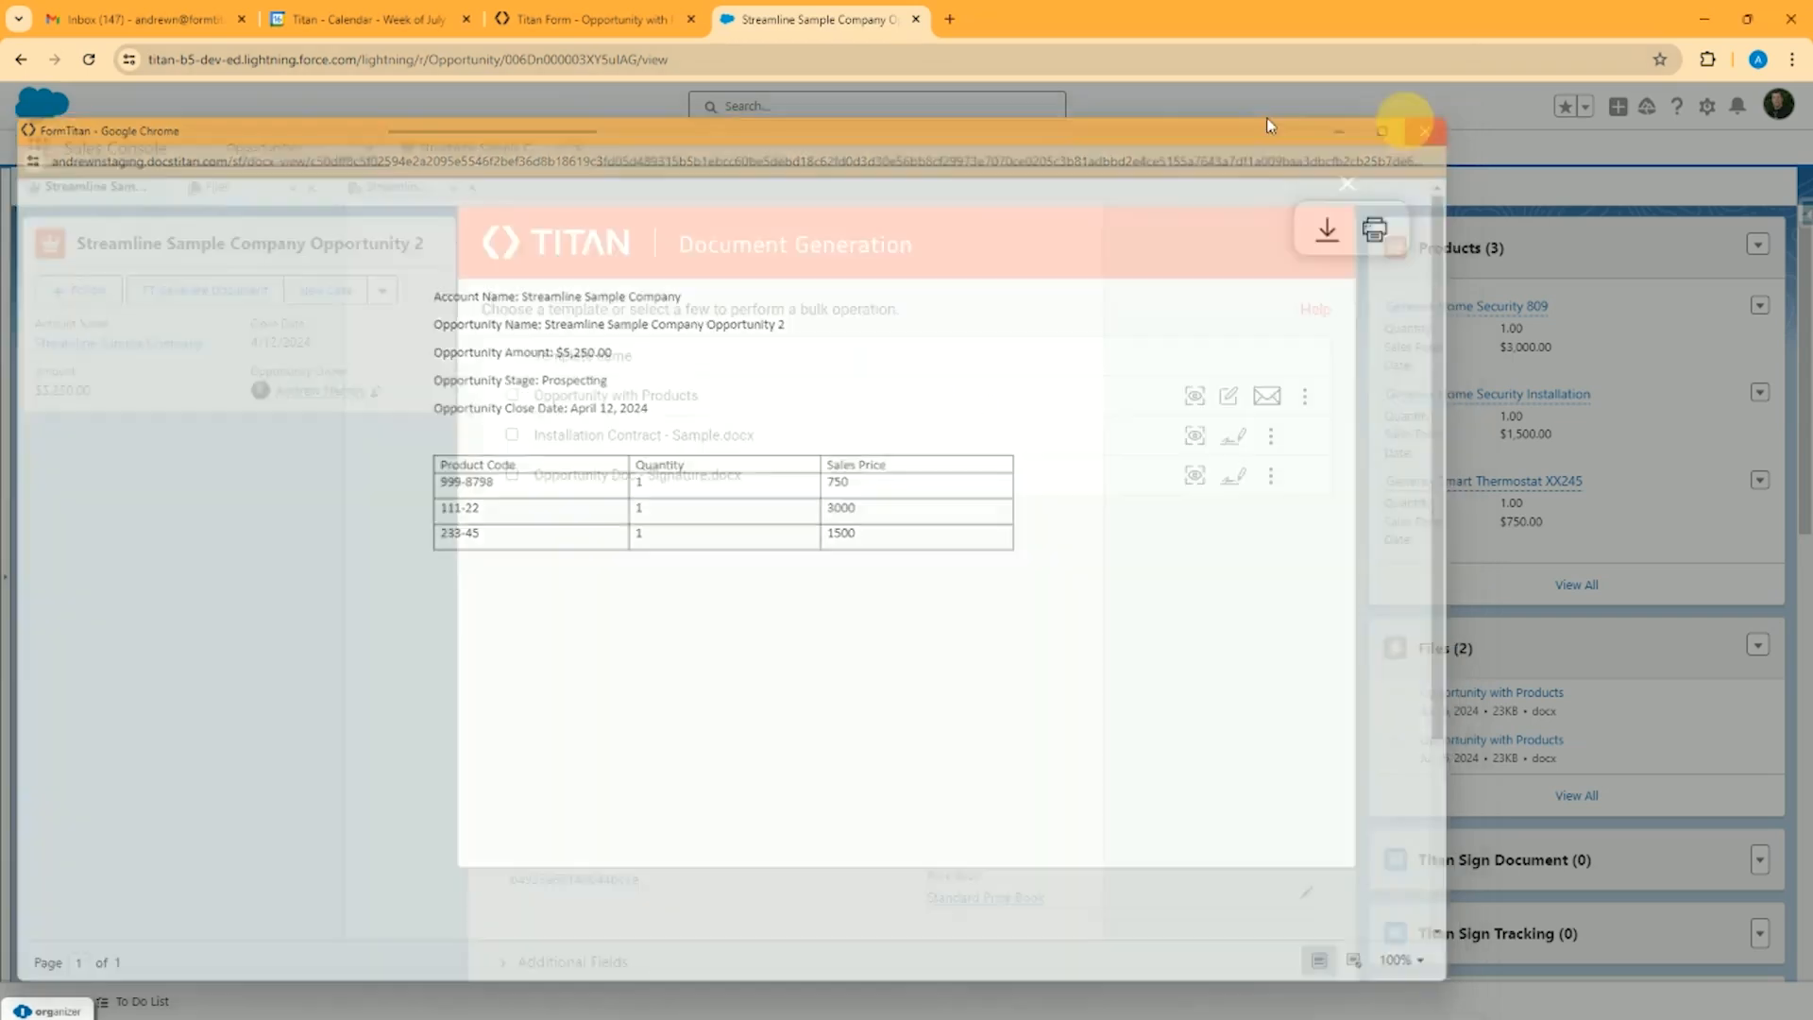
Switch to the Titan form and inspect the action and field mapping sections of Files (create) in its Salesforce push settings
click(580, 17)
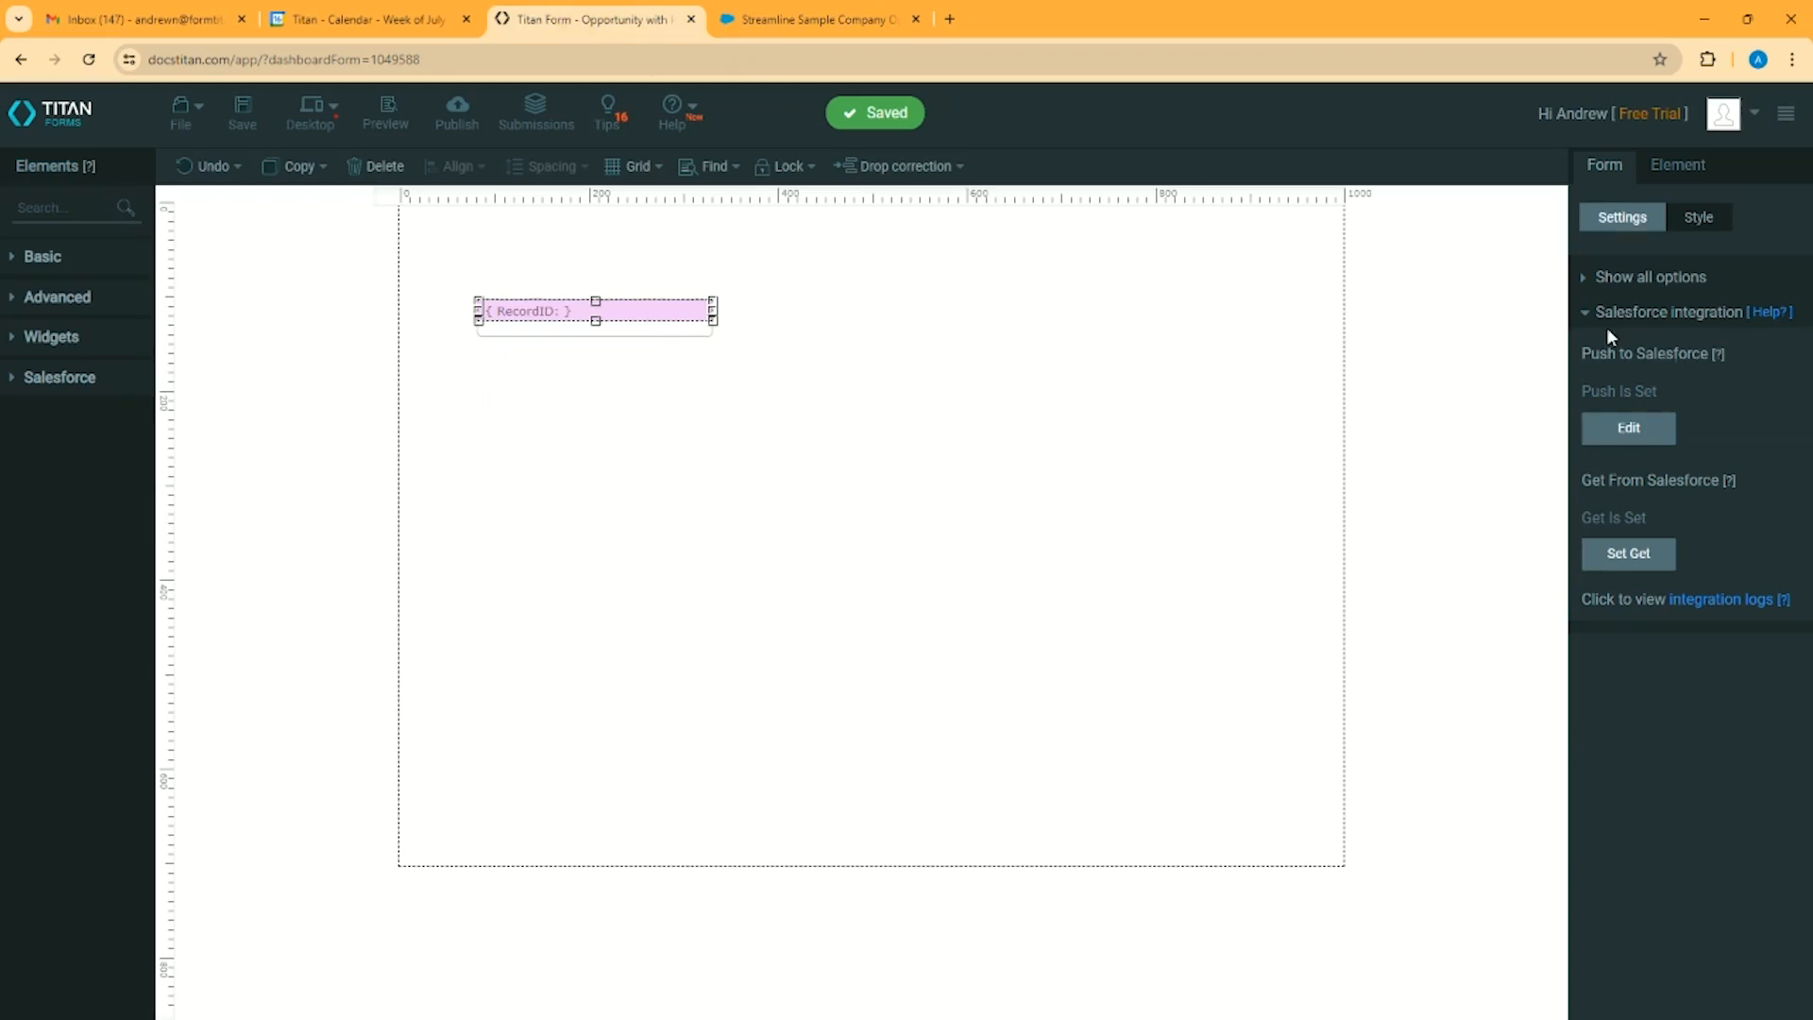
click(1620, 431)
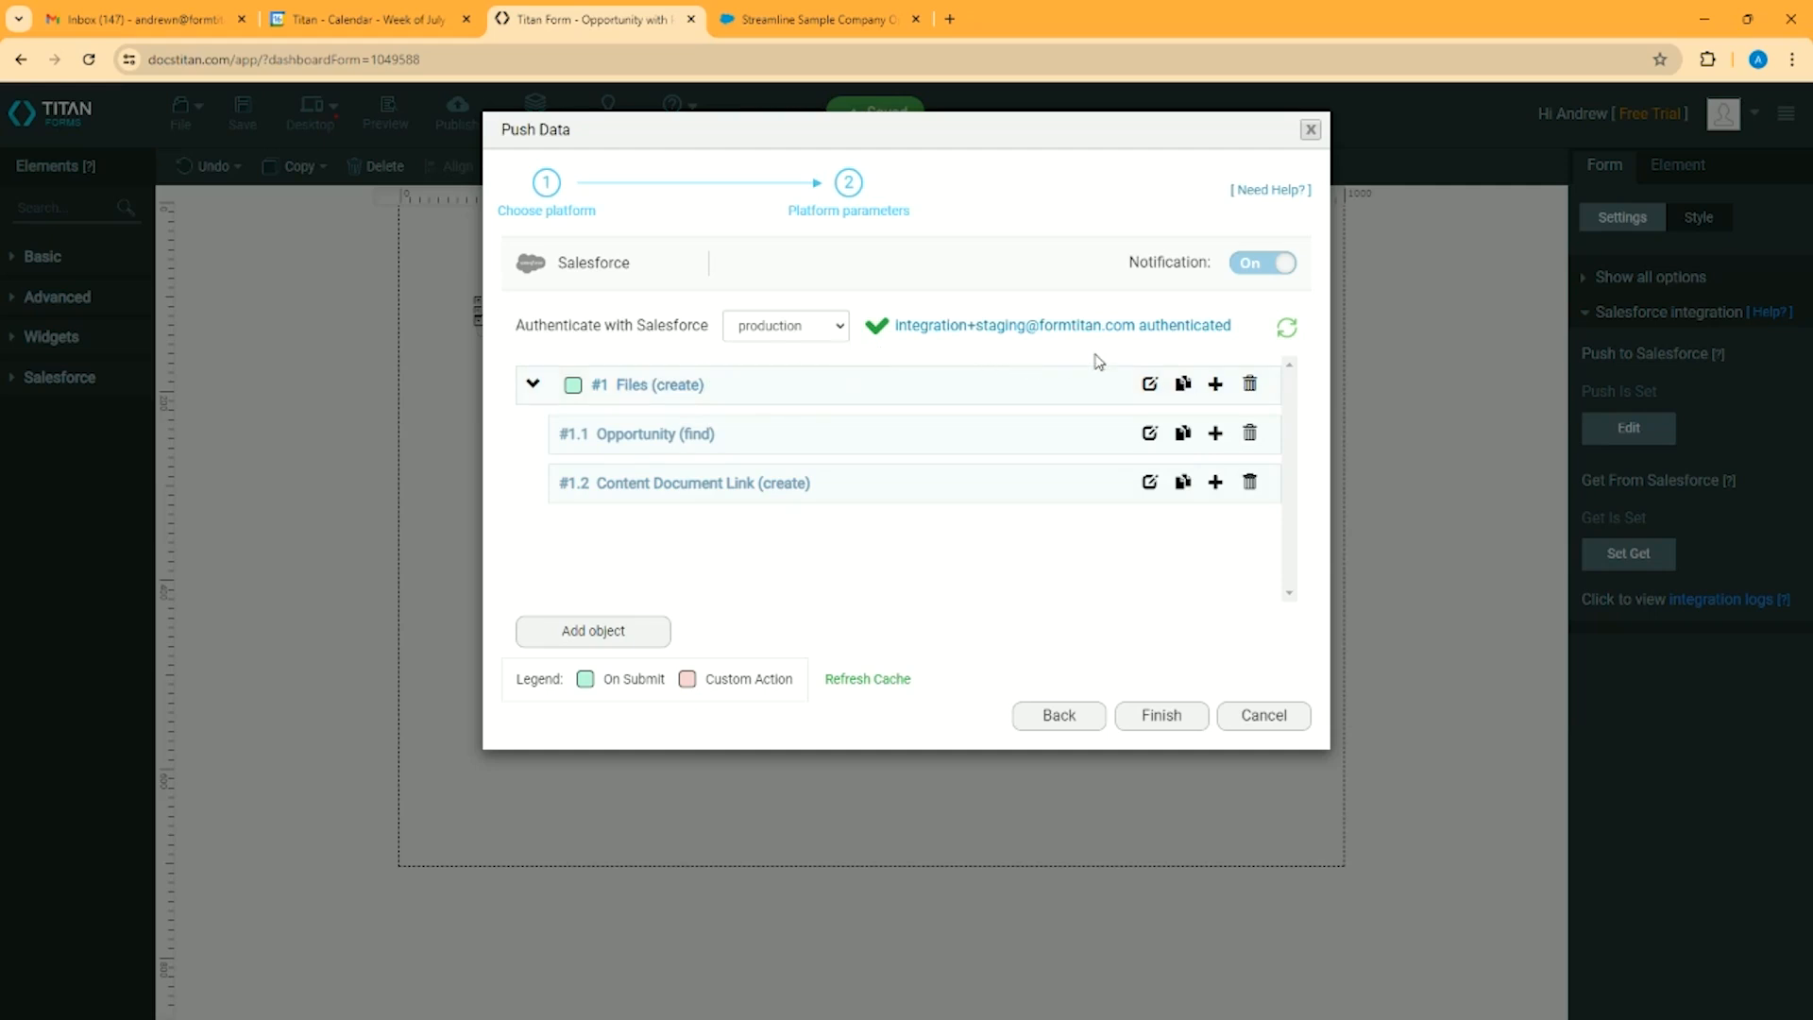
click(1149, 383)
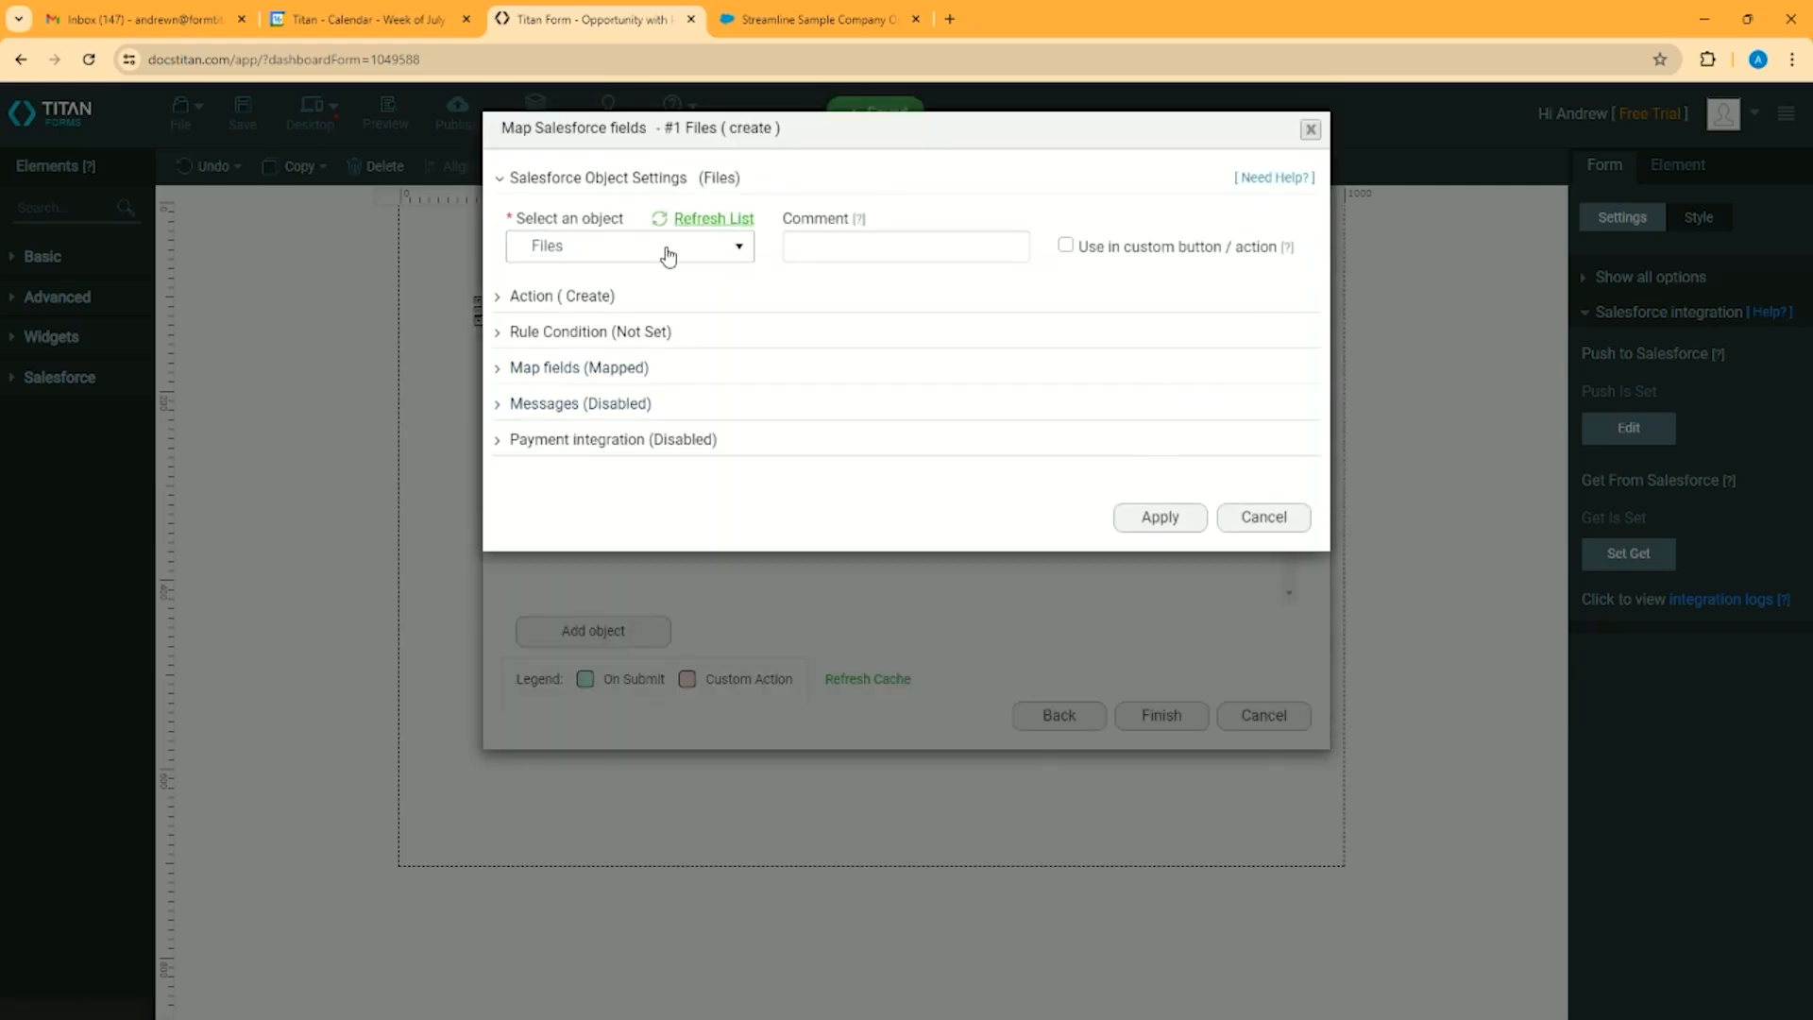
click(496, 297)
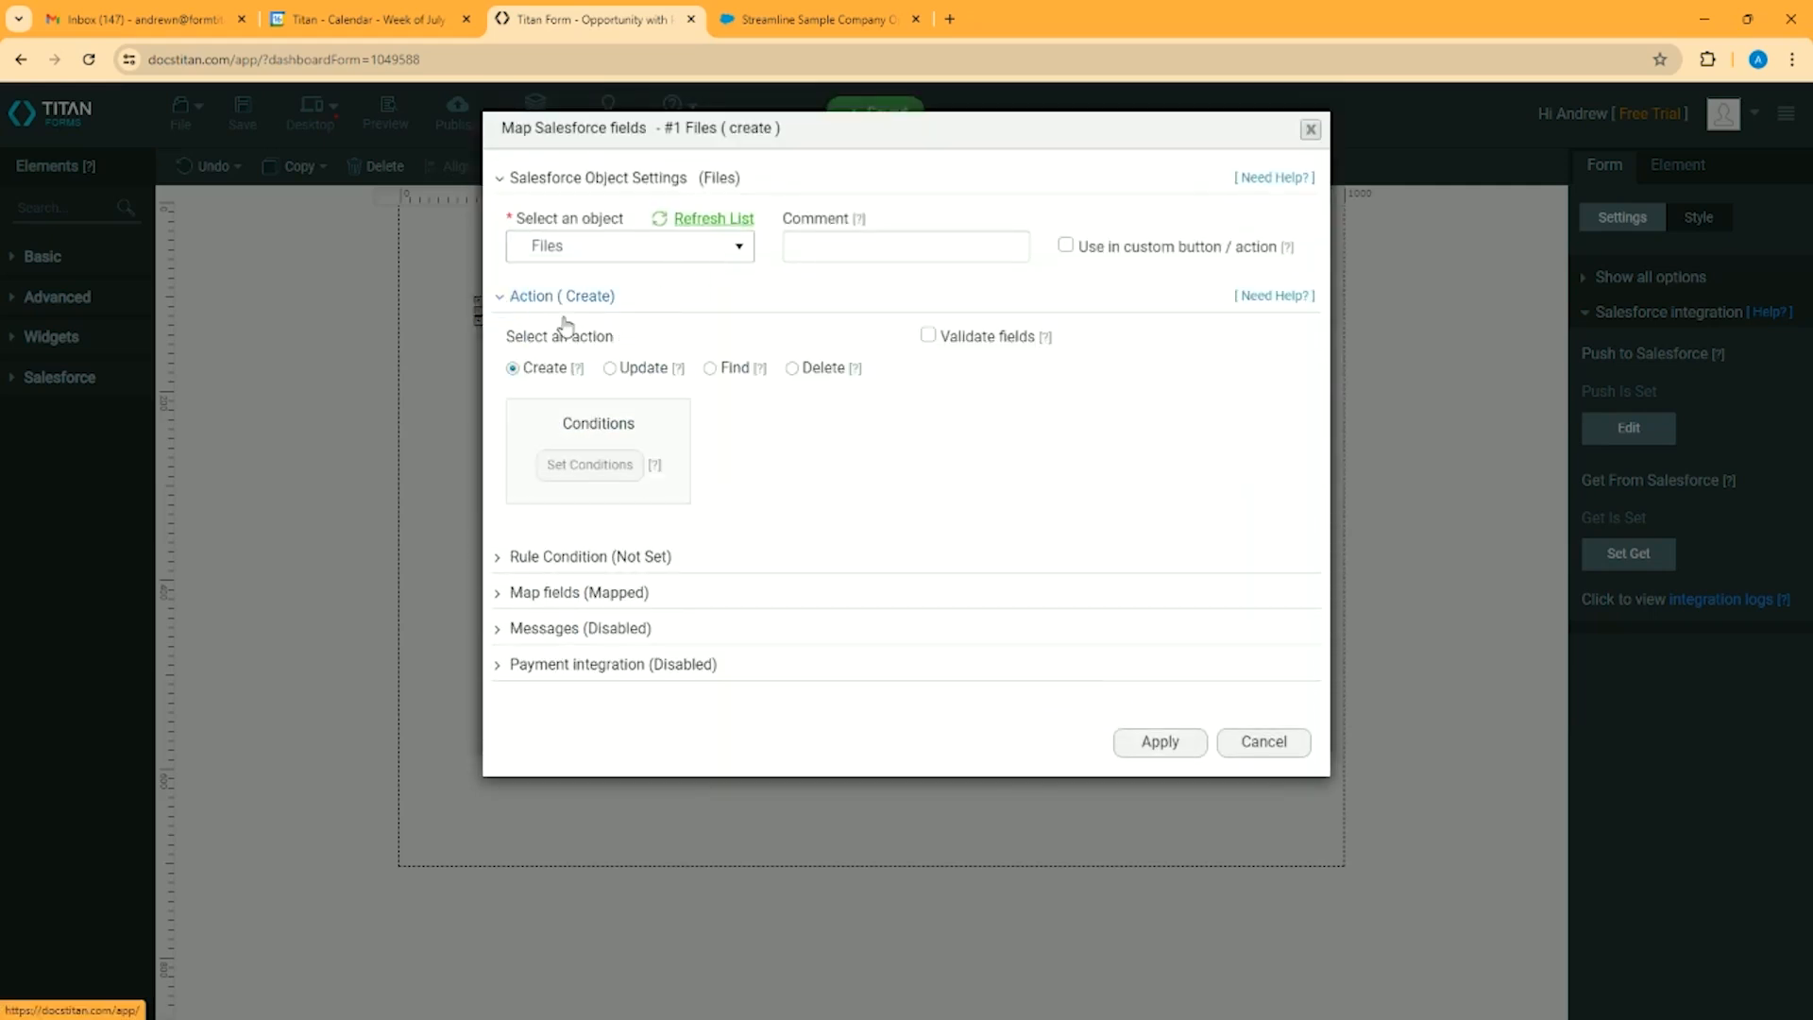
click(500, 595)
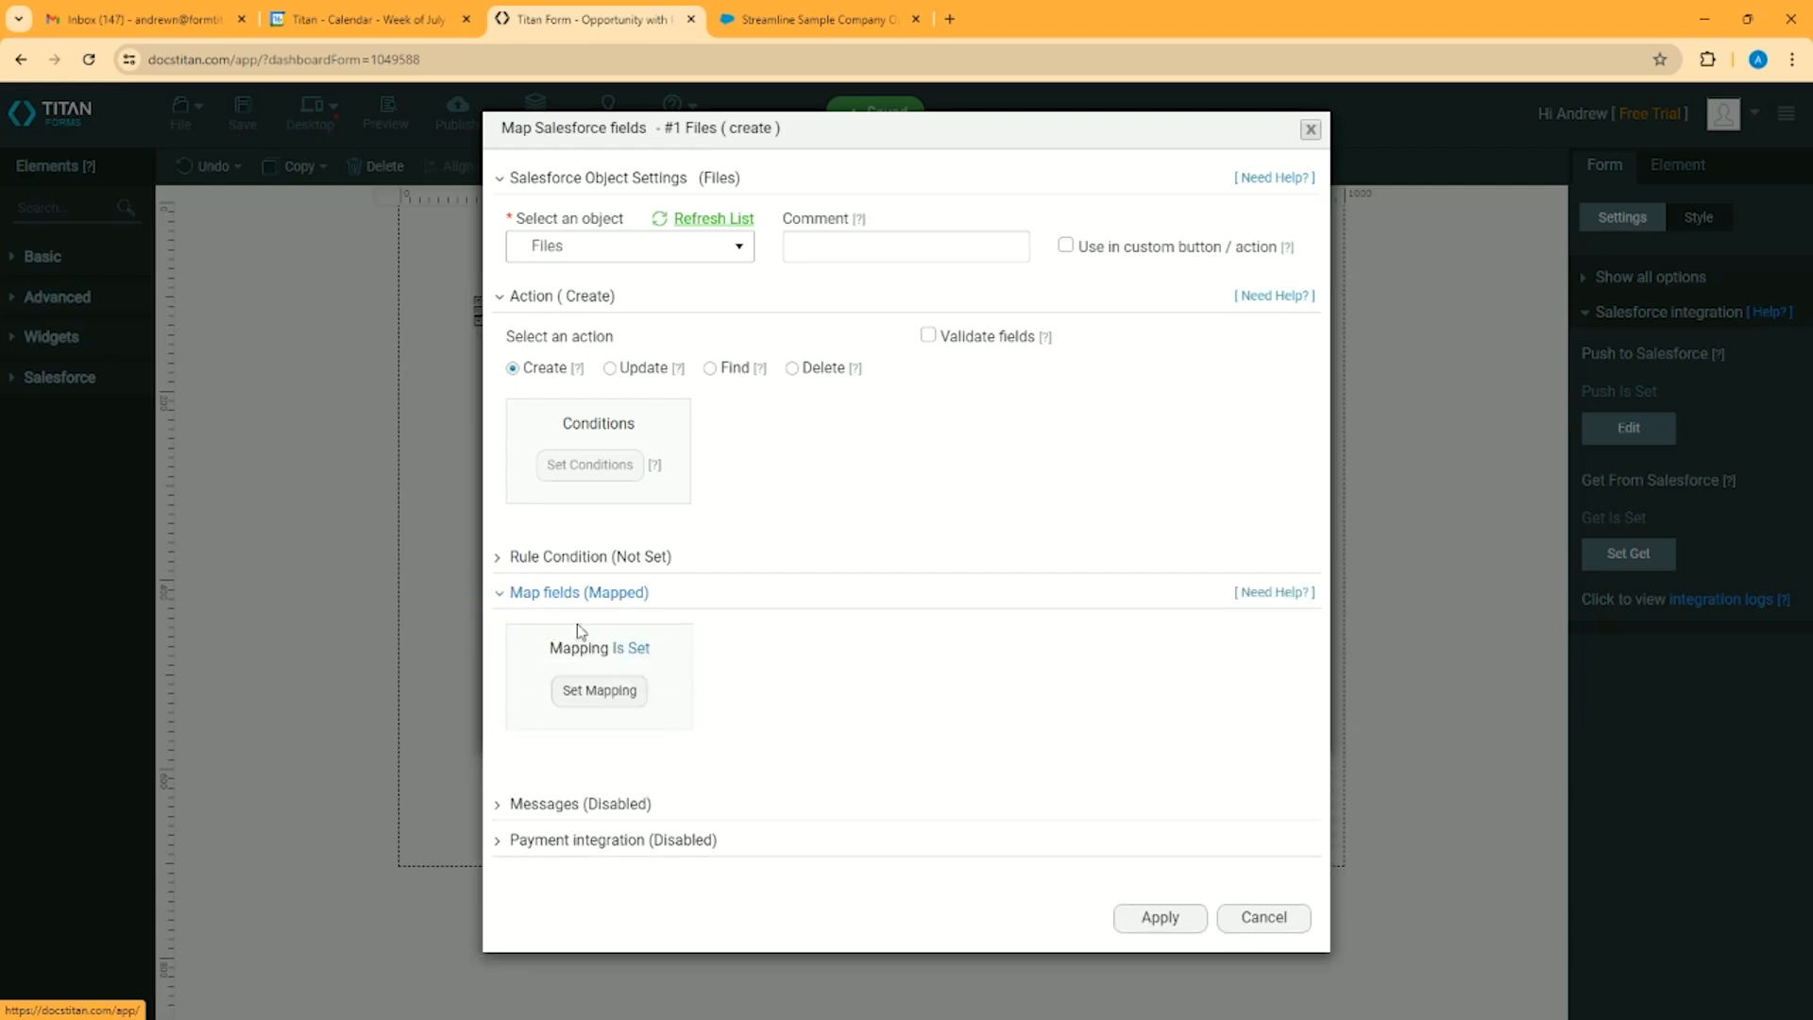
Show only the mapped fields of Files (create), check the Version Data field's mapping choices, and leave its settings without applying
click(599, 691)
click(1374, 230)
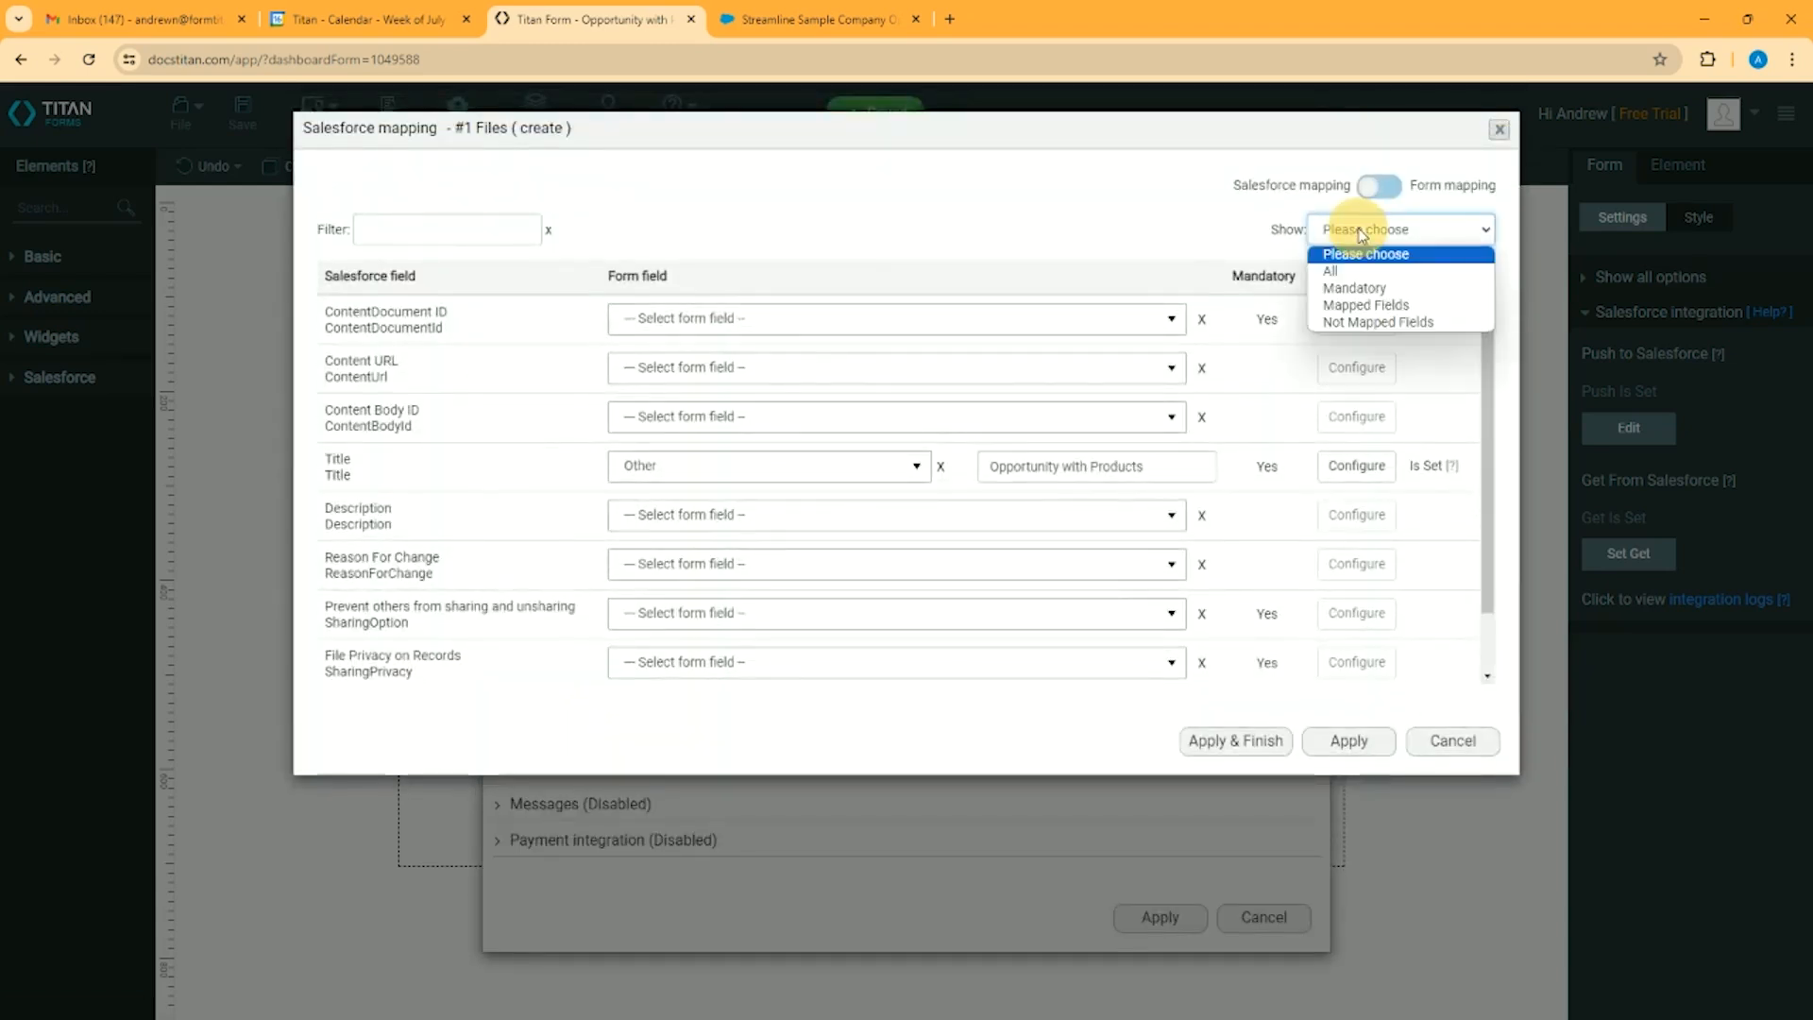
click(1374, 299)
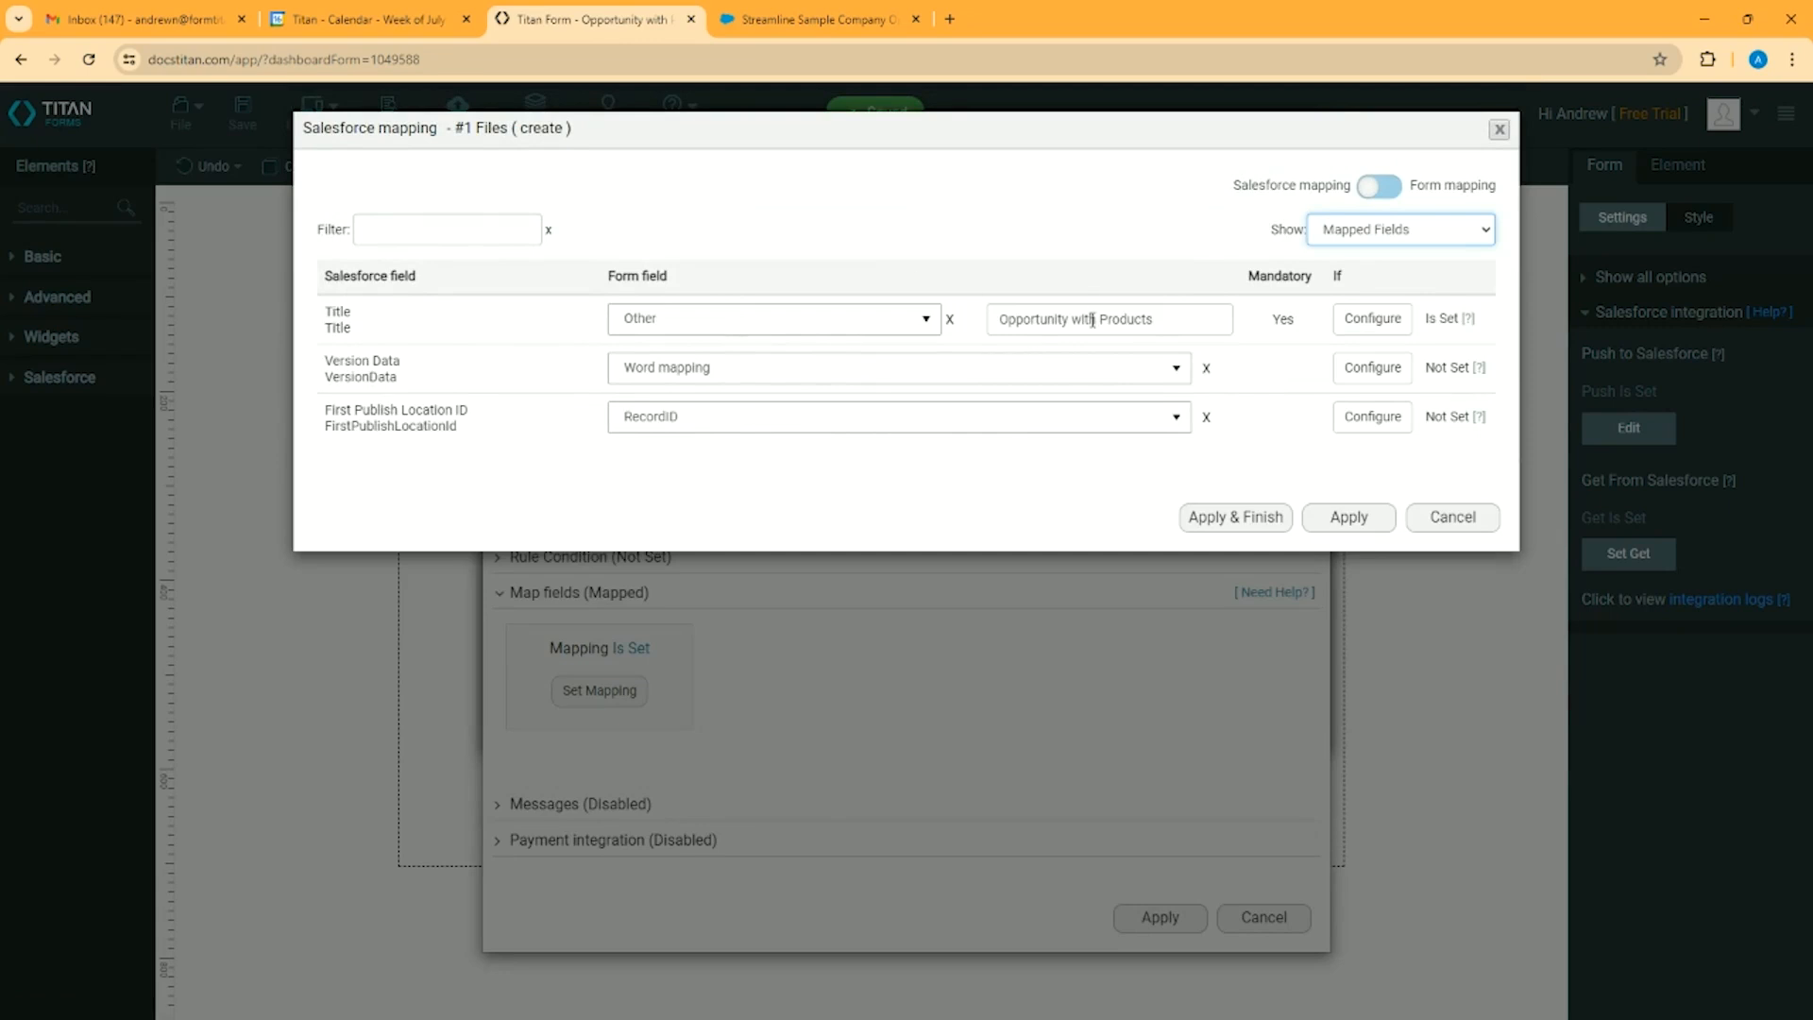
click(1146, 370)
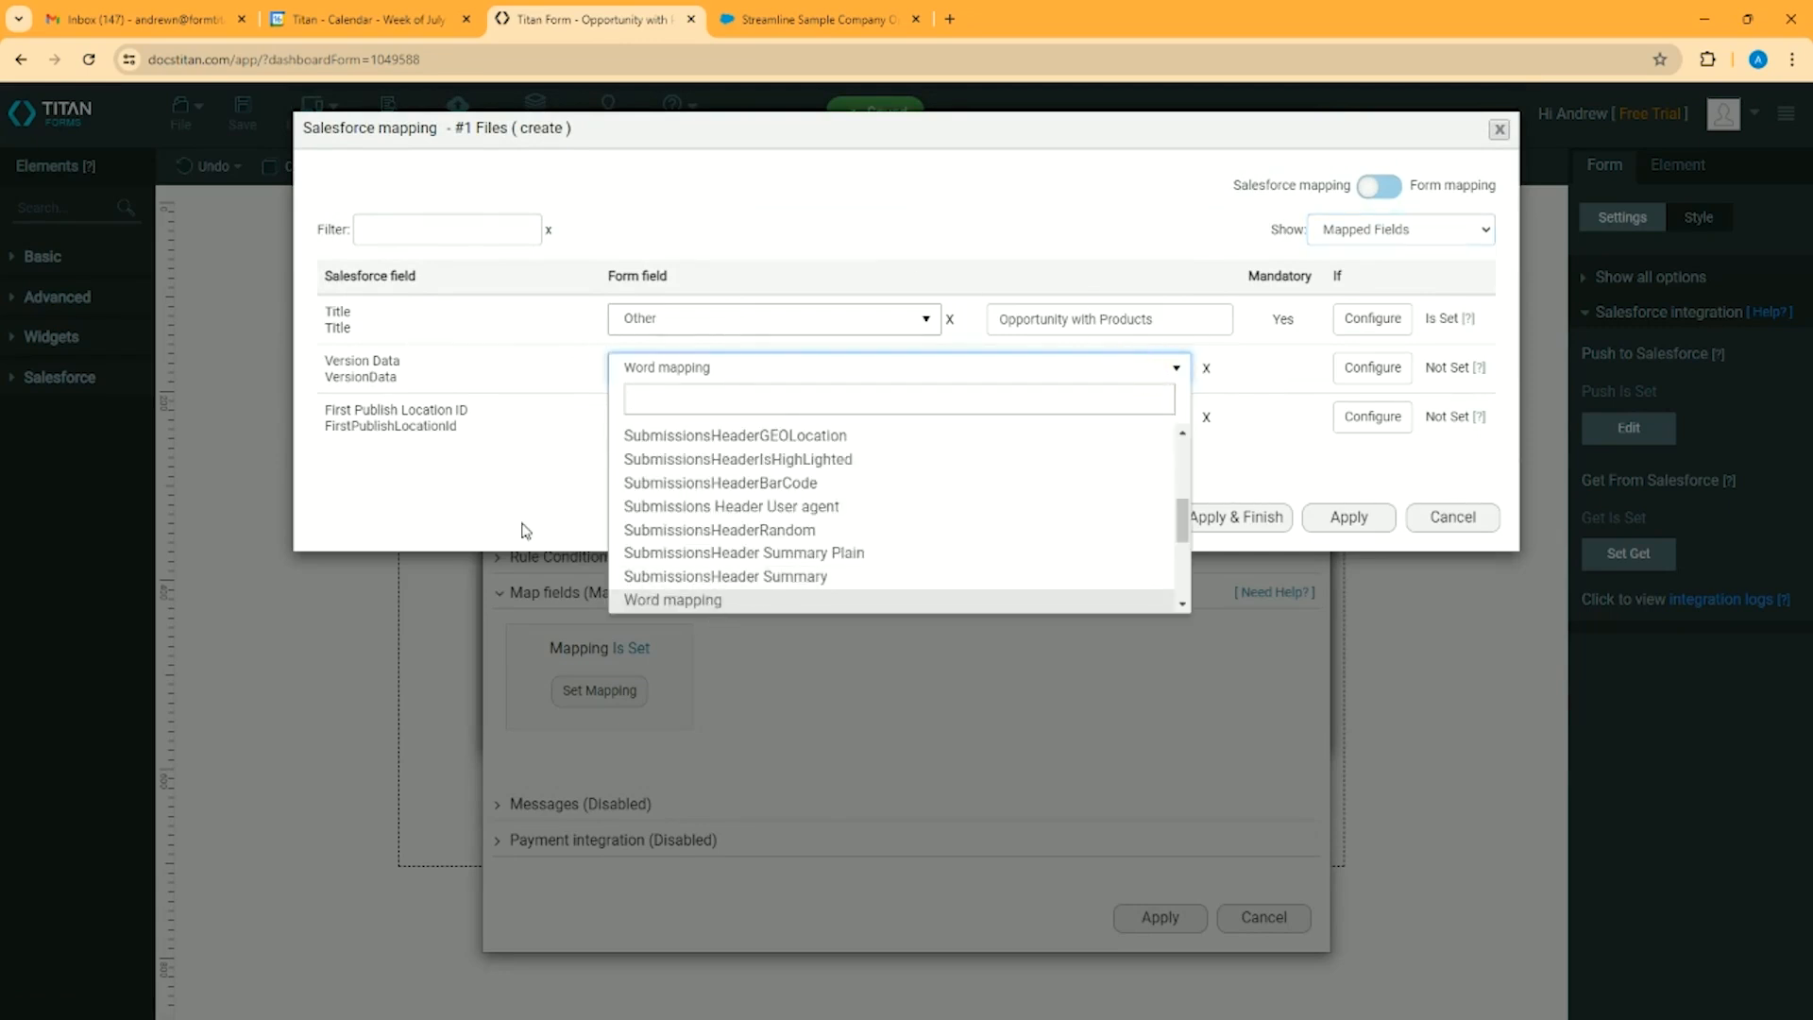
click(525, 531)
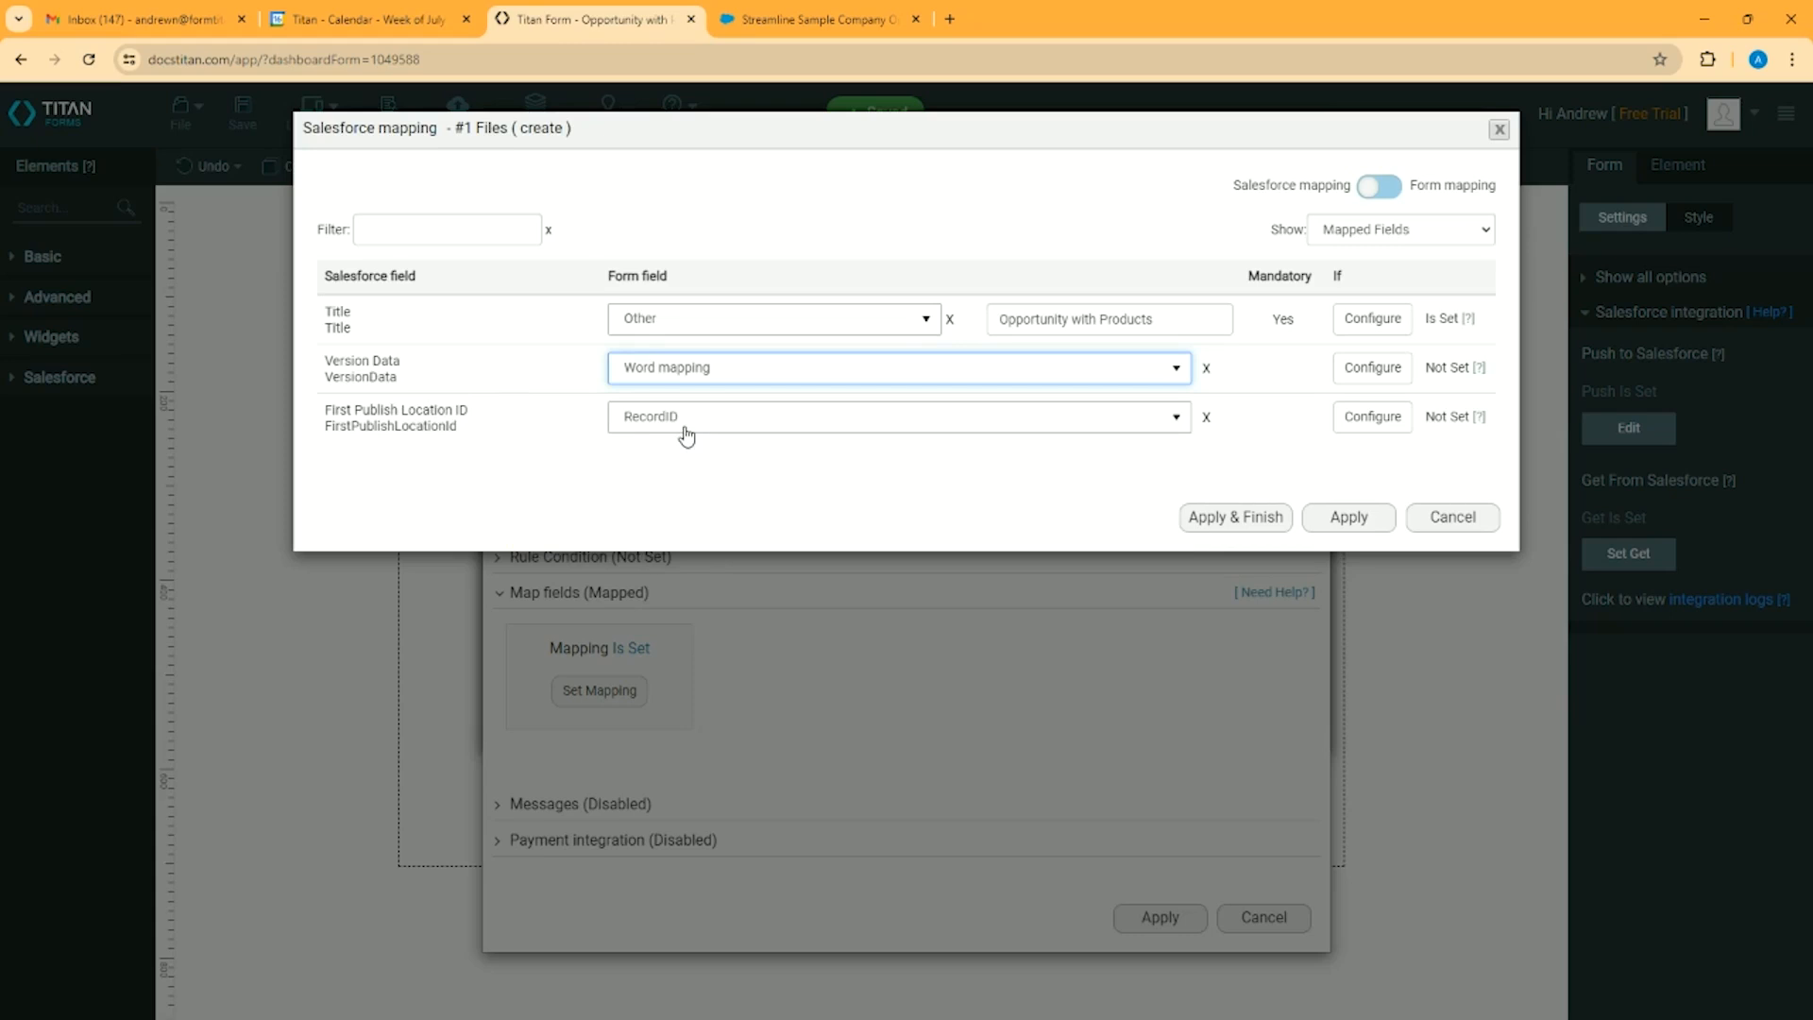
click(1453, 518)
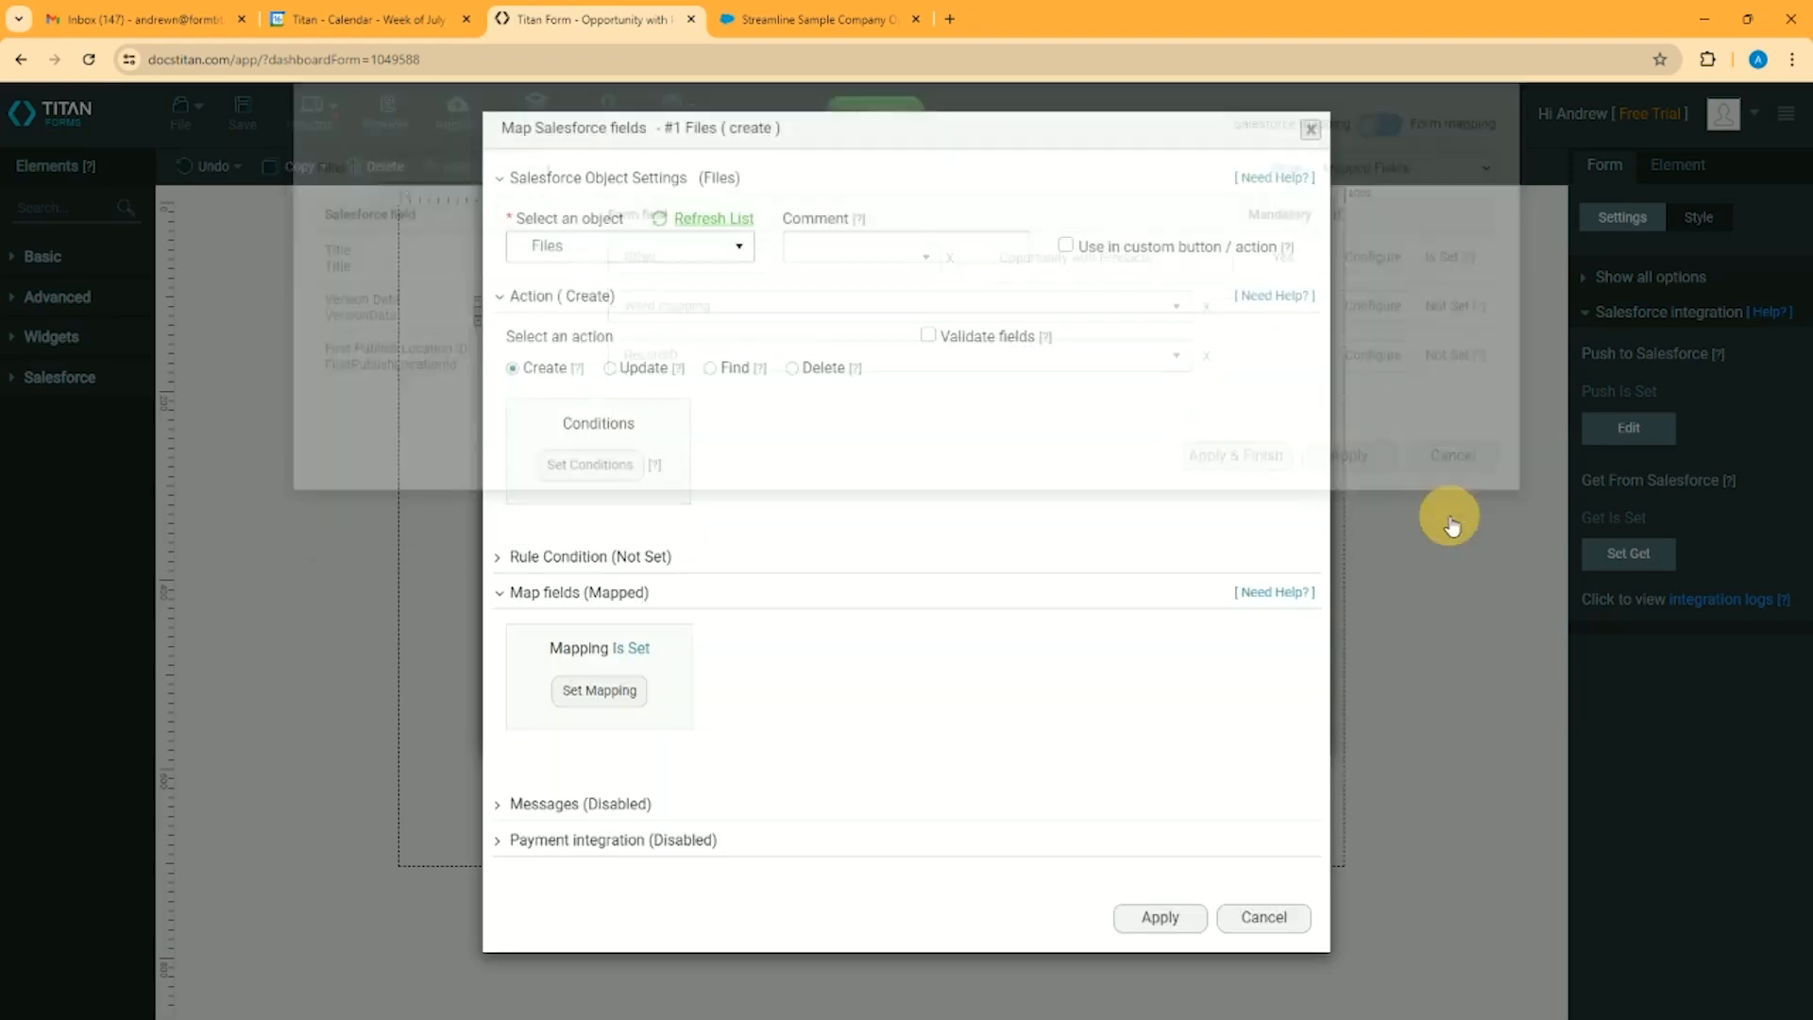
click(1265, 921)
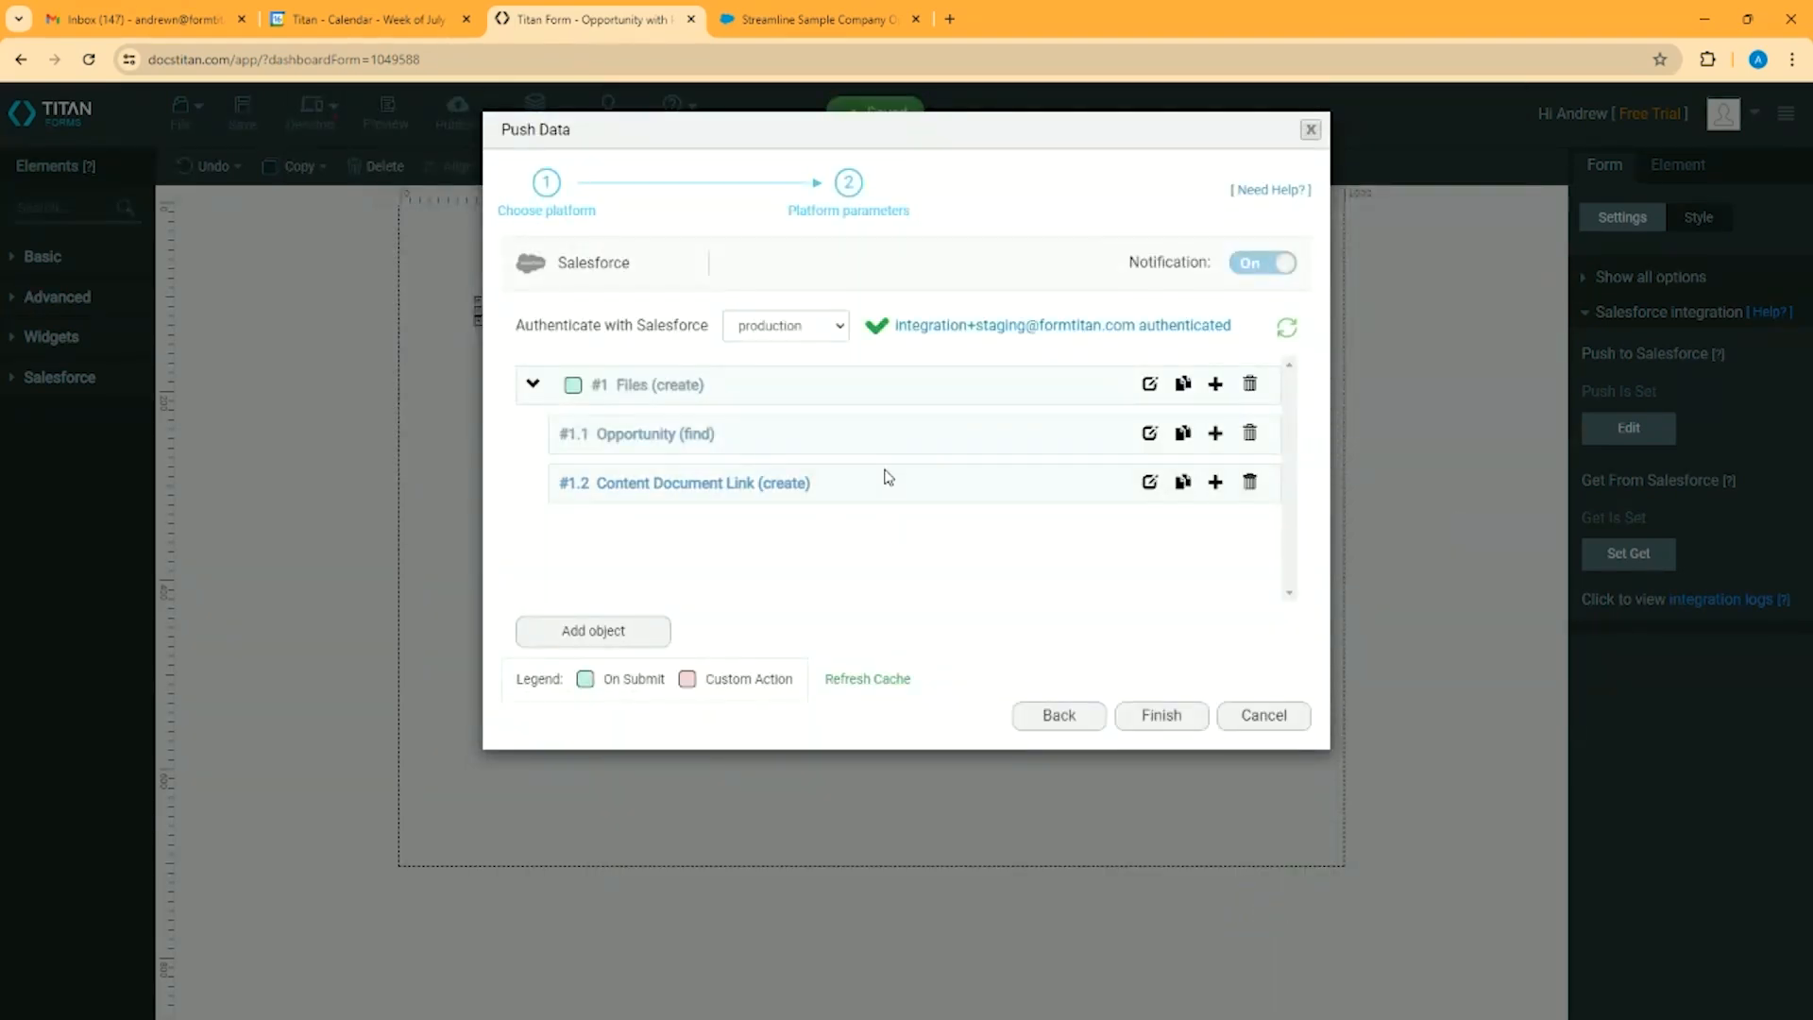
Examine the find action and its conditions for the Opportunity object in the push settings, leaving without applying
click(1149, 434)
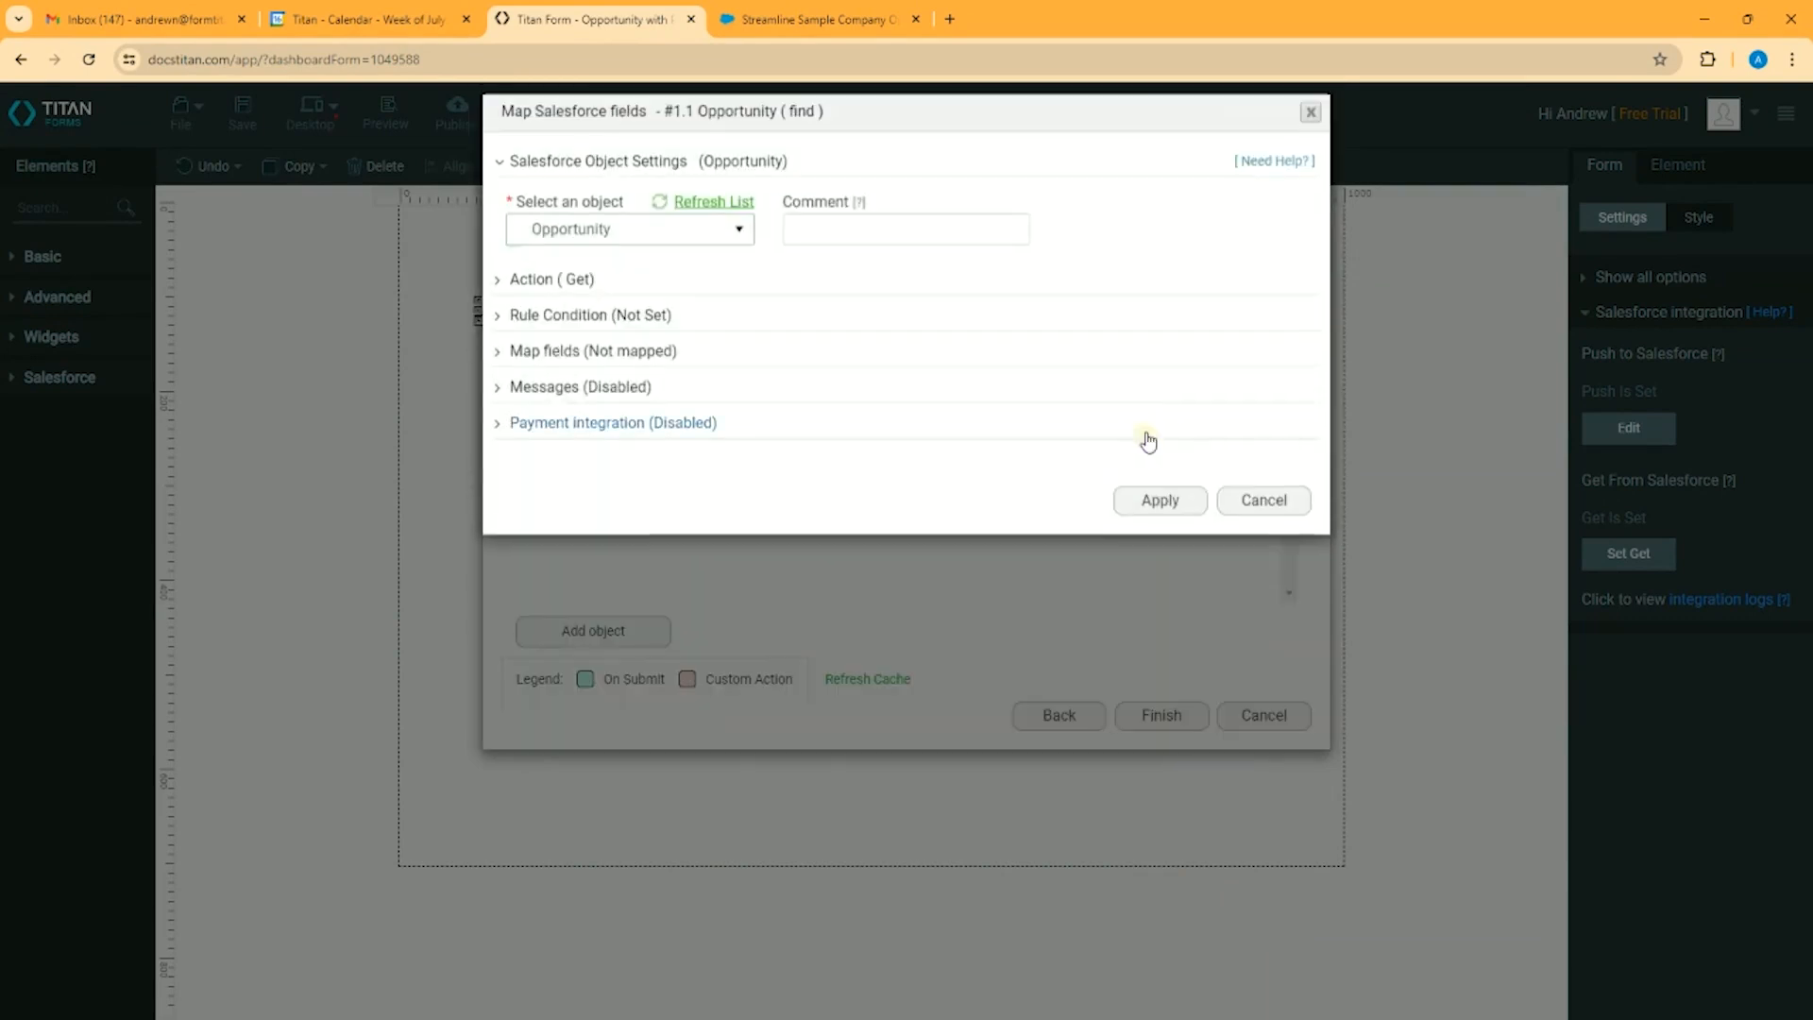
click(1262, 485)
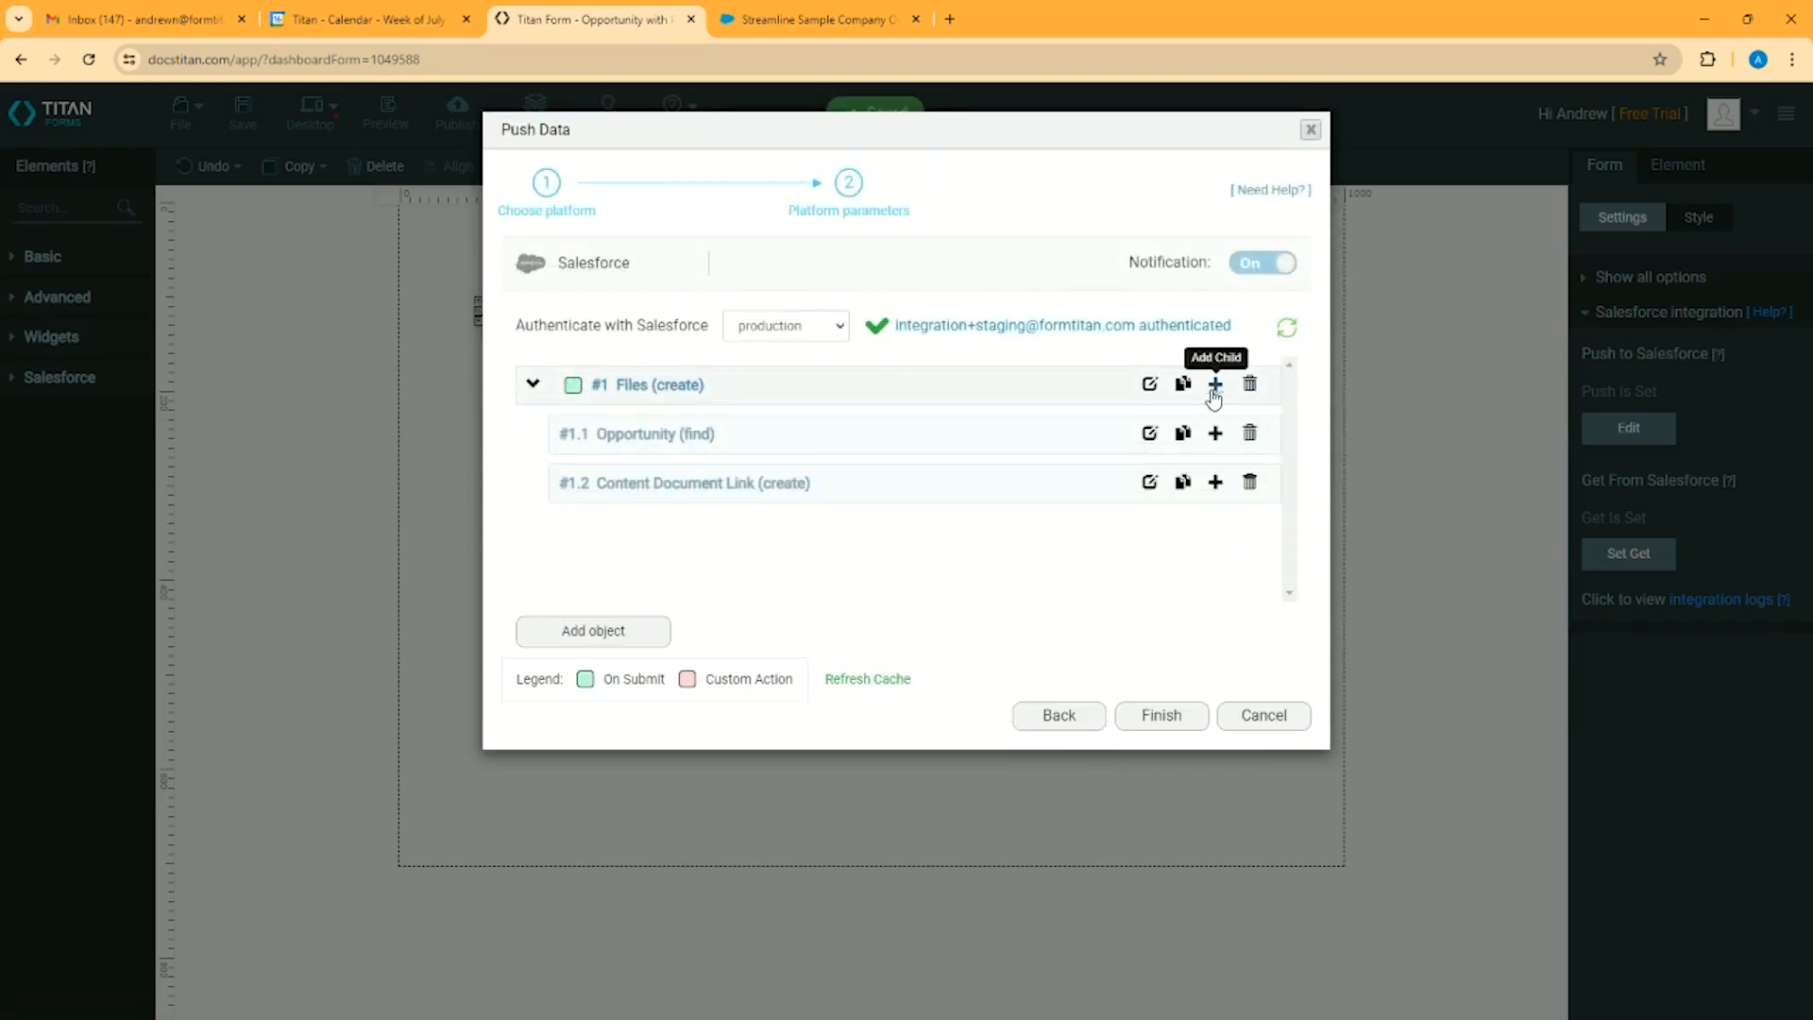
click(1149, 433)
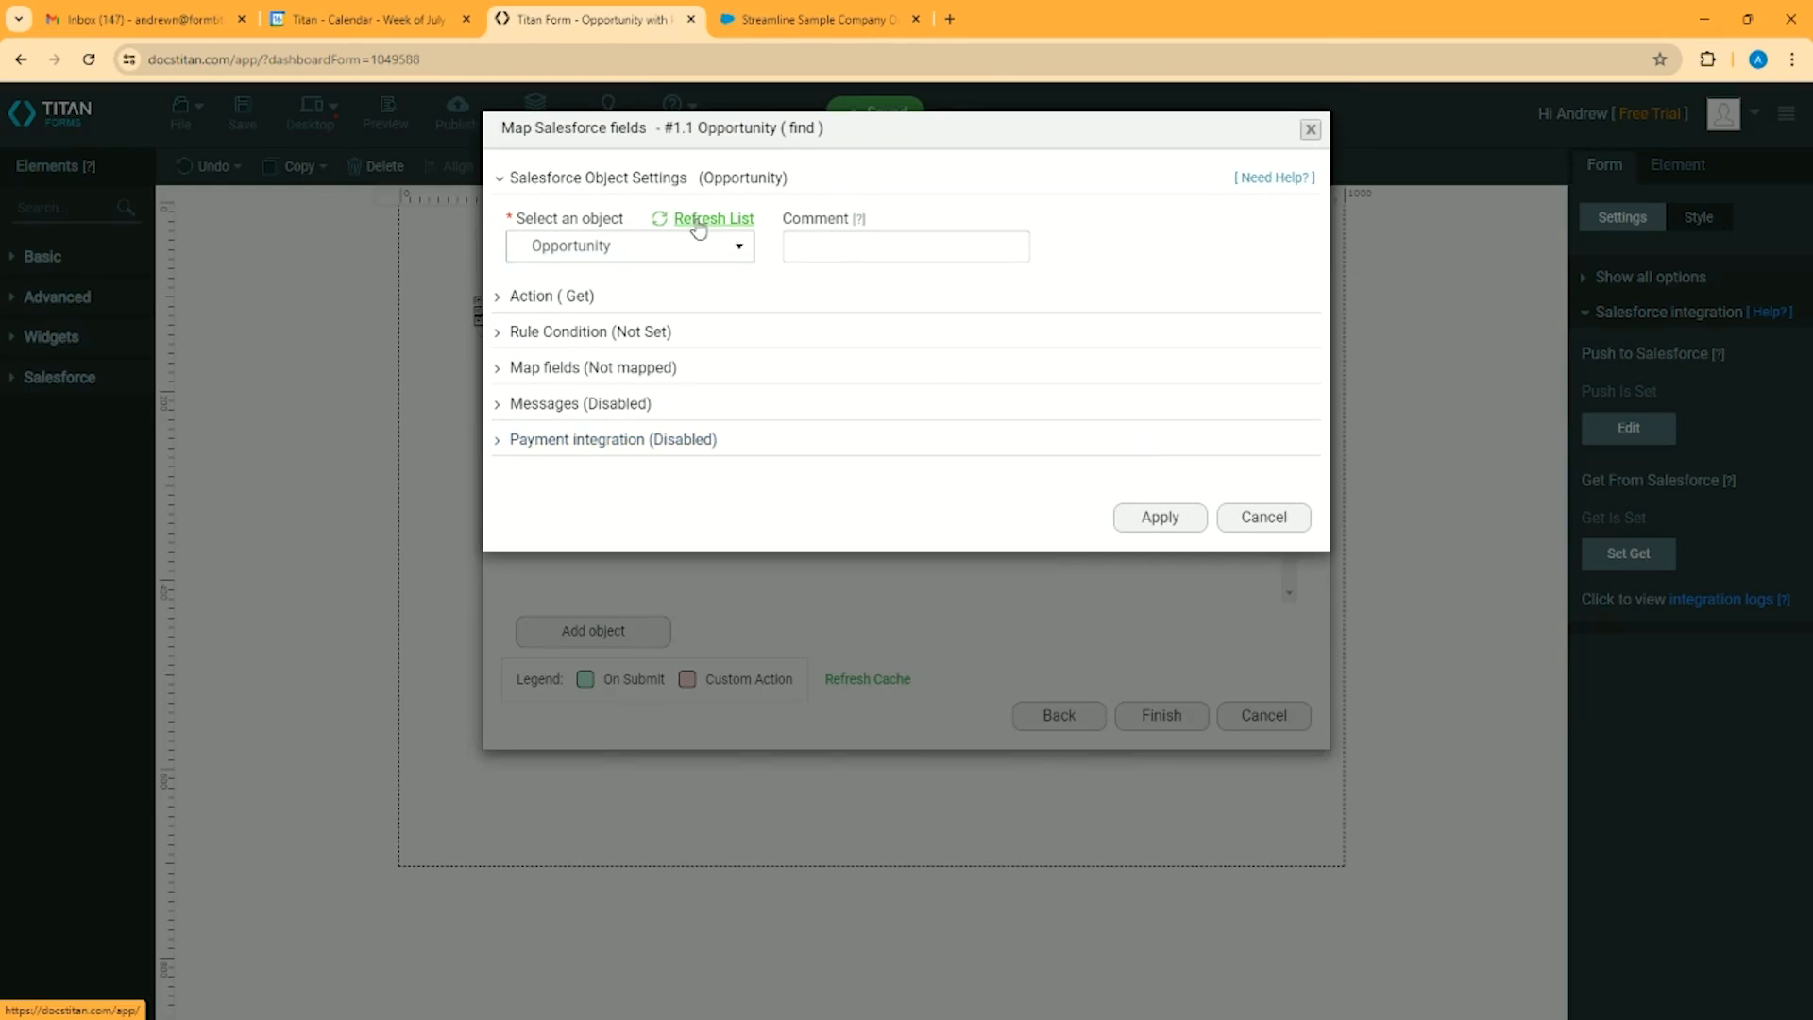
click(545, 298)
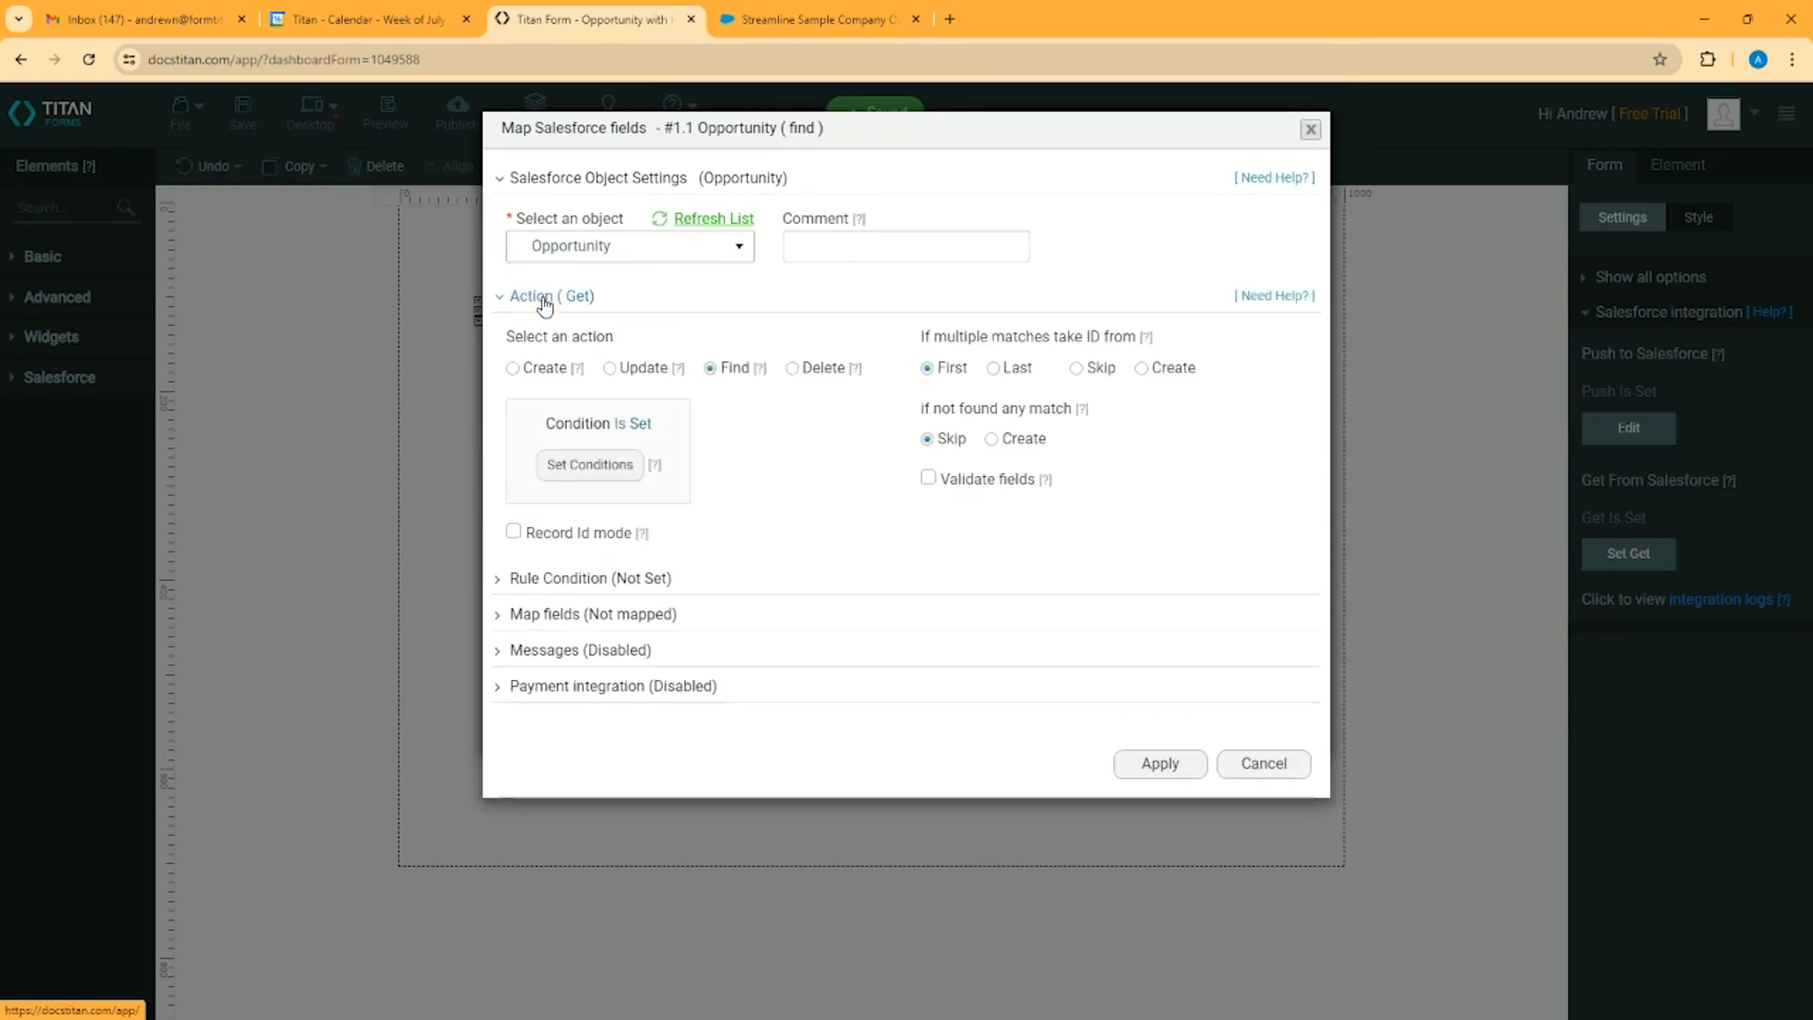
click(589, 468)
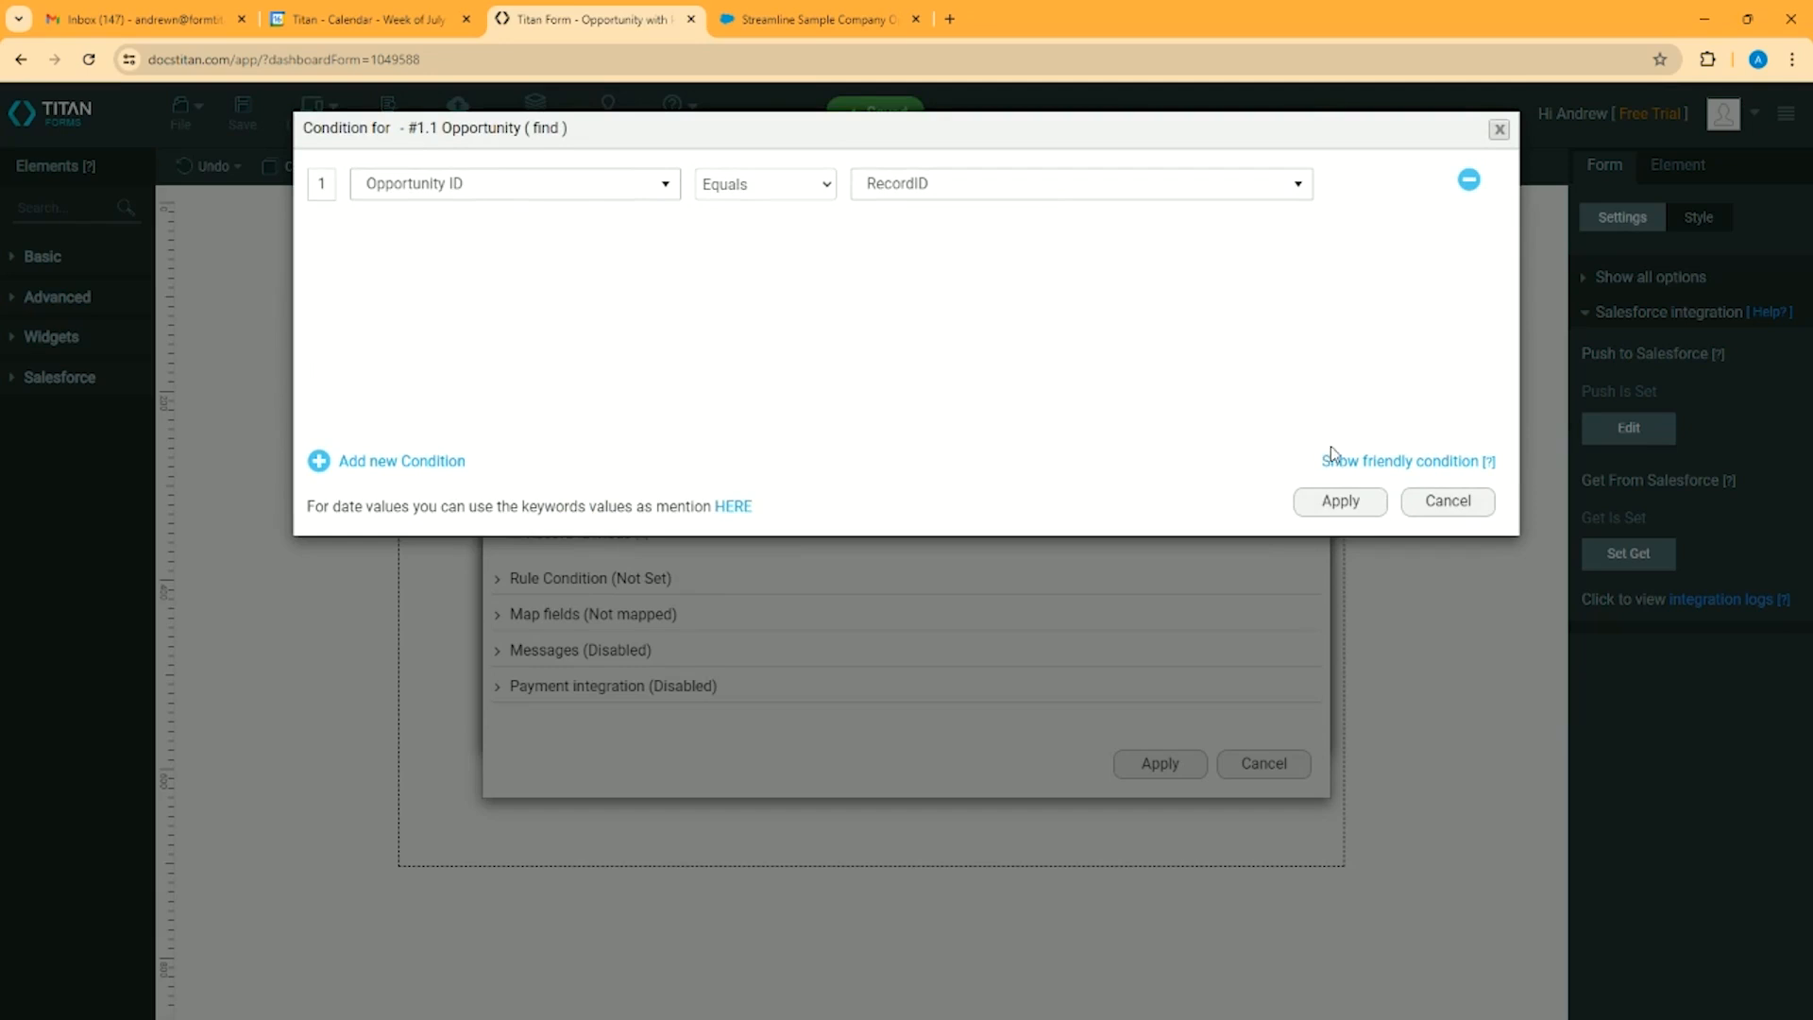
click(1448, 500)
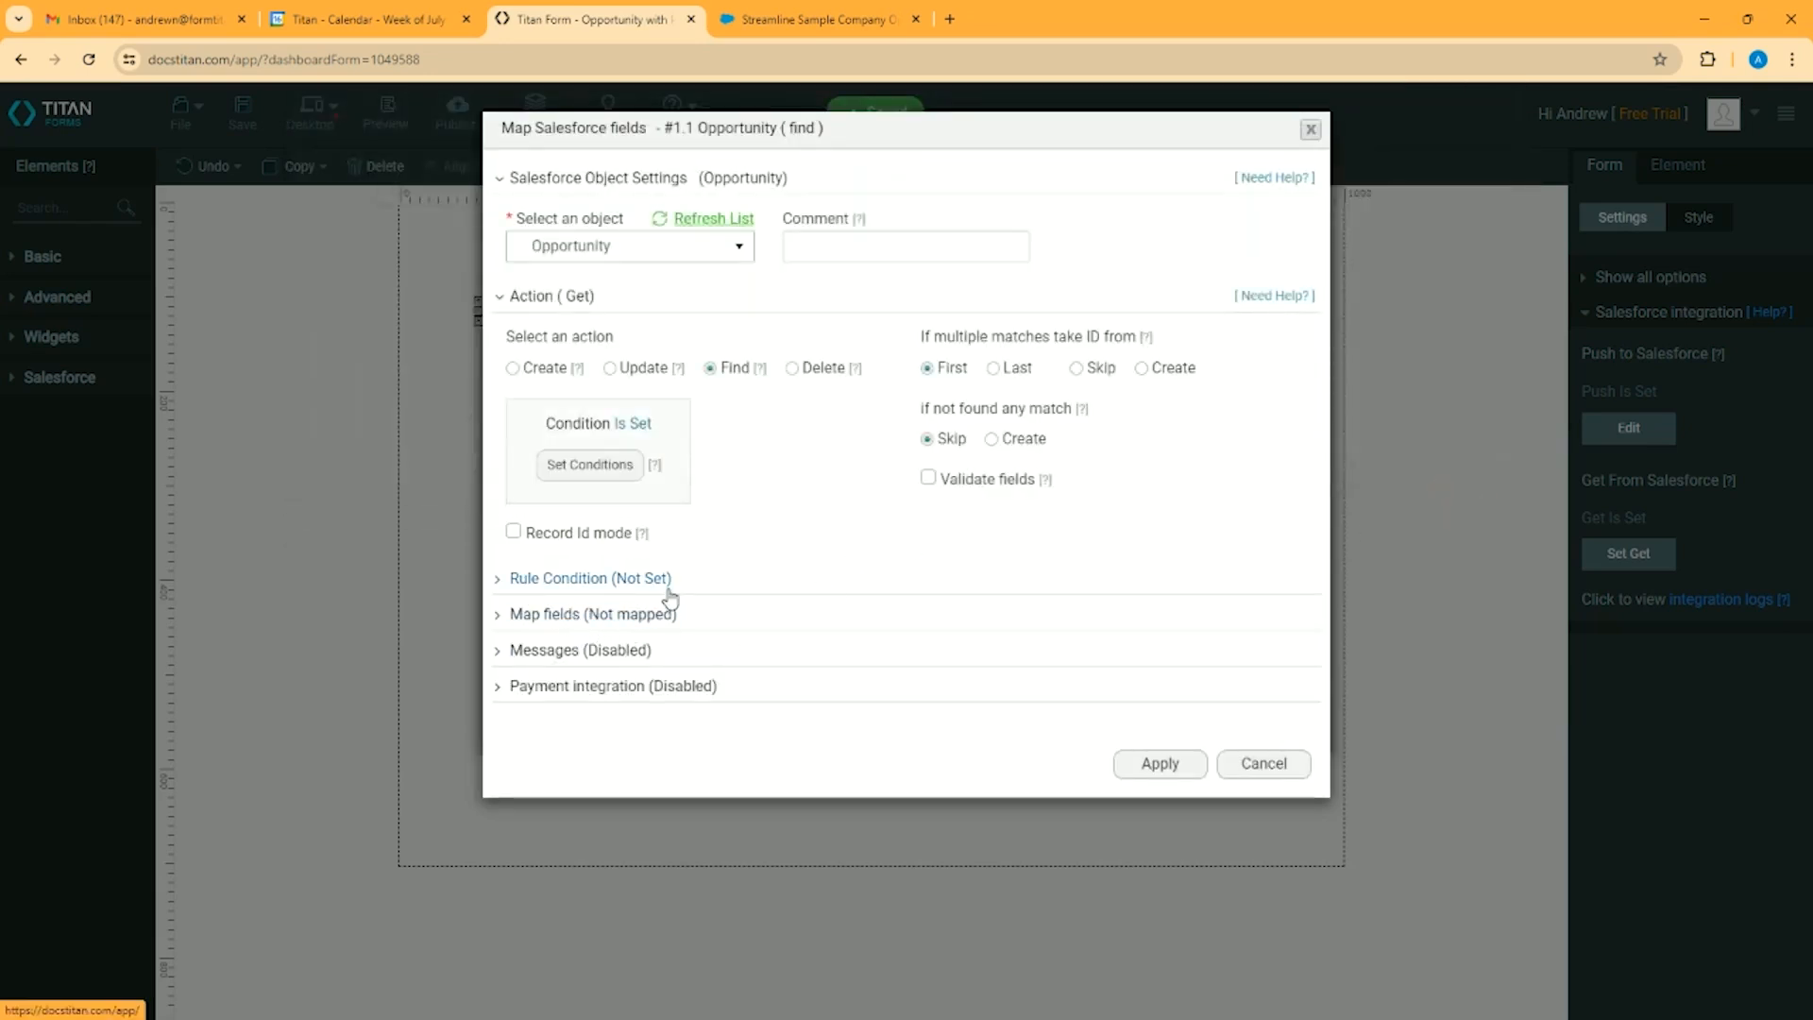
click(1275, 765)
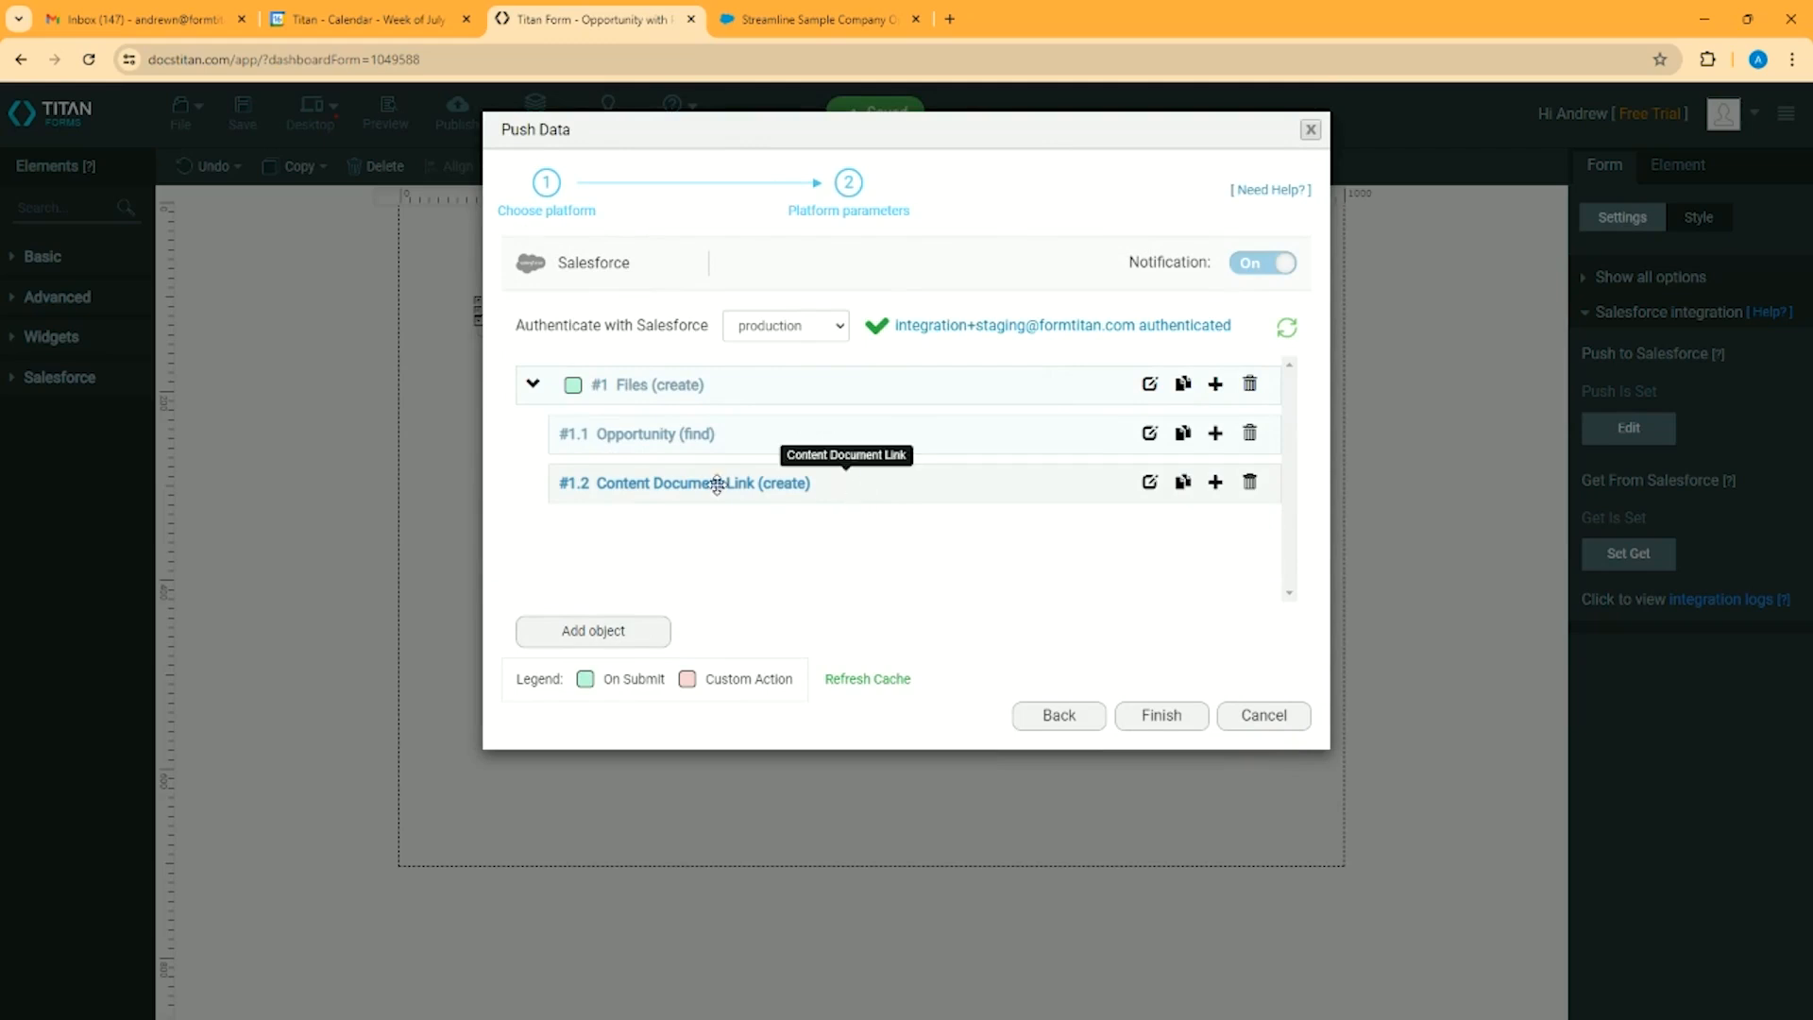
Open the field mapping of Content Document Link (create) and show only its mapped fields
click(1149, 483)
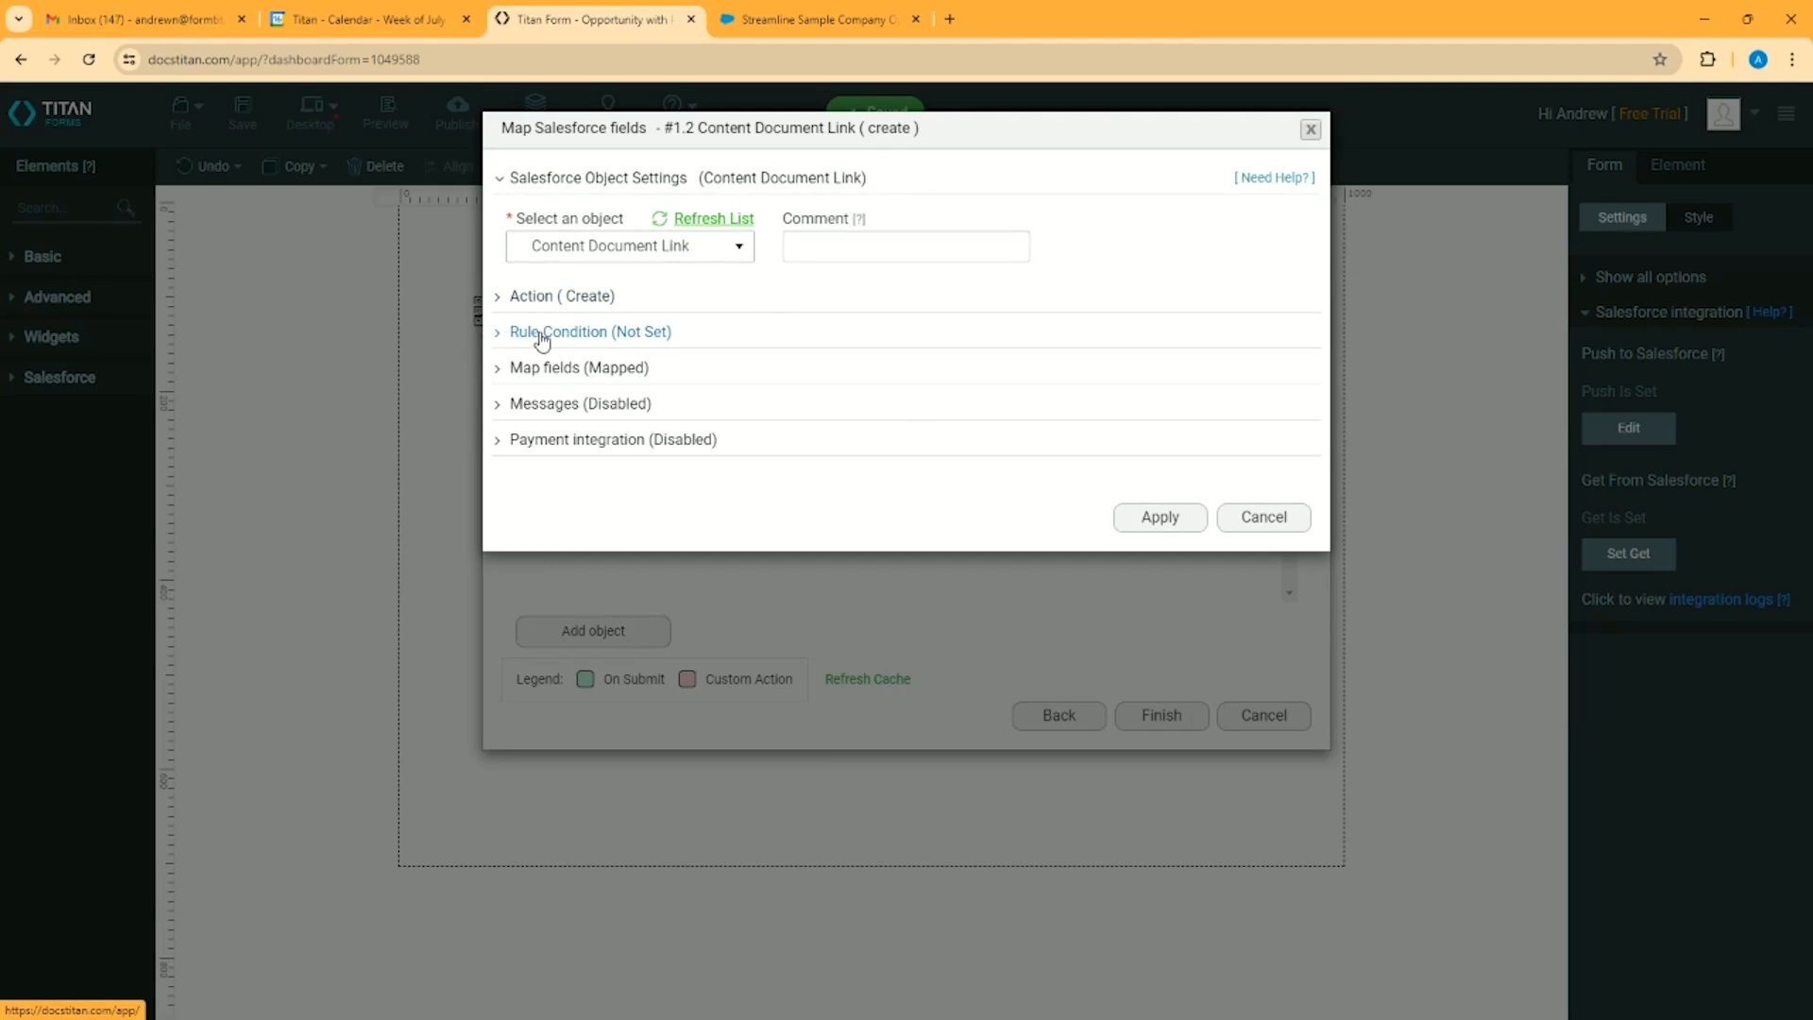
click(499, 376)
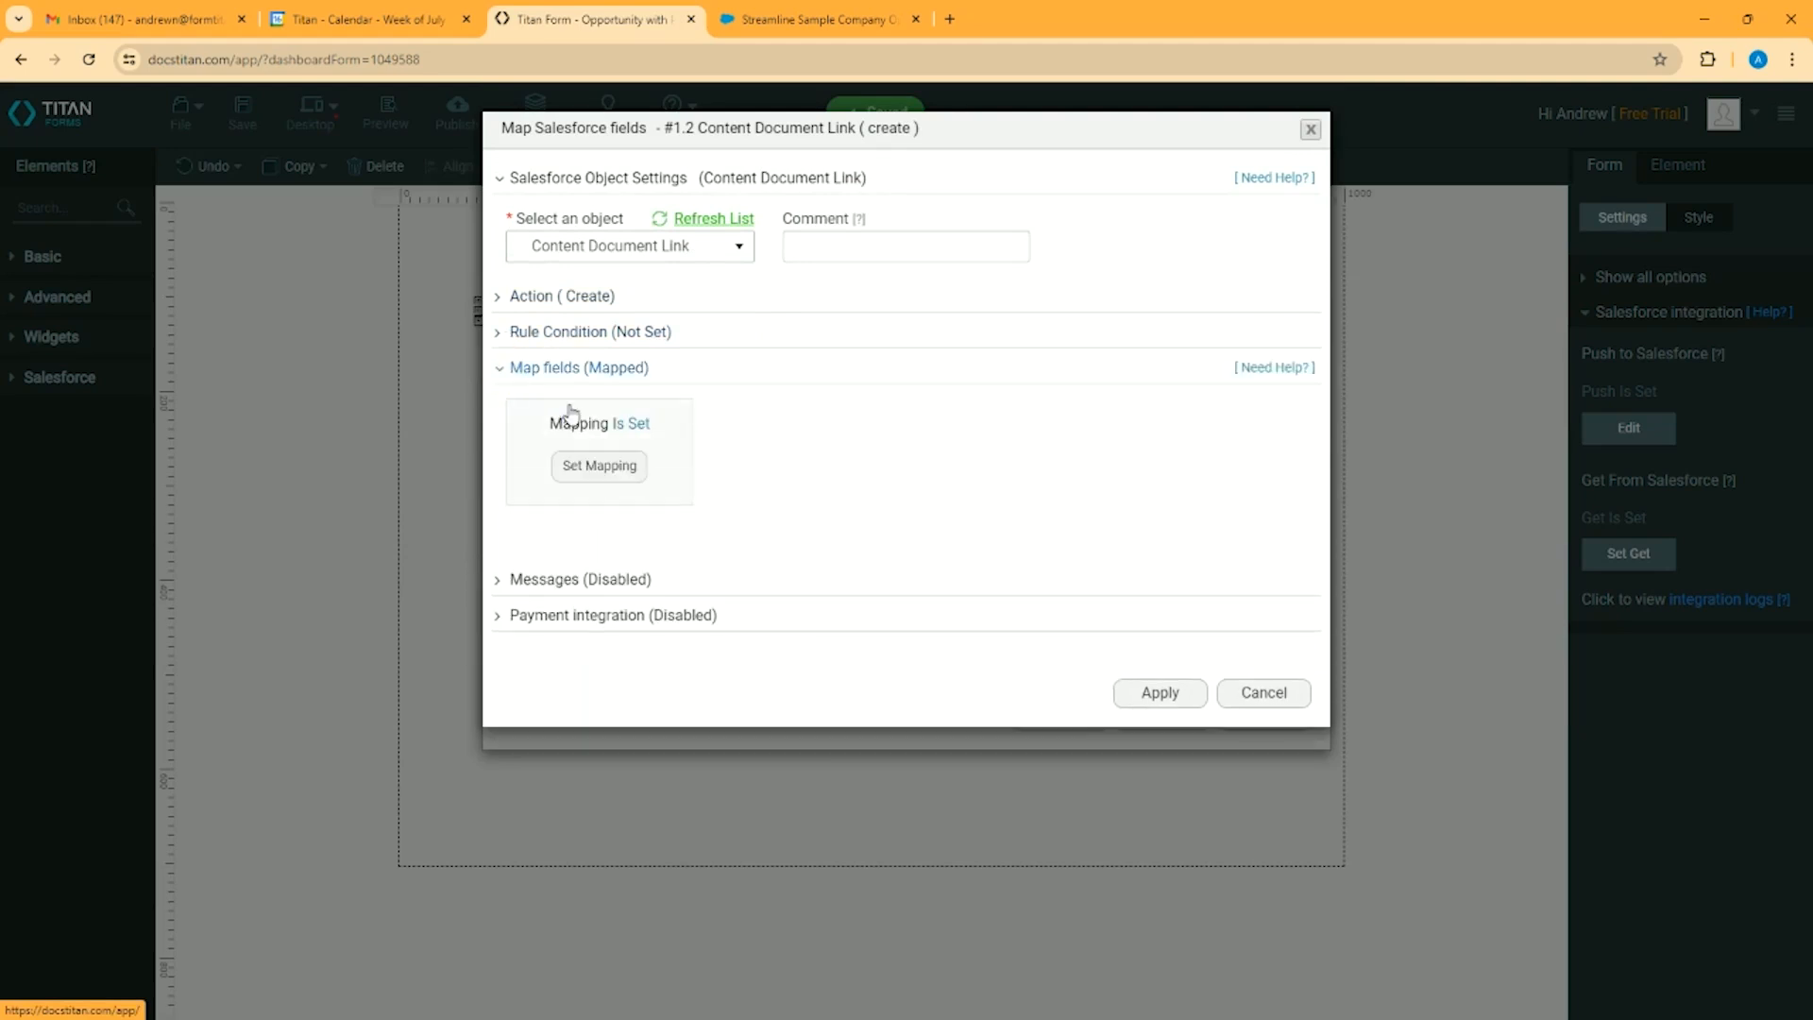
click(602, 473)
click(1388, 229)
click(1356, 306)
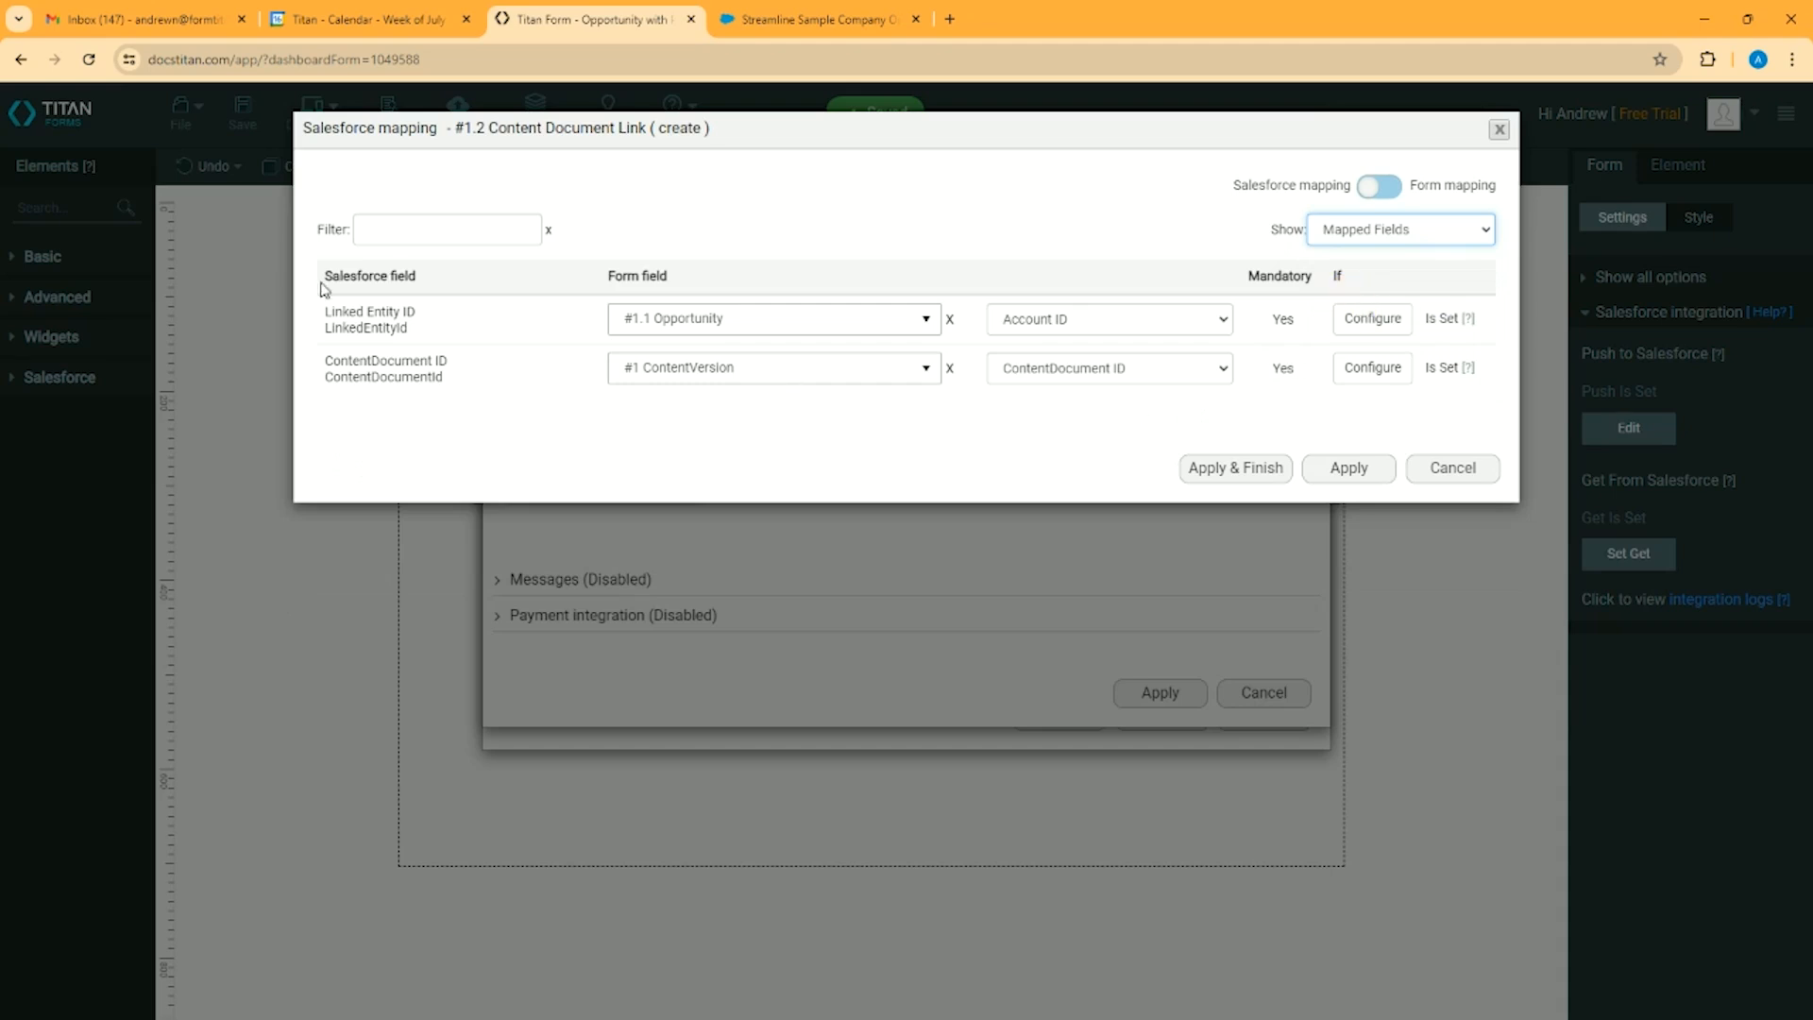
Check the Linked Entity ID mapping's source and field choices, keeping #1.1 Opportunity and Account ID selected
click(367, 314)
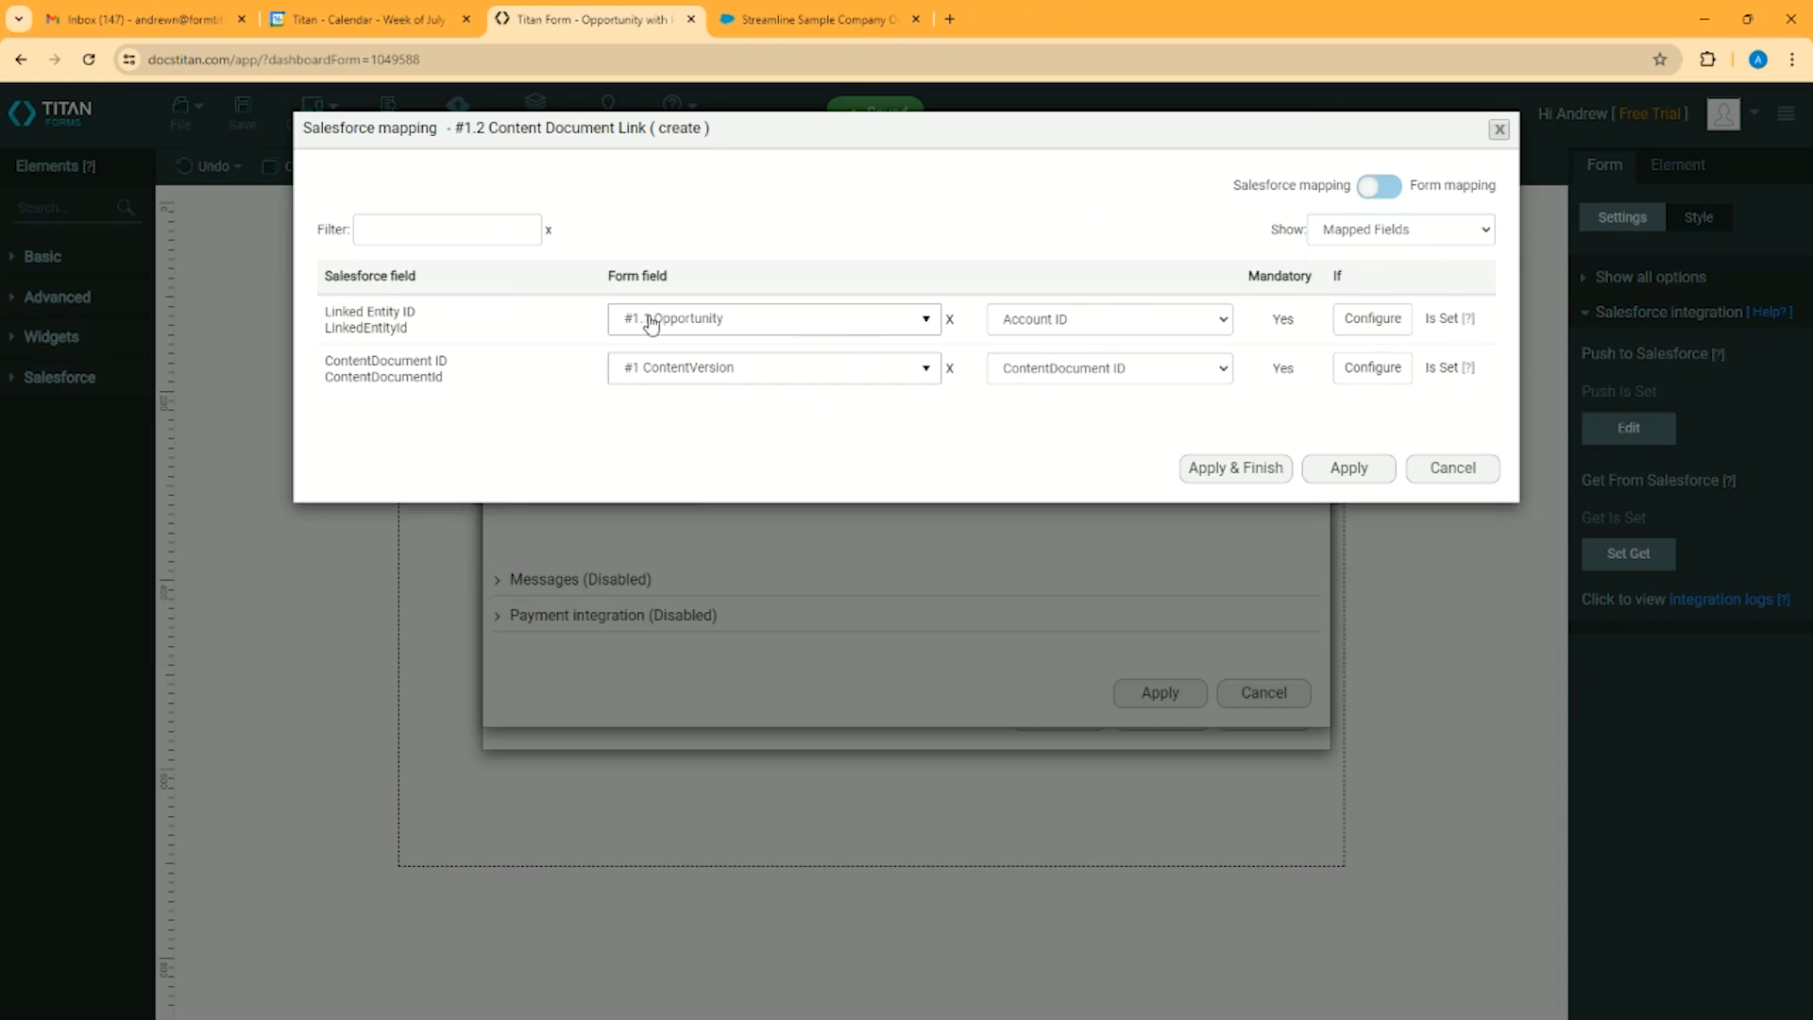
click(868, 321)
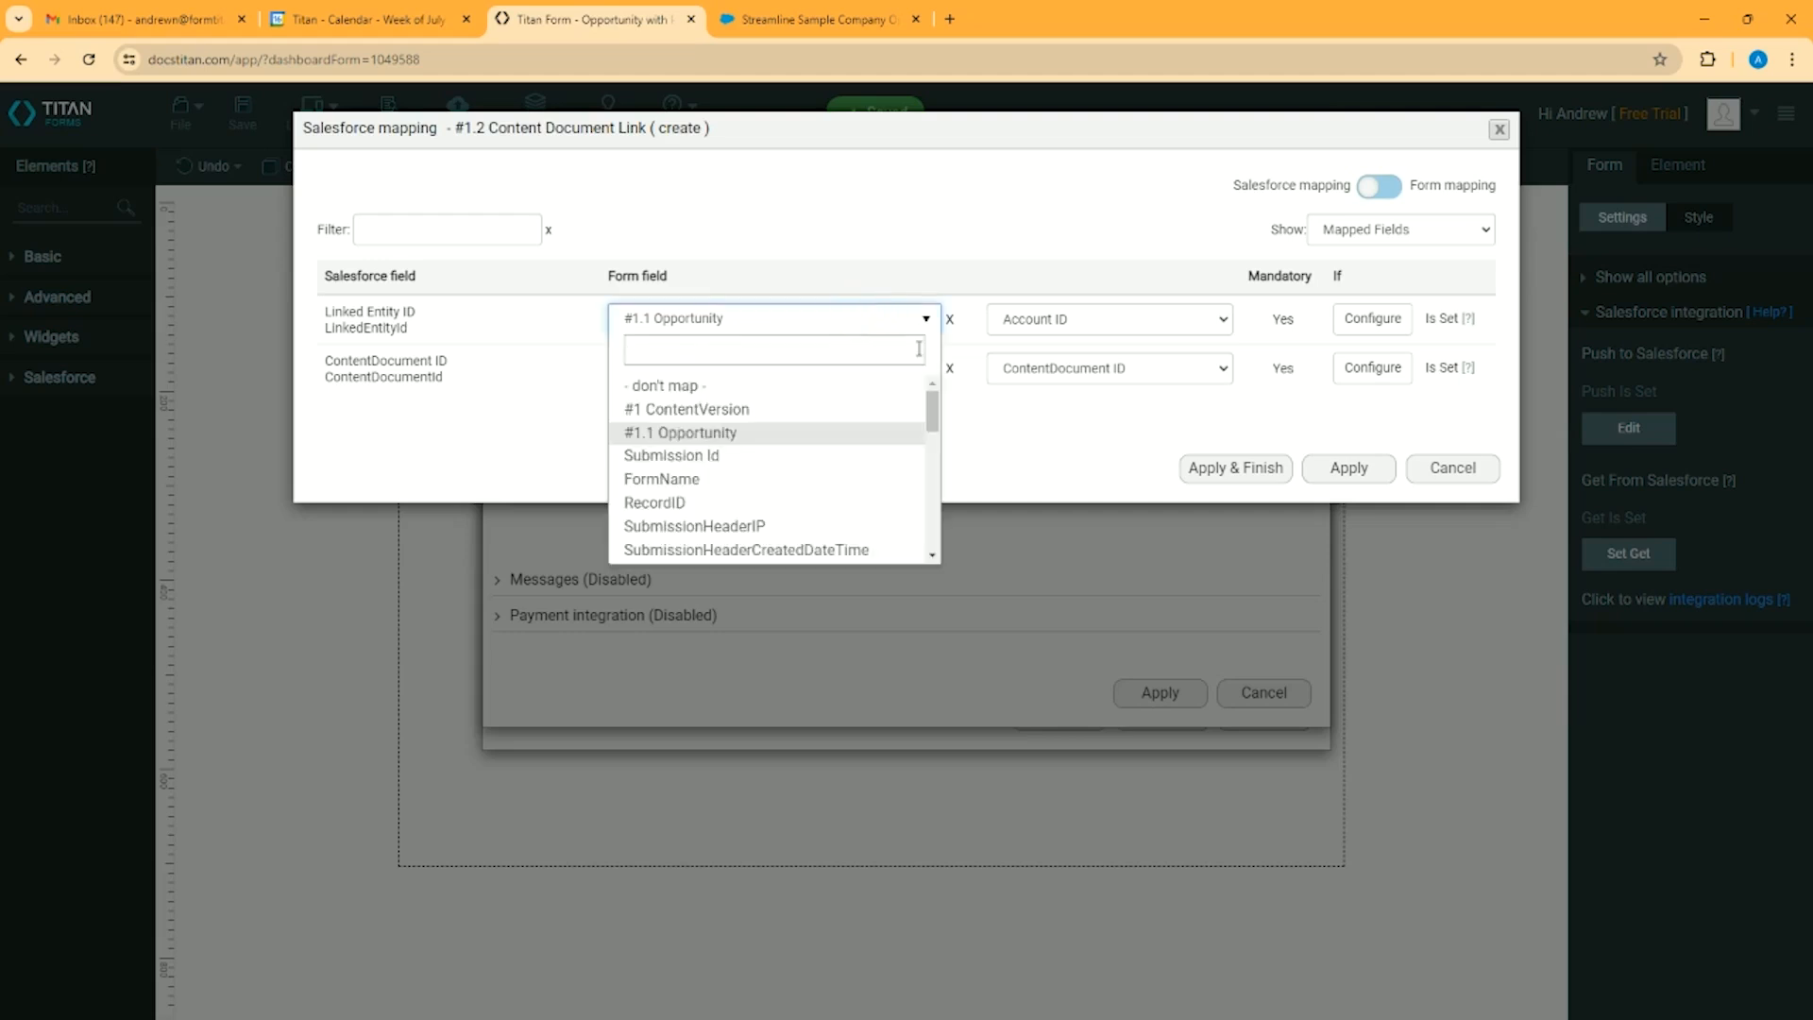
click(715, 438)
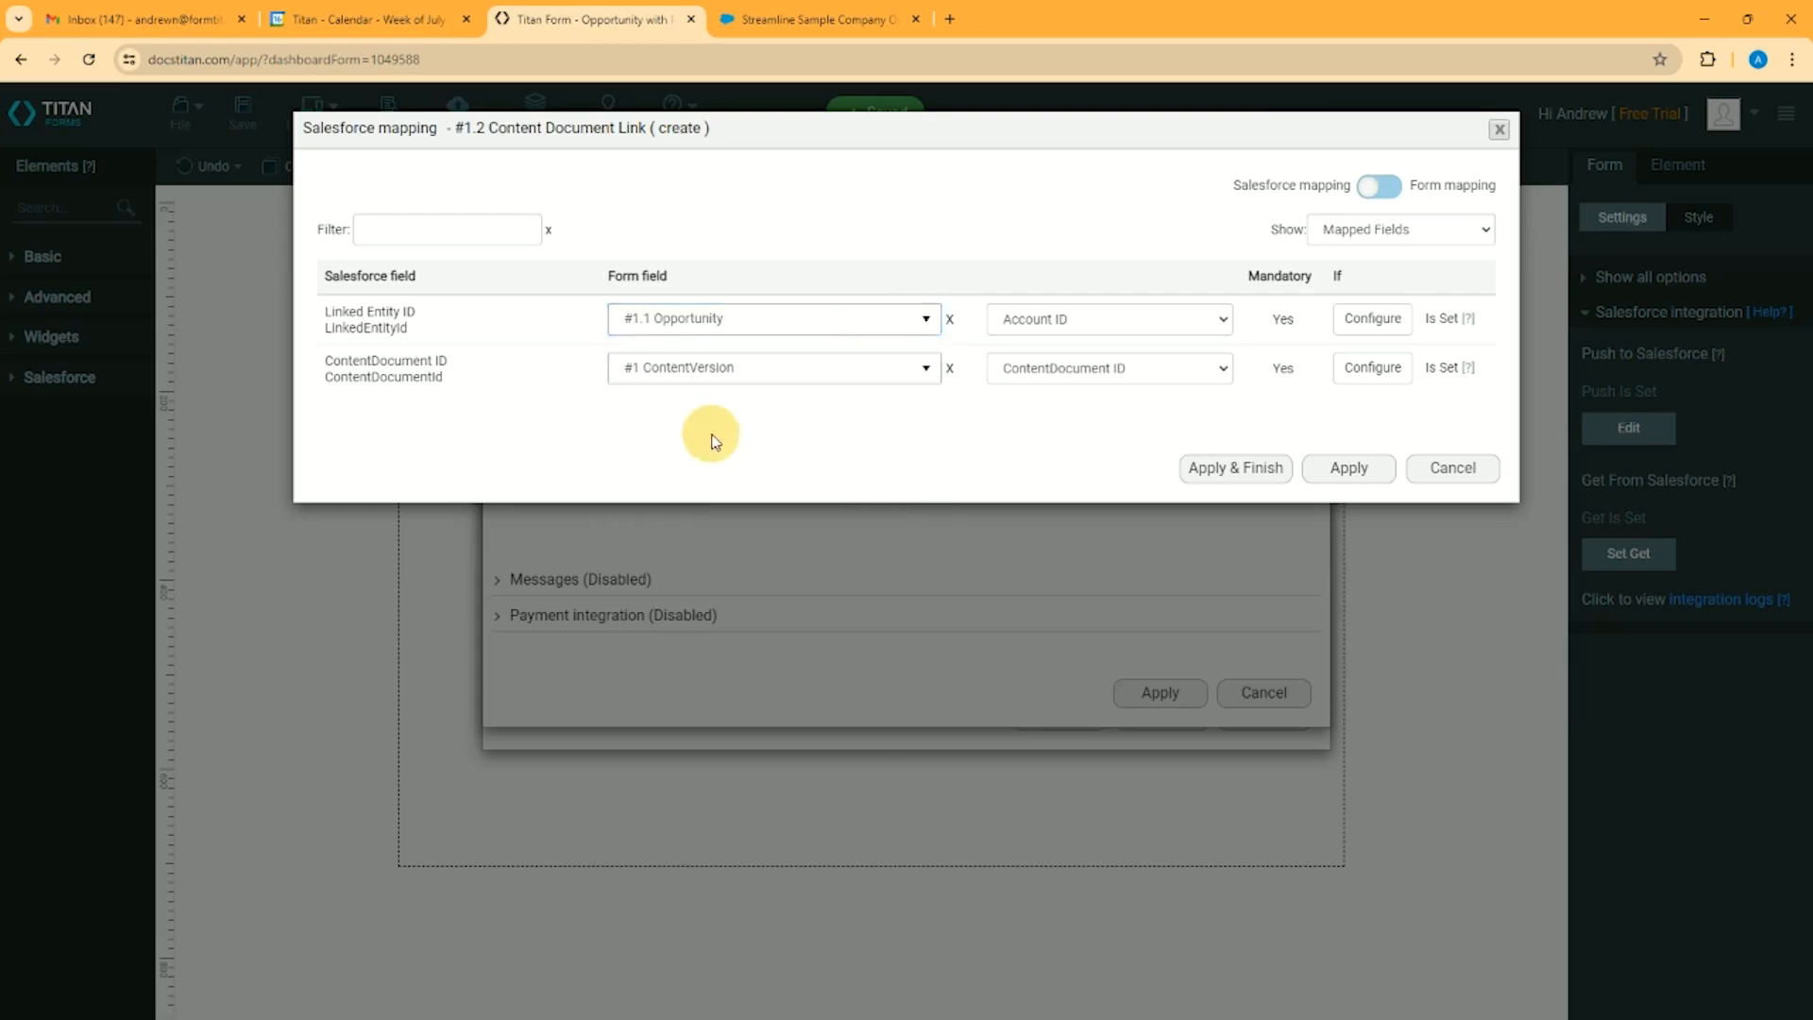
click(1176, 319)
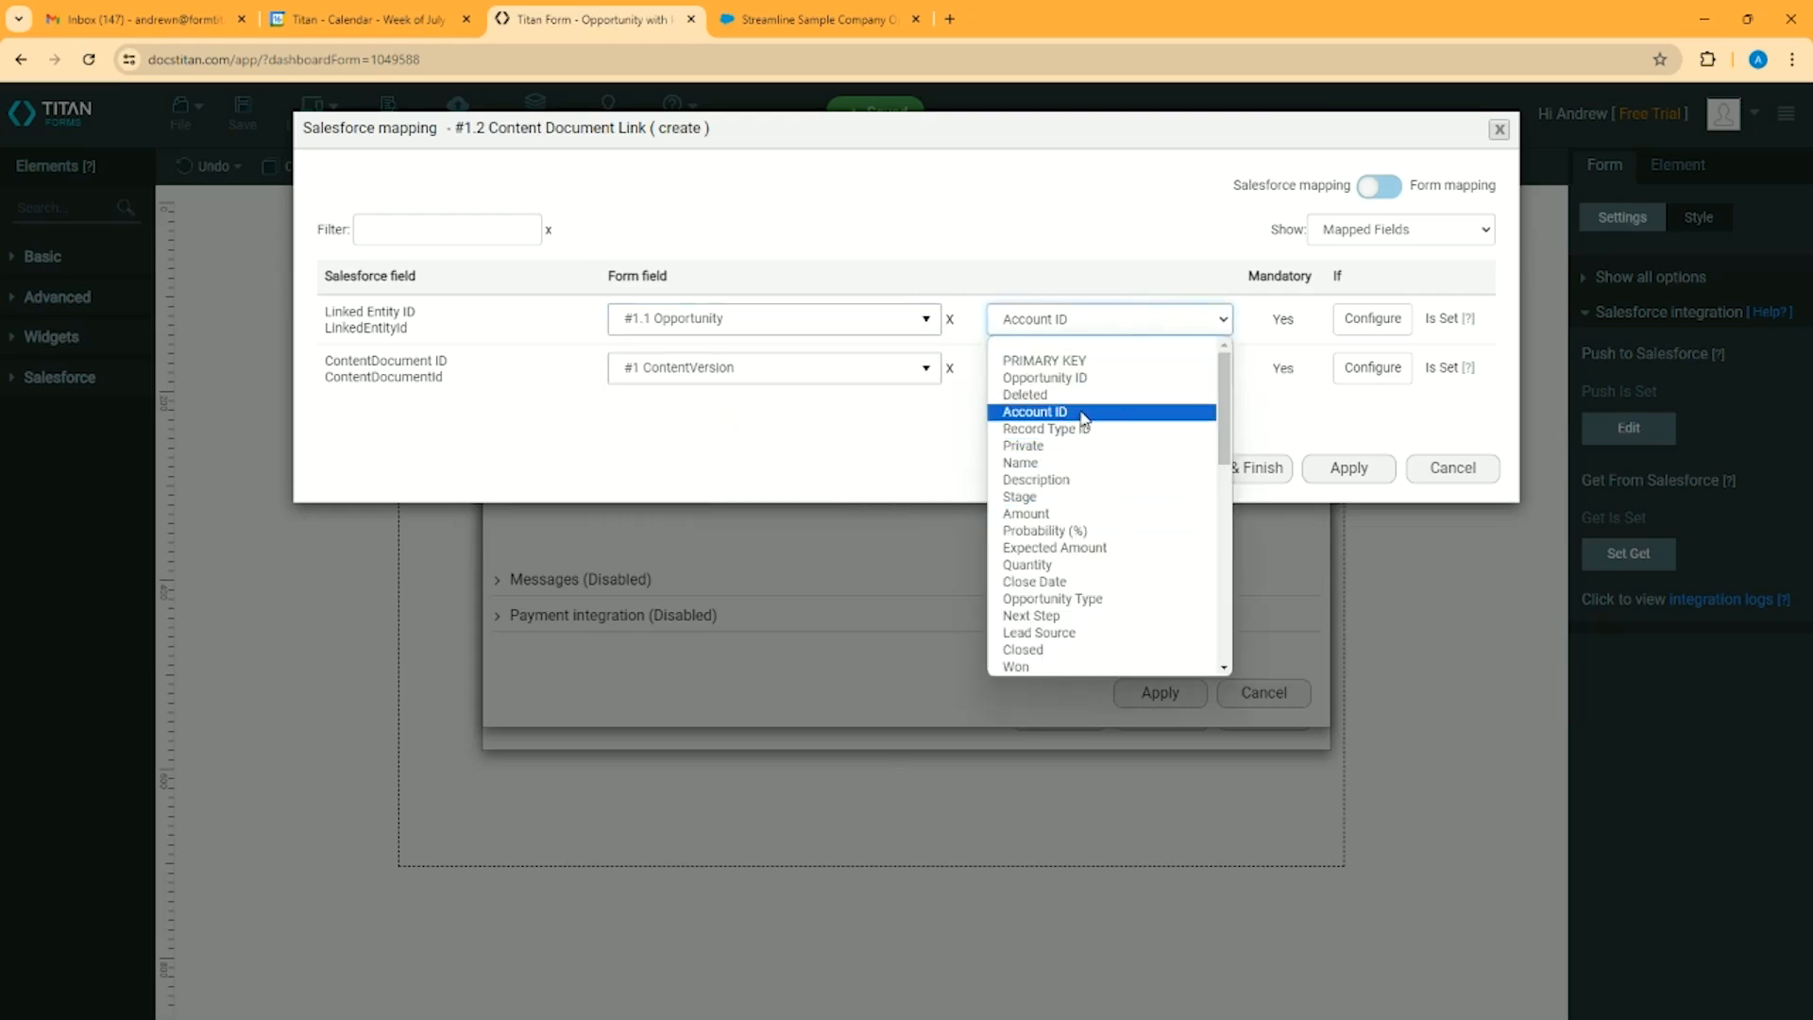
click(664, 418)
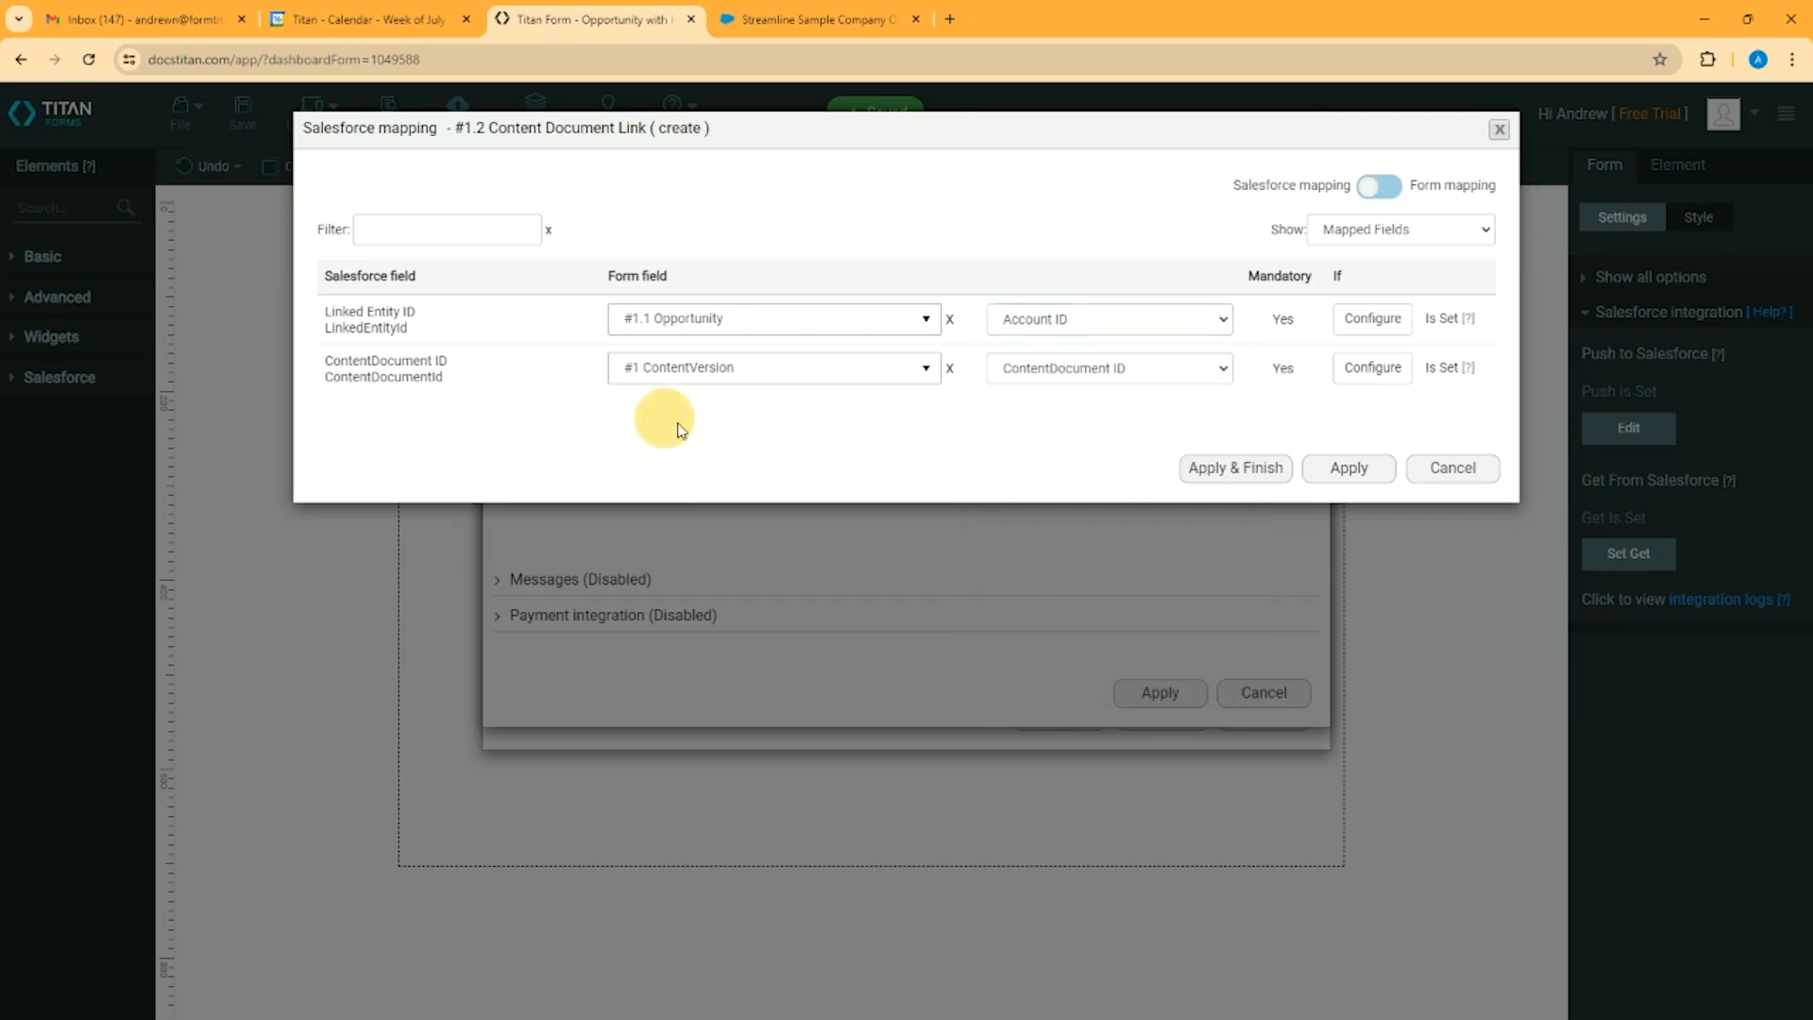
Check the ContentDocument ID mapping's choices, keep #1 ContentVersion and ContentDocument ID selected, then apply the mapping and finish the push settings
click(375, 382)
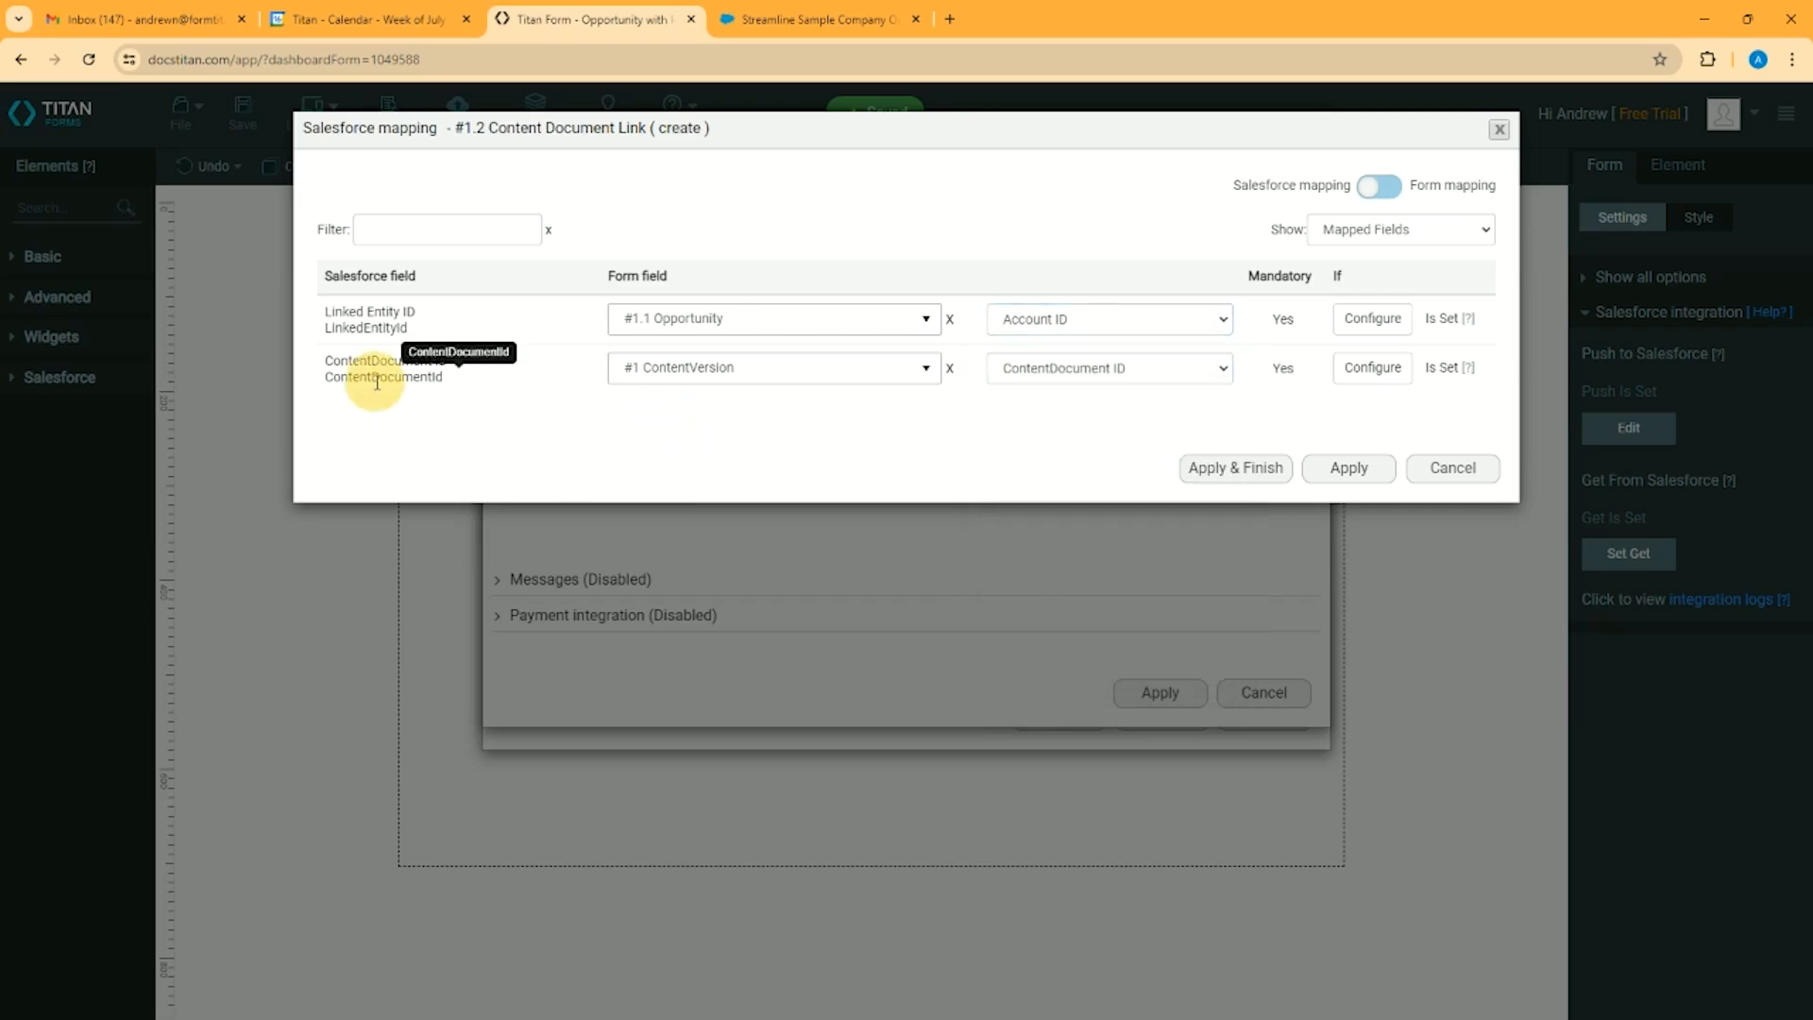
click(907, 378)
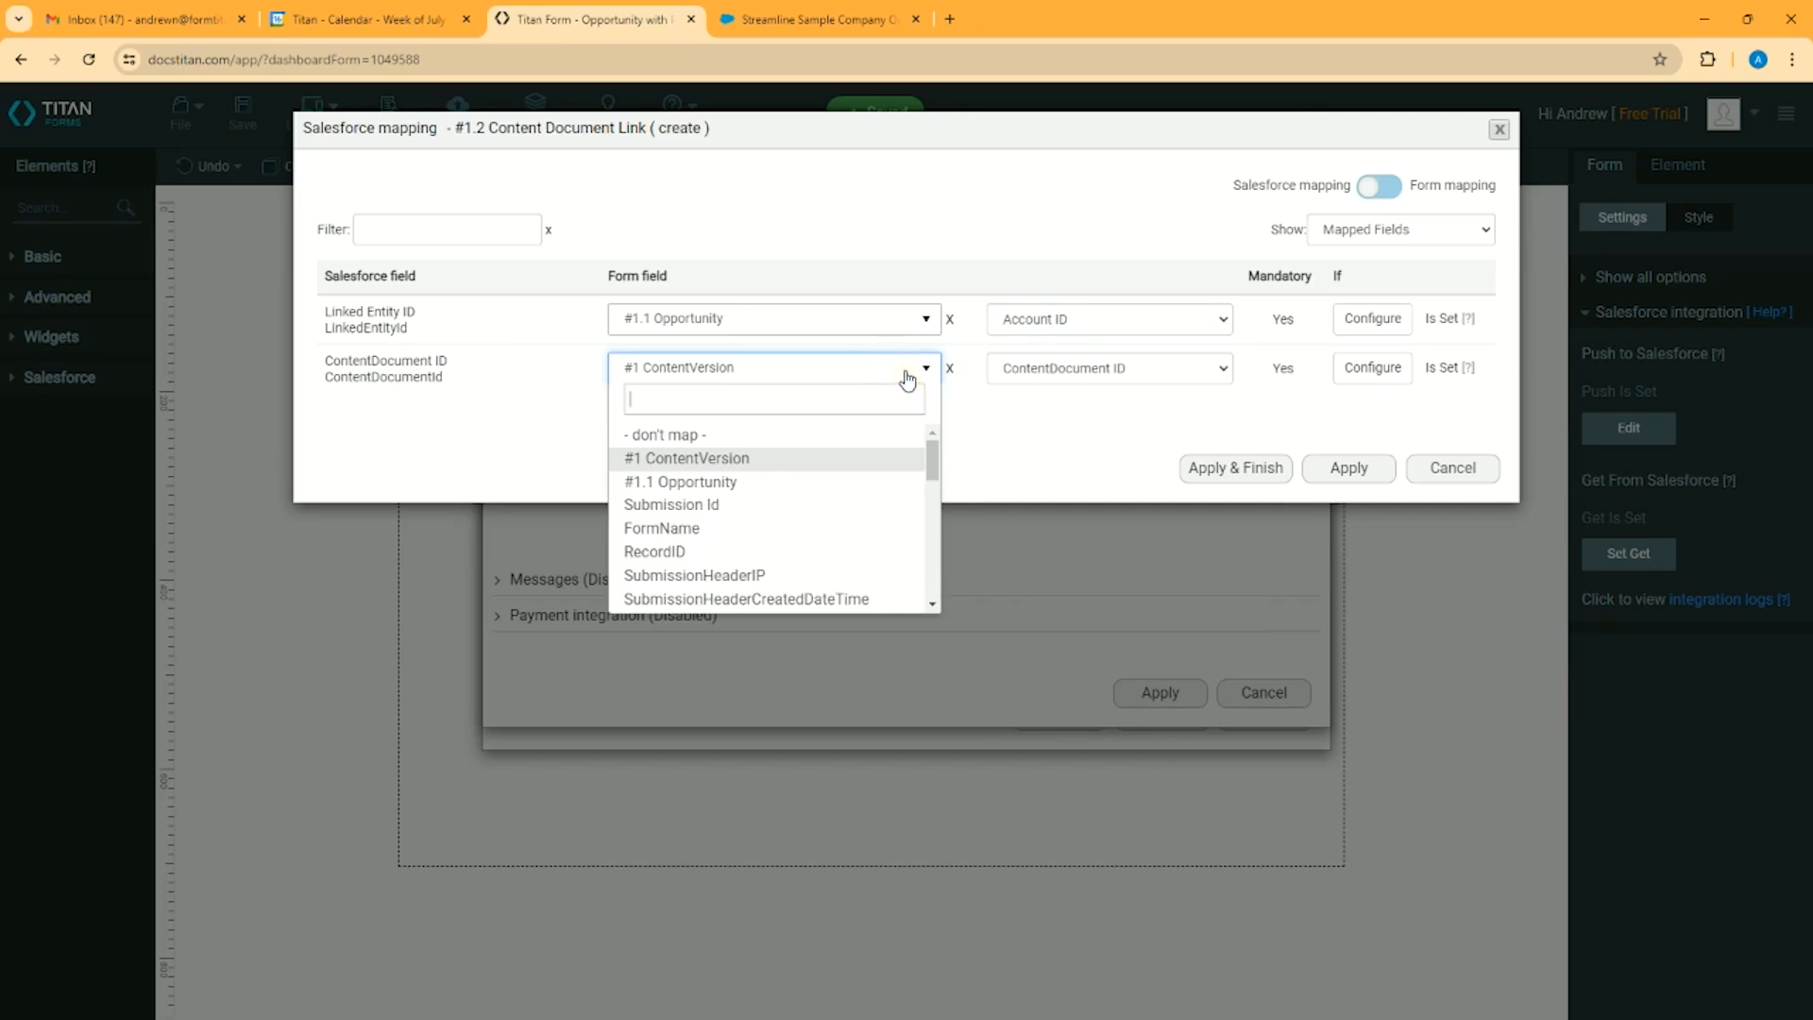
click(717, 462)
click(1185, 382)
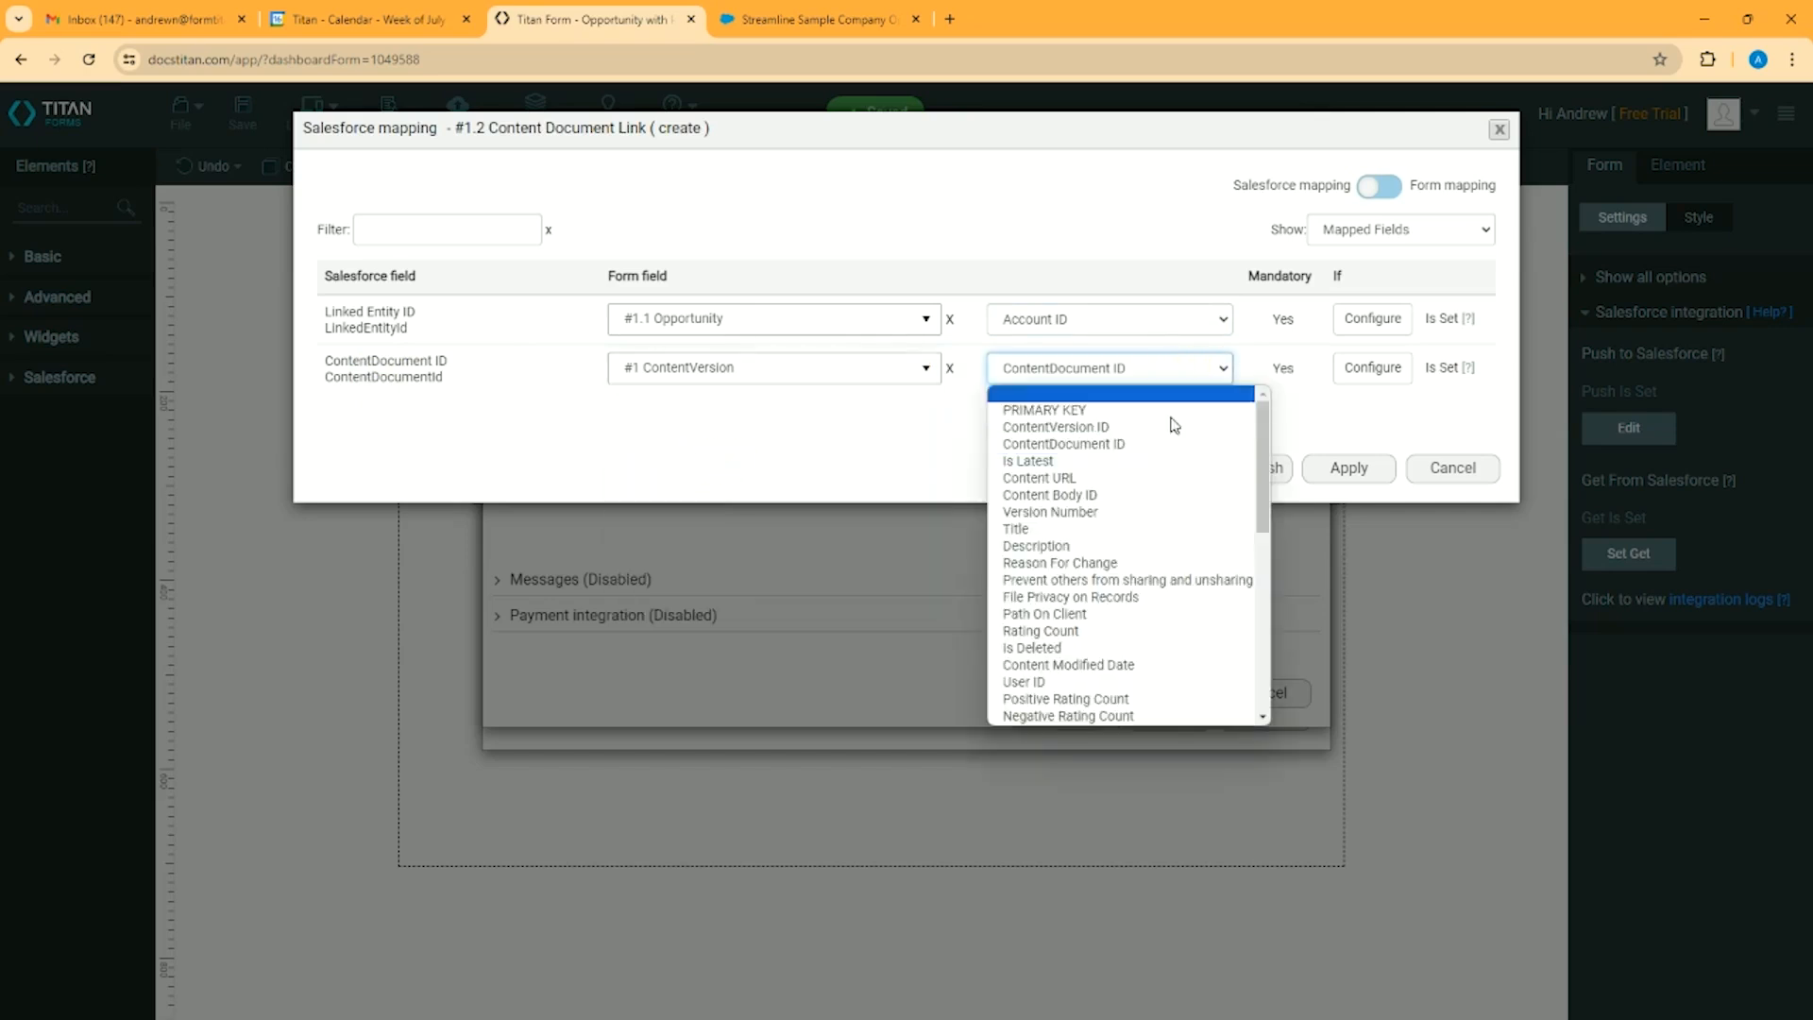
click(1074, 446)
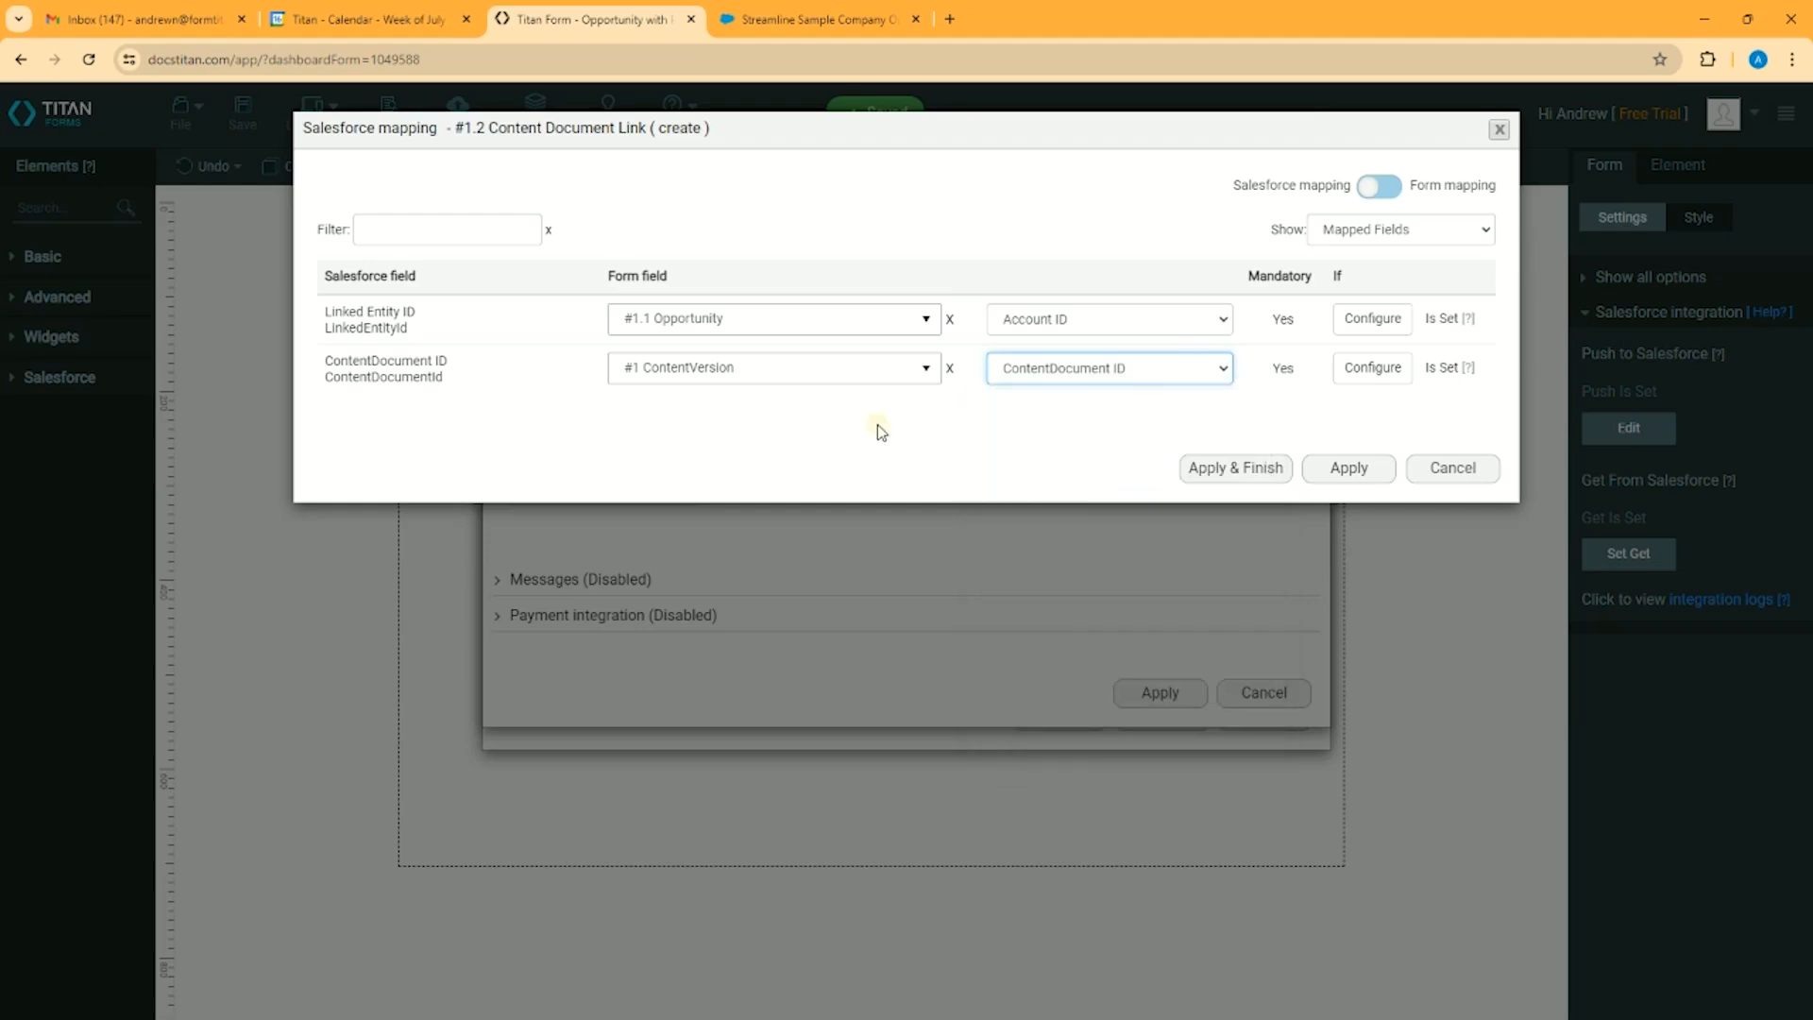
click(1282, 466)
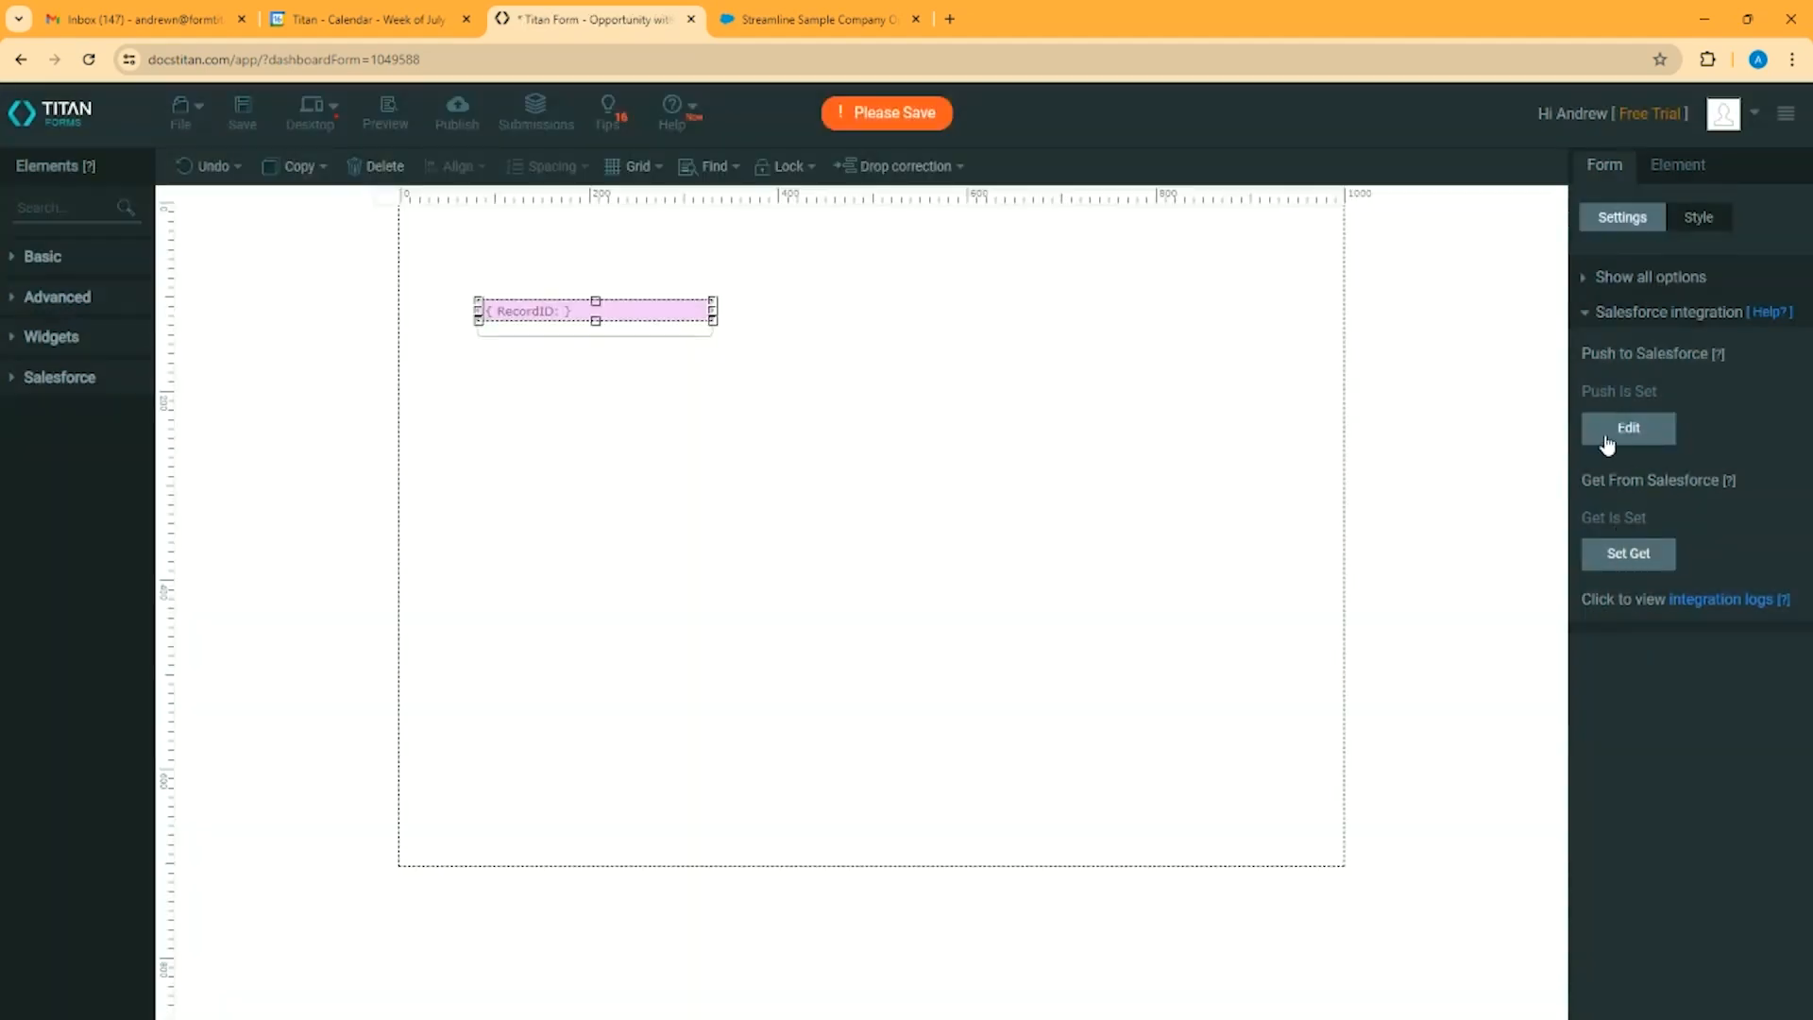
Reopen the push settings, review how Opportunity (find) and Content Document Link (create) are nested under Files (create), and finish
click(1621, 436)
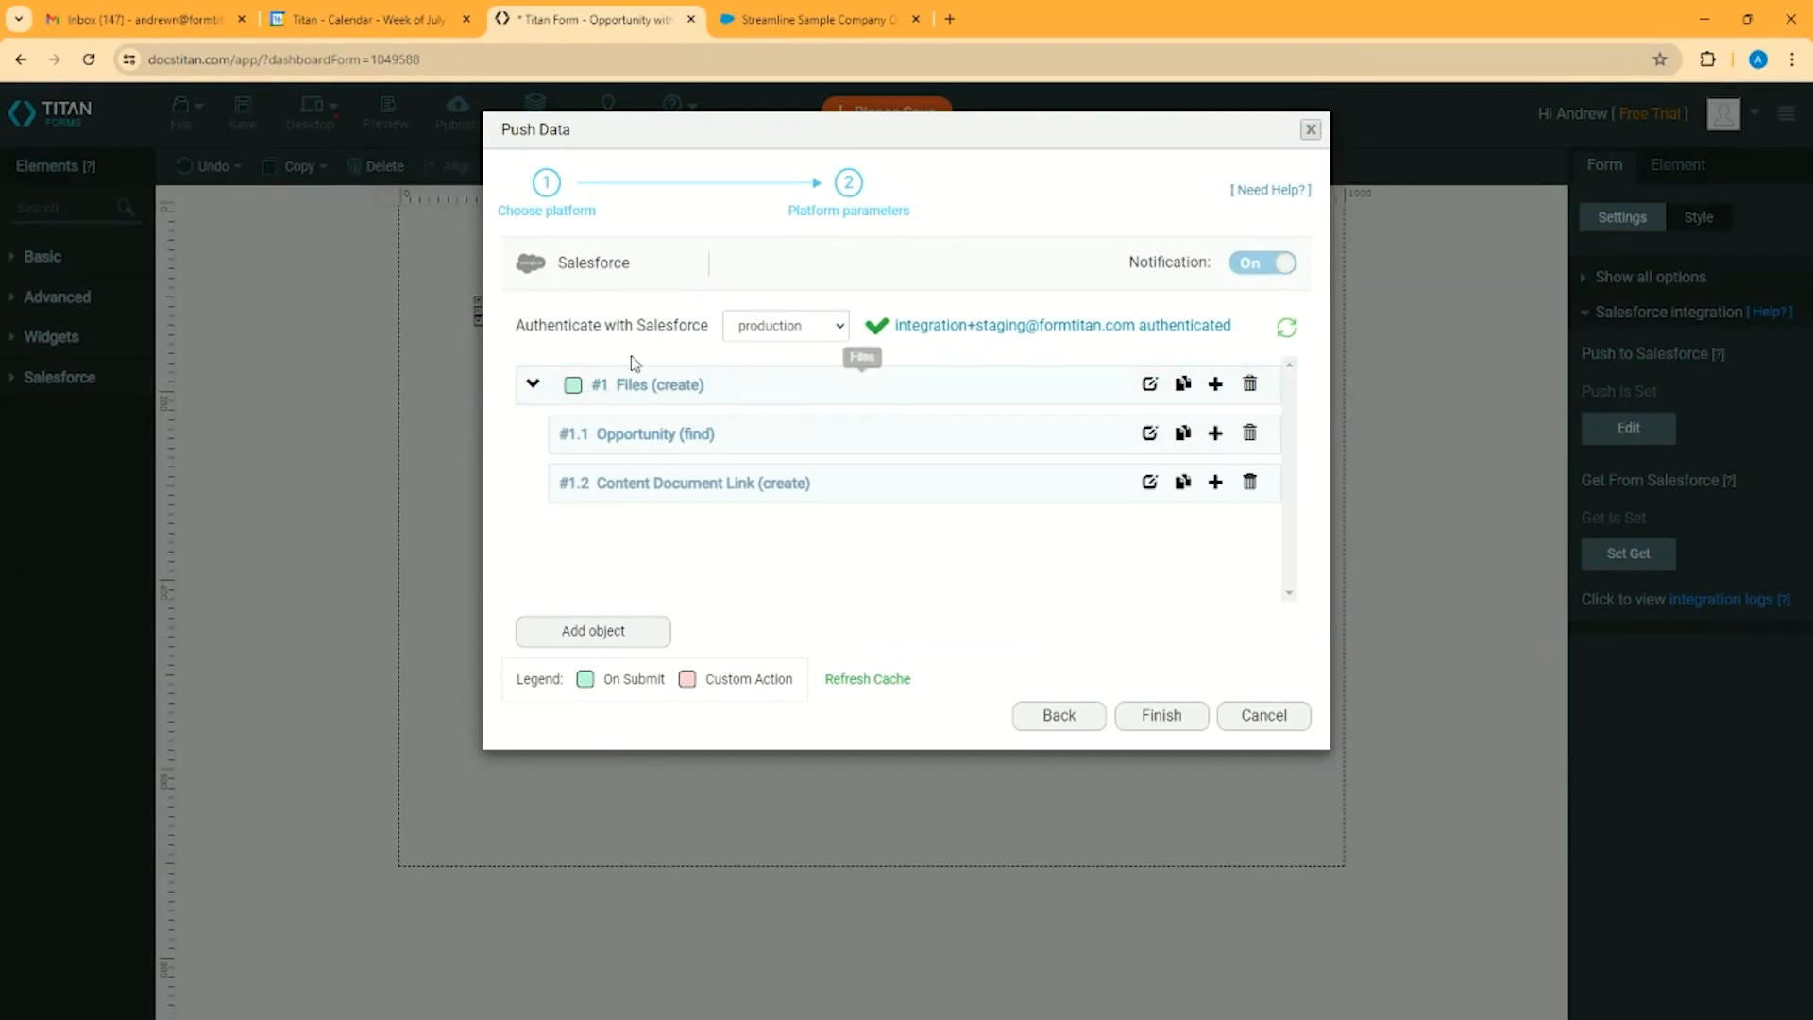
click(511, 404)
click(533, 439)
click(526, 501)
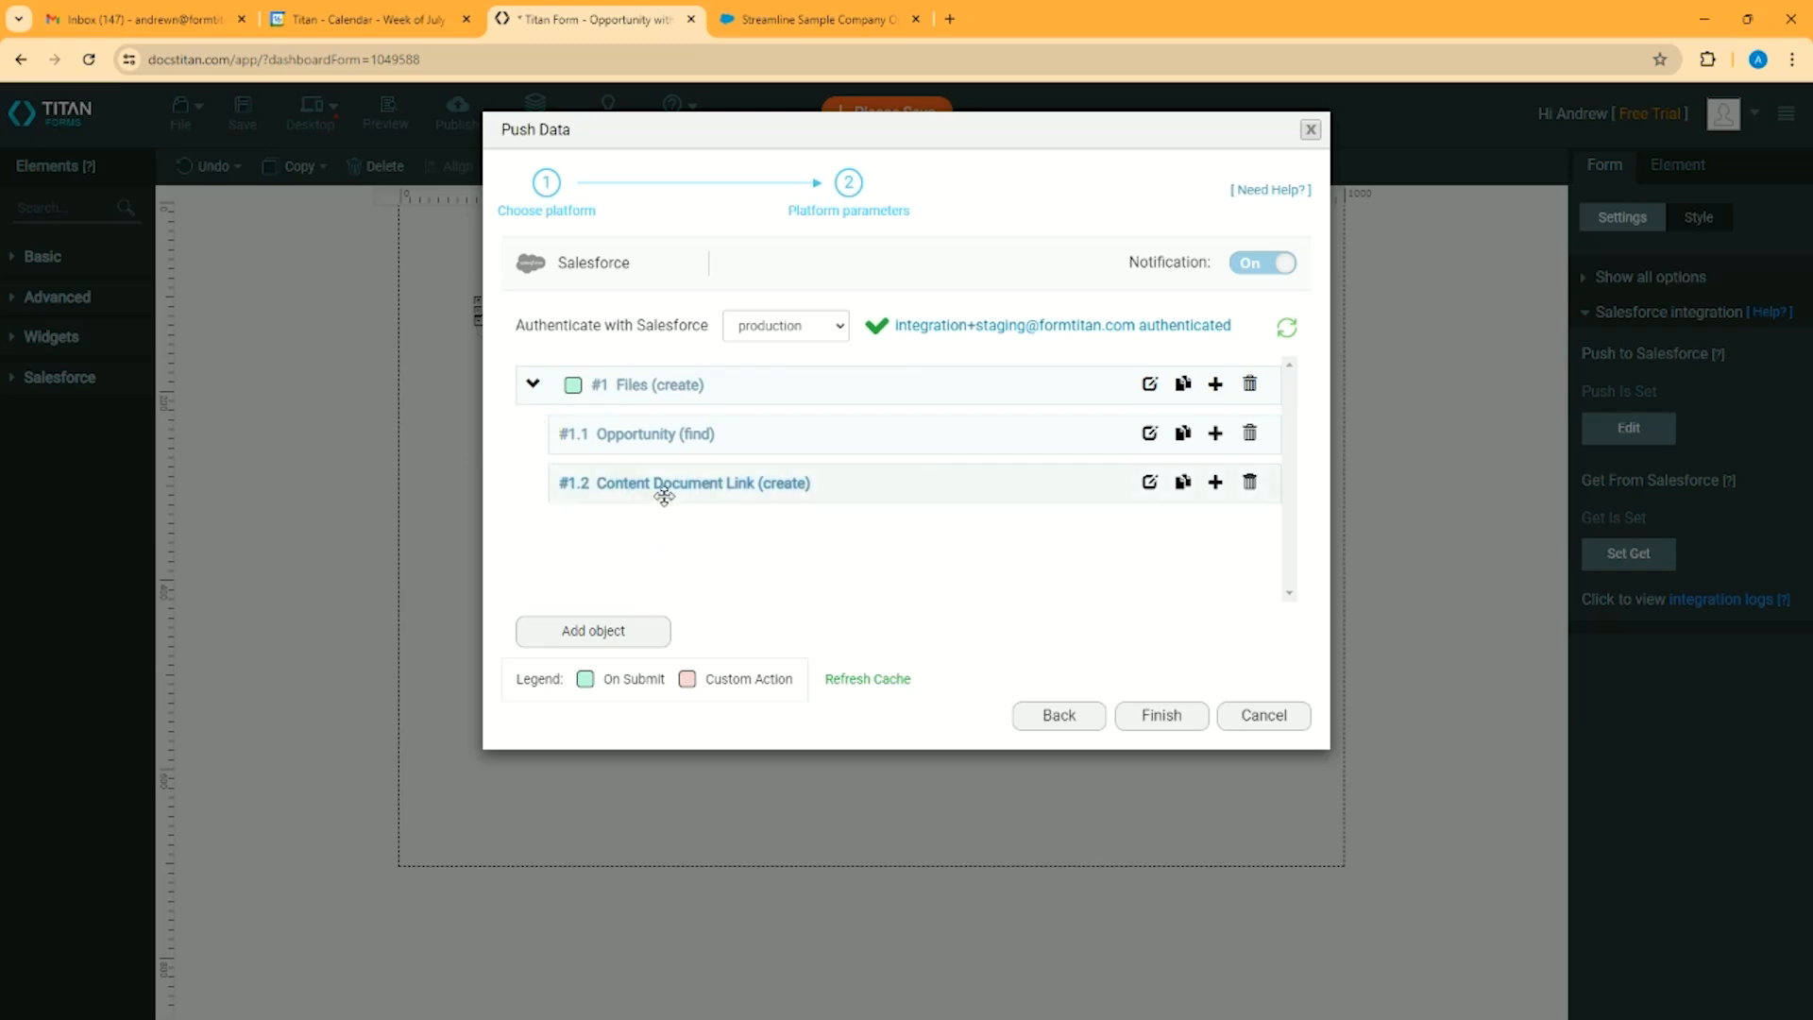
click(784, 391)
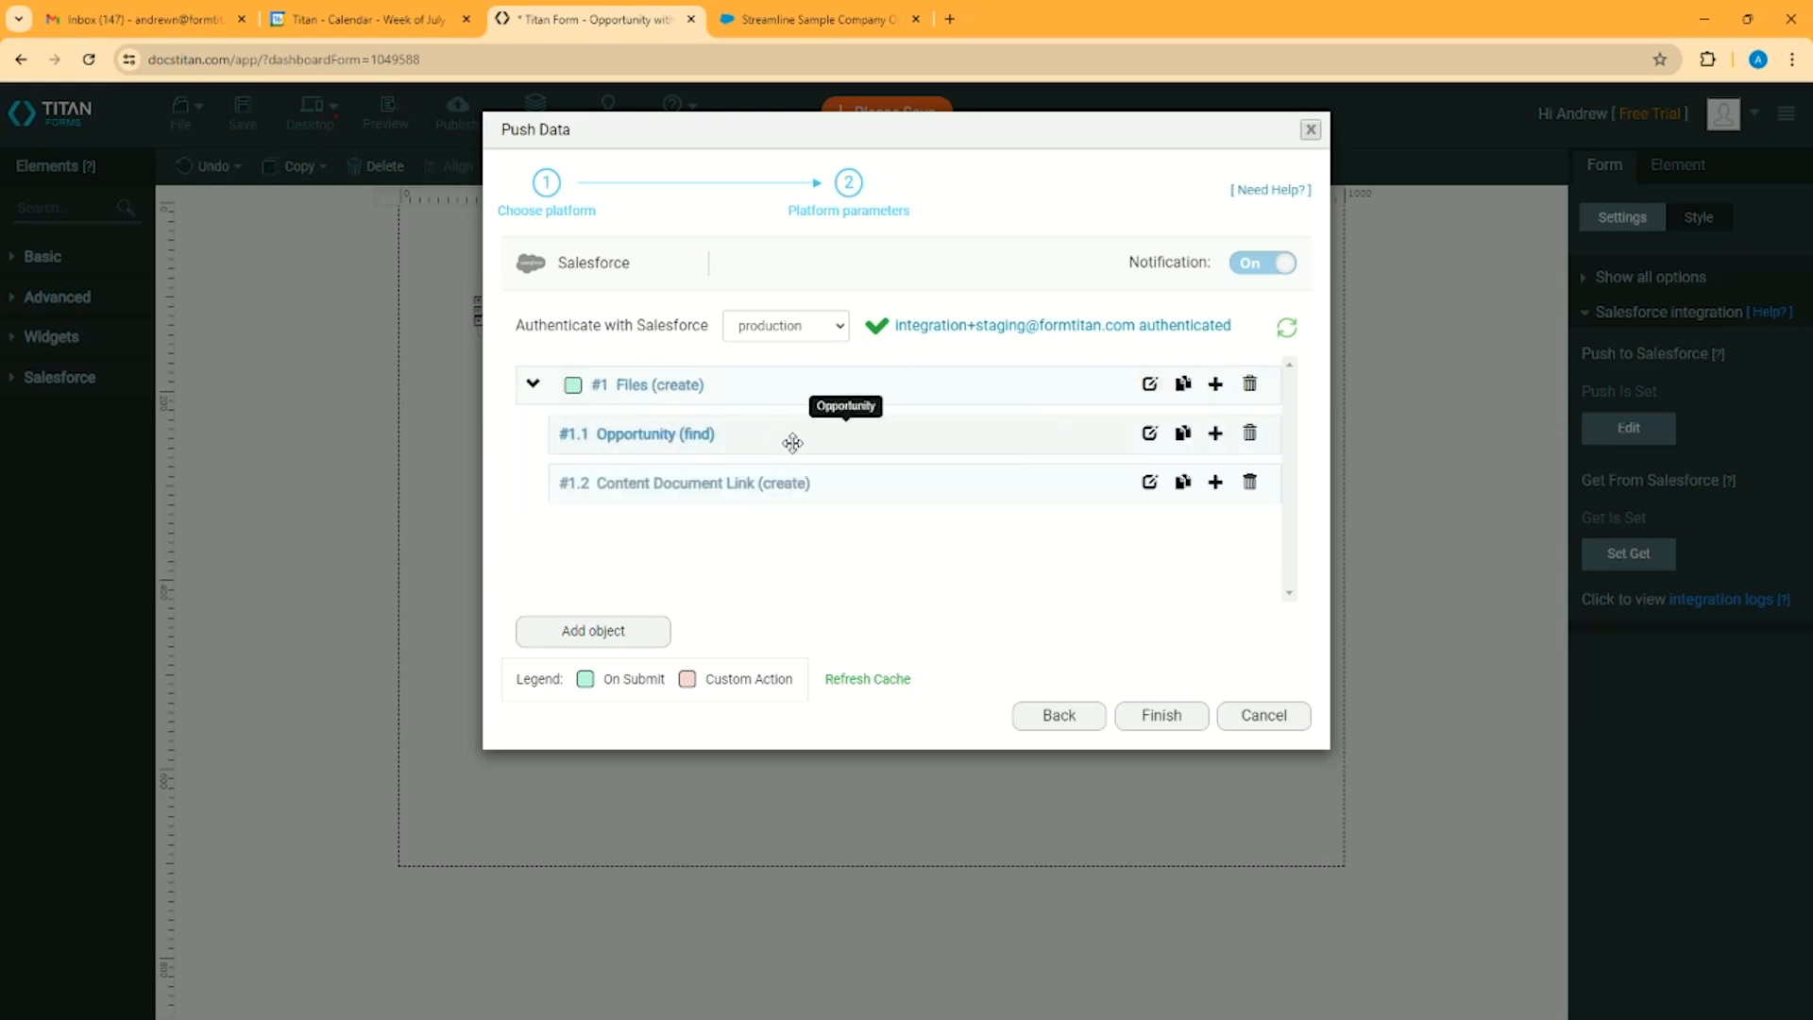
drag(793, 445, 798, 446)
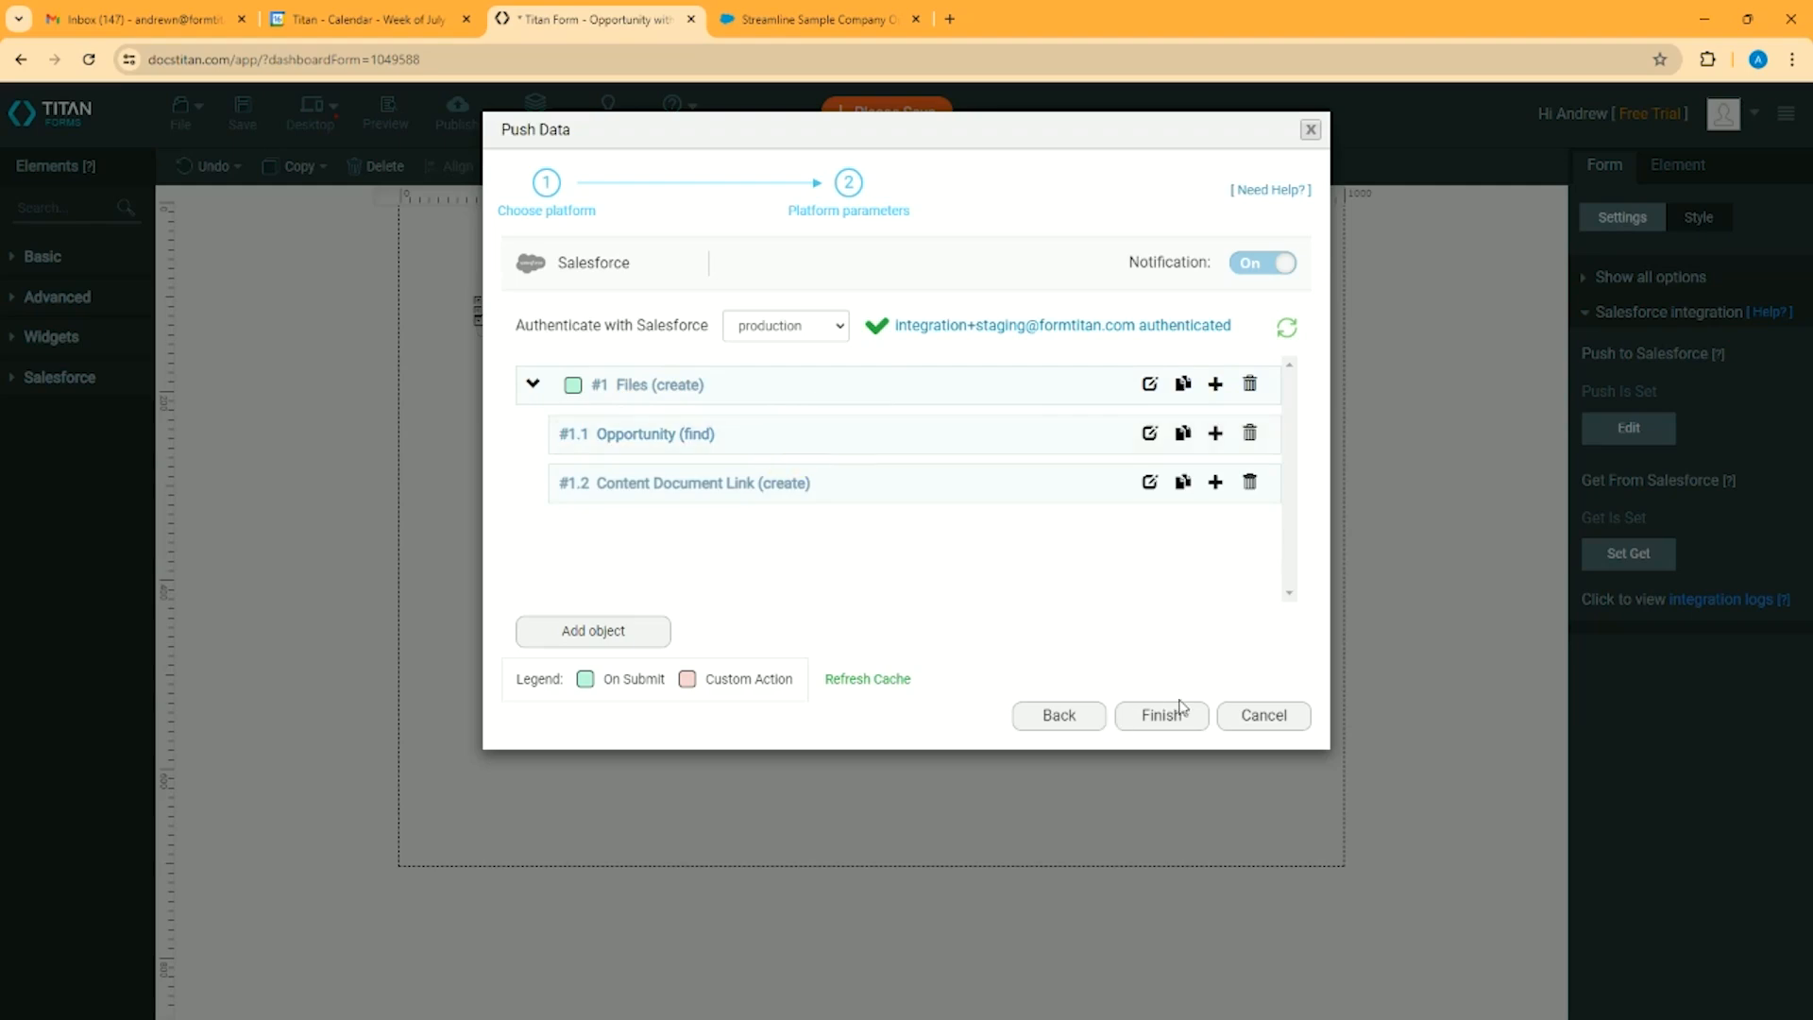
click(1160, 715)
Switch to the Salesforce opportunity, generate a document from the Opportunity with Products template, and close the document generation window
click(830, 26)
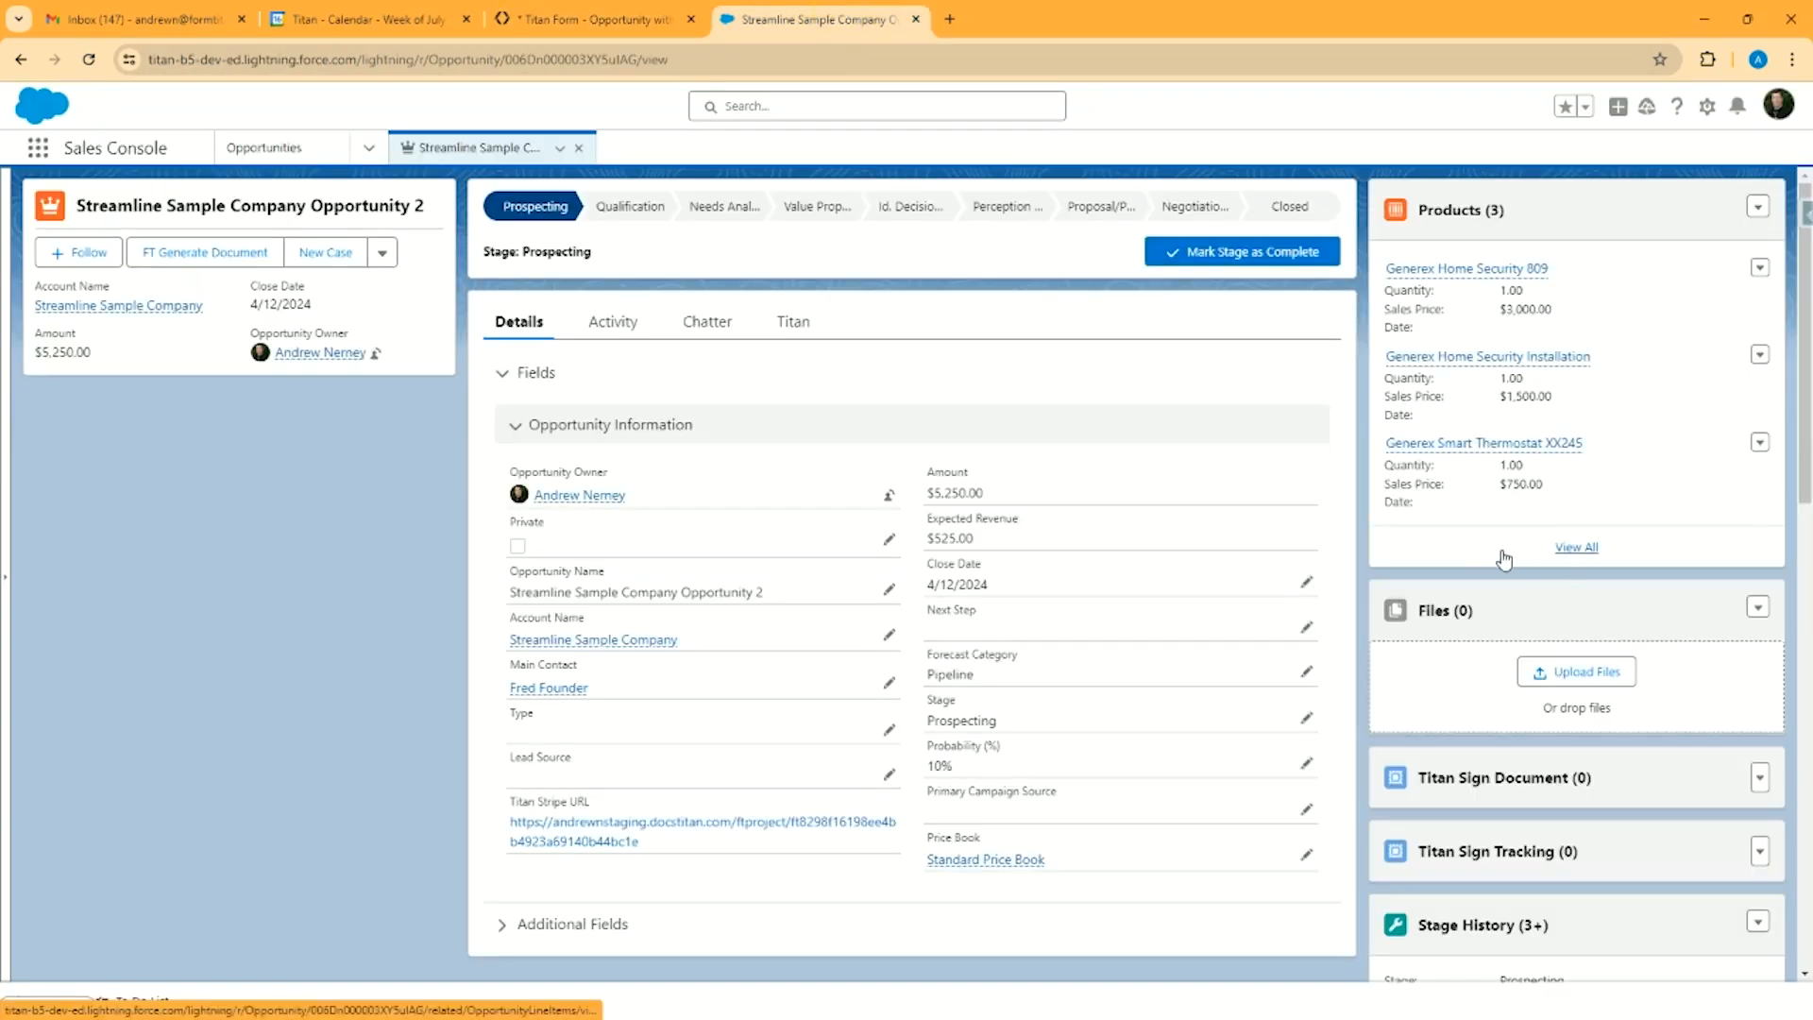
click(200, 265)
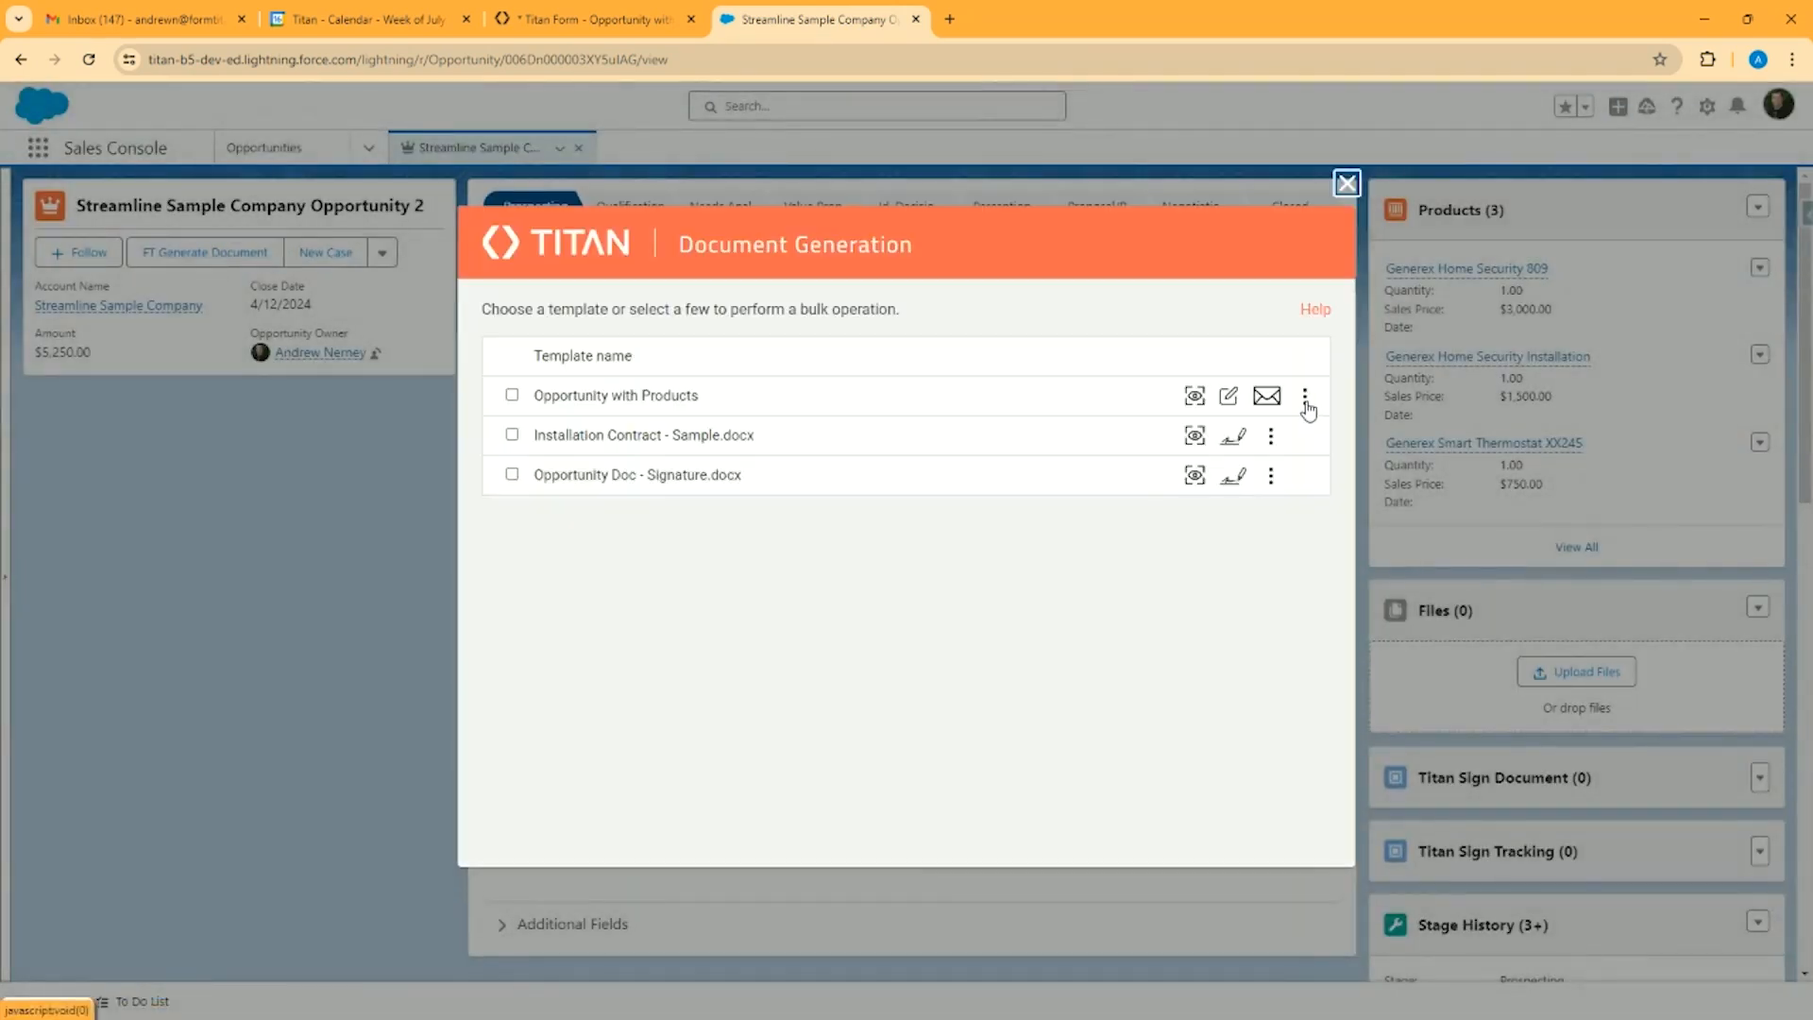
click(1306, 402)
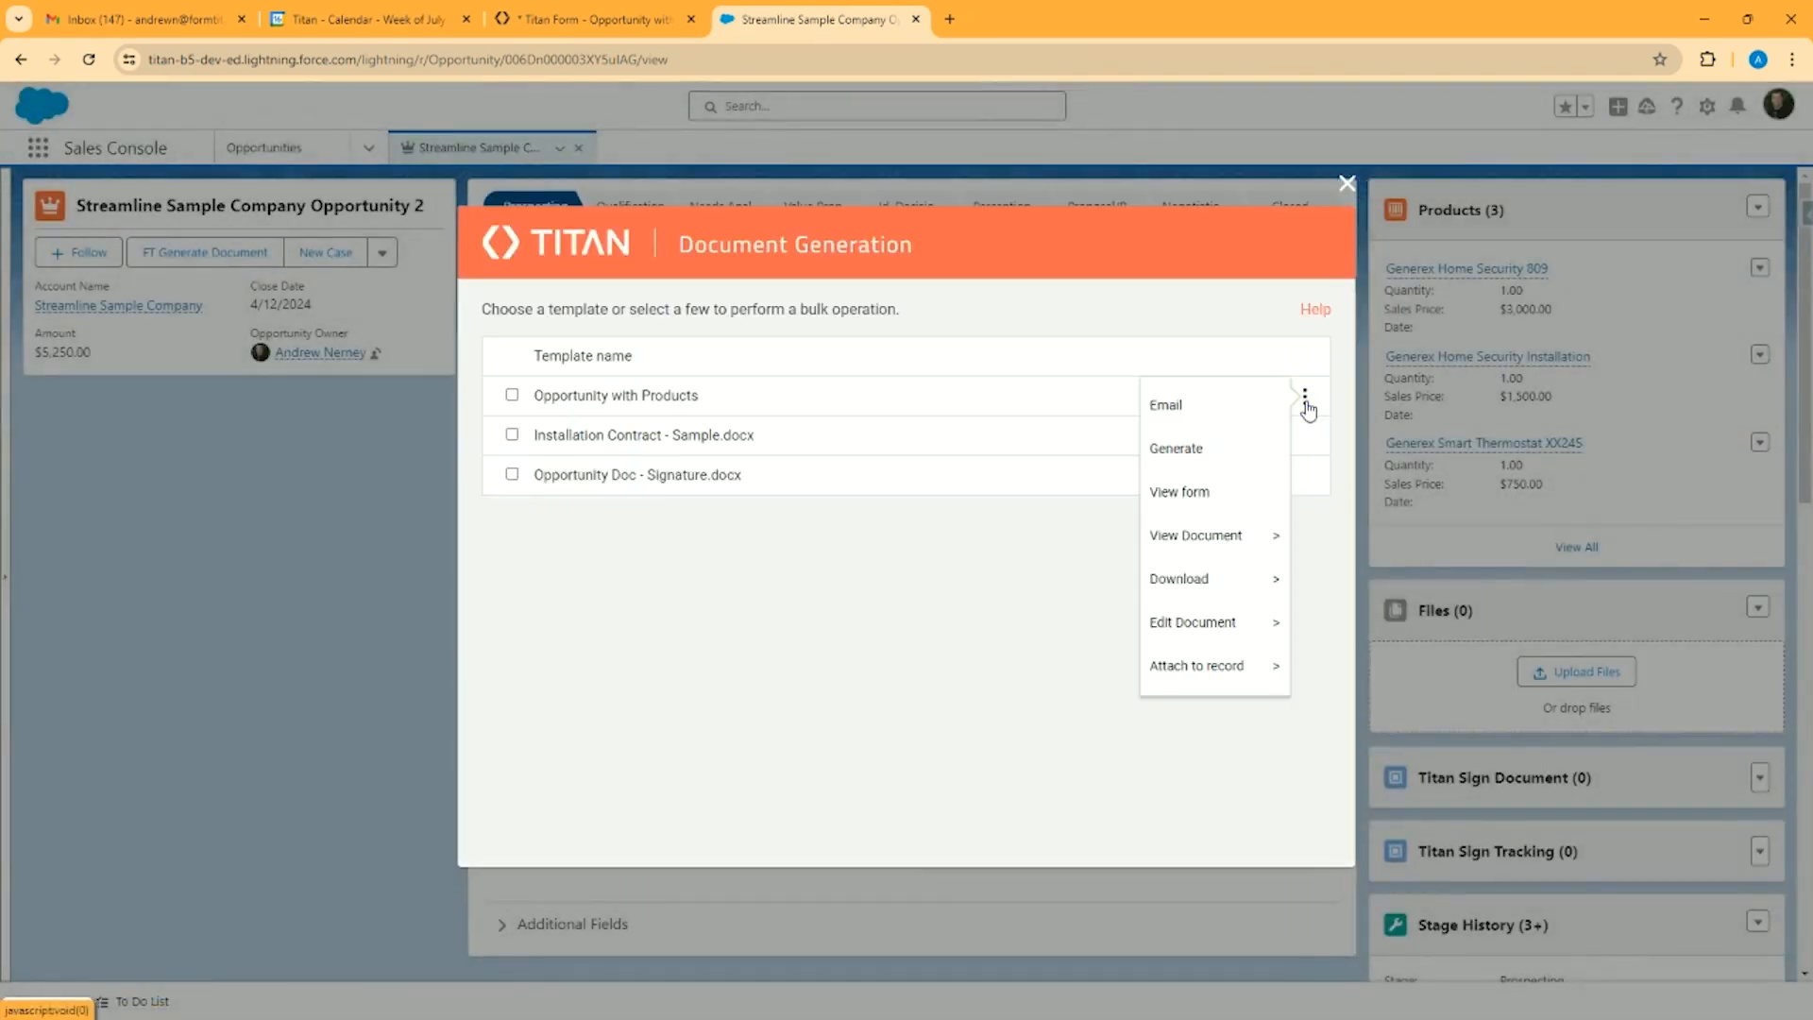
click(1186, 450)
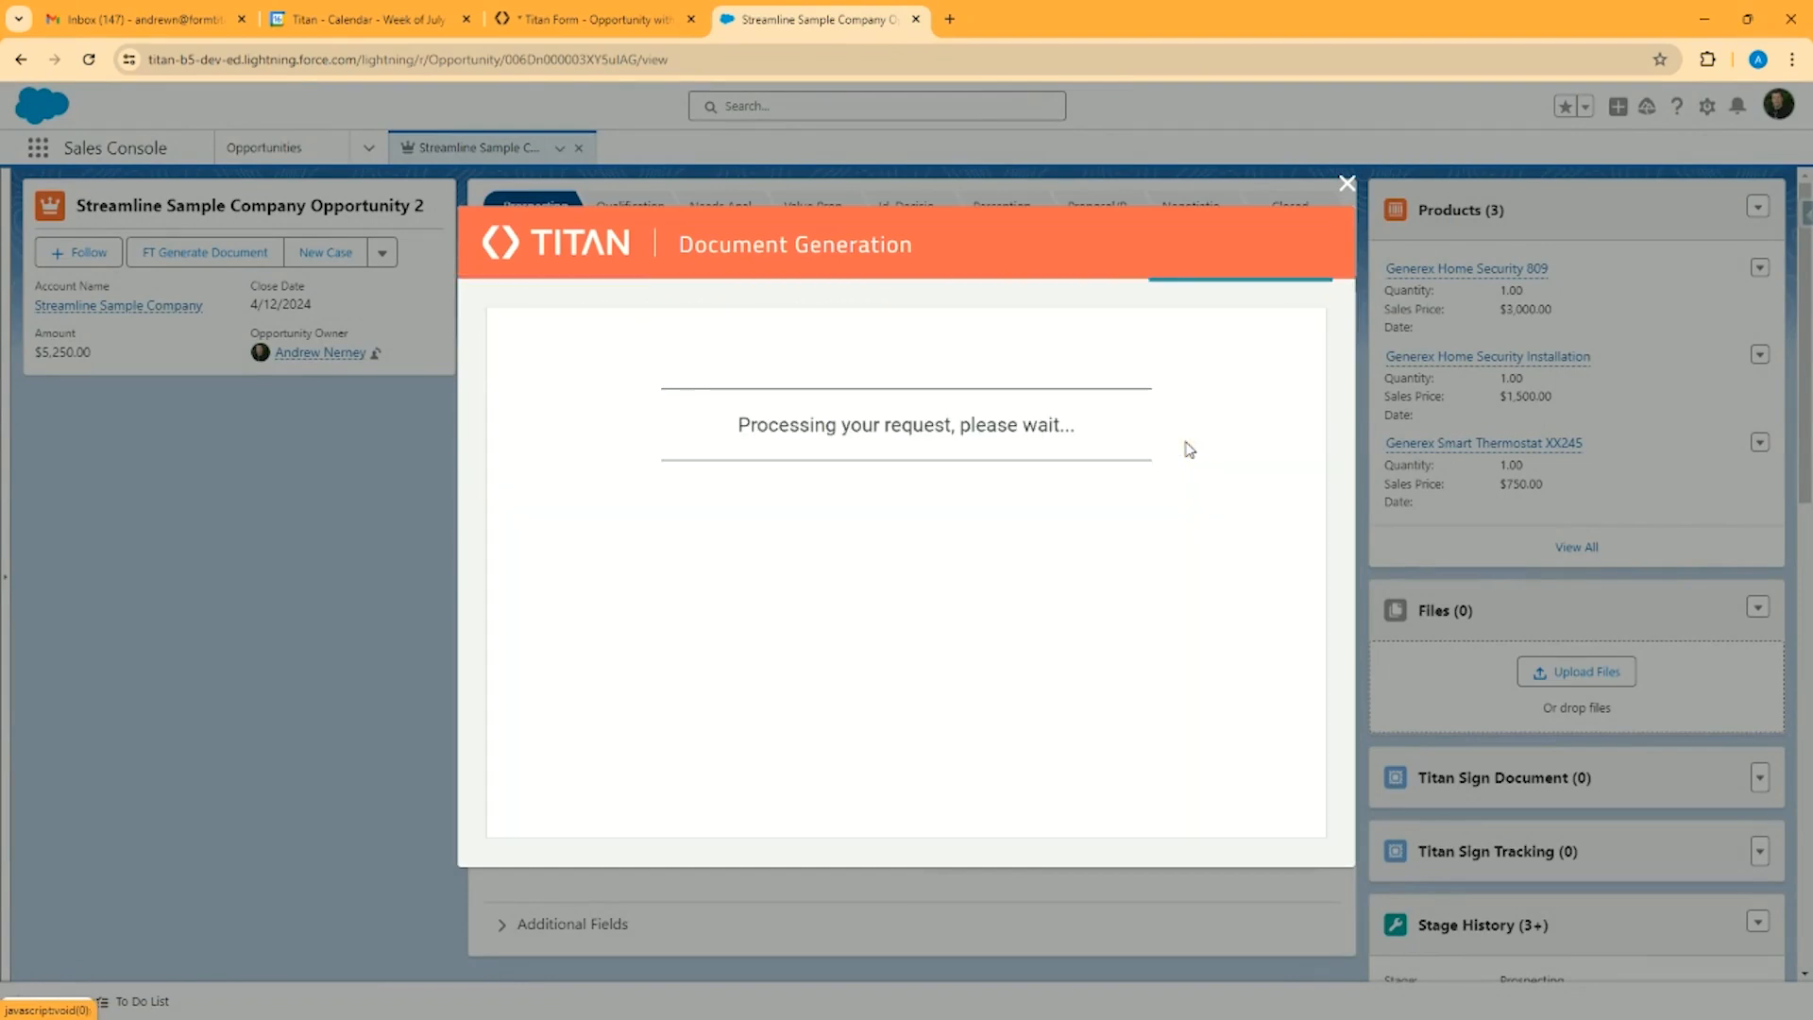
click(1348, 184)
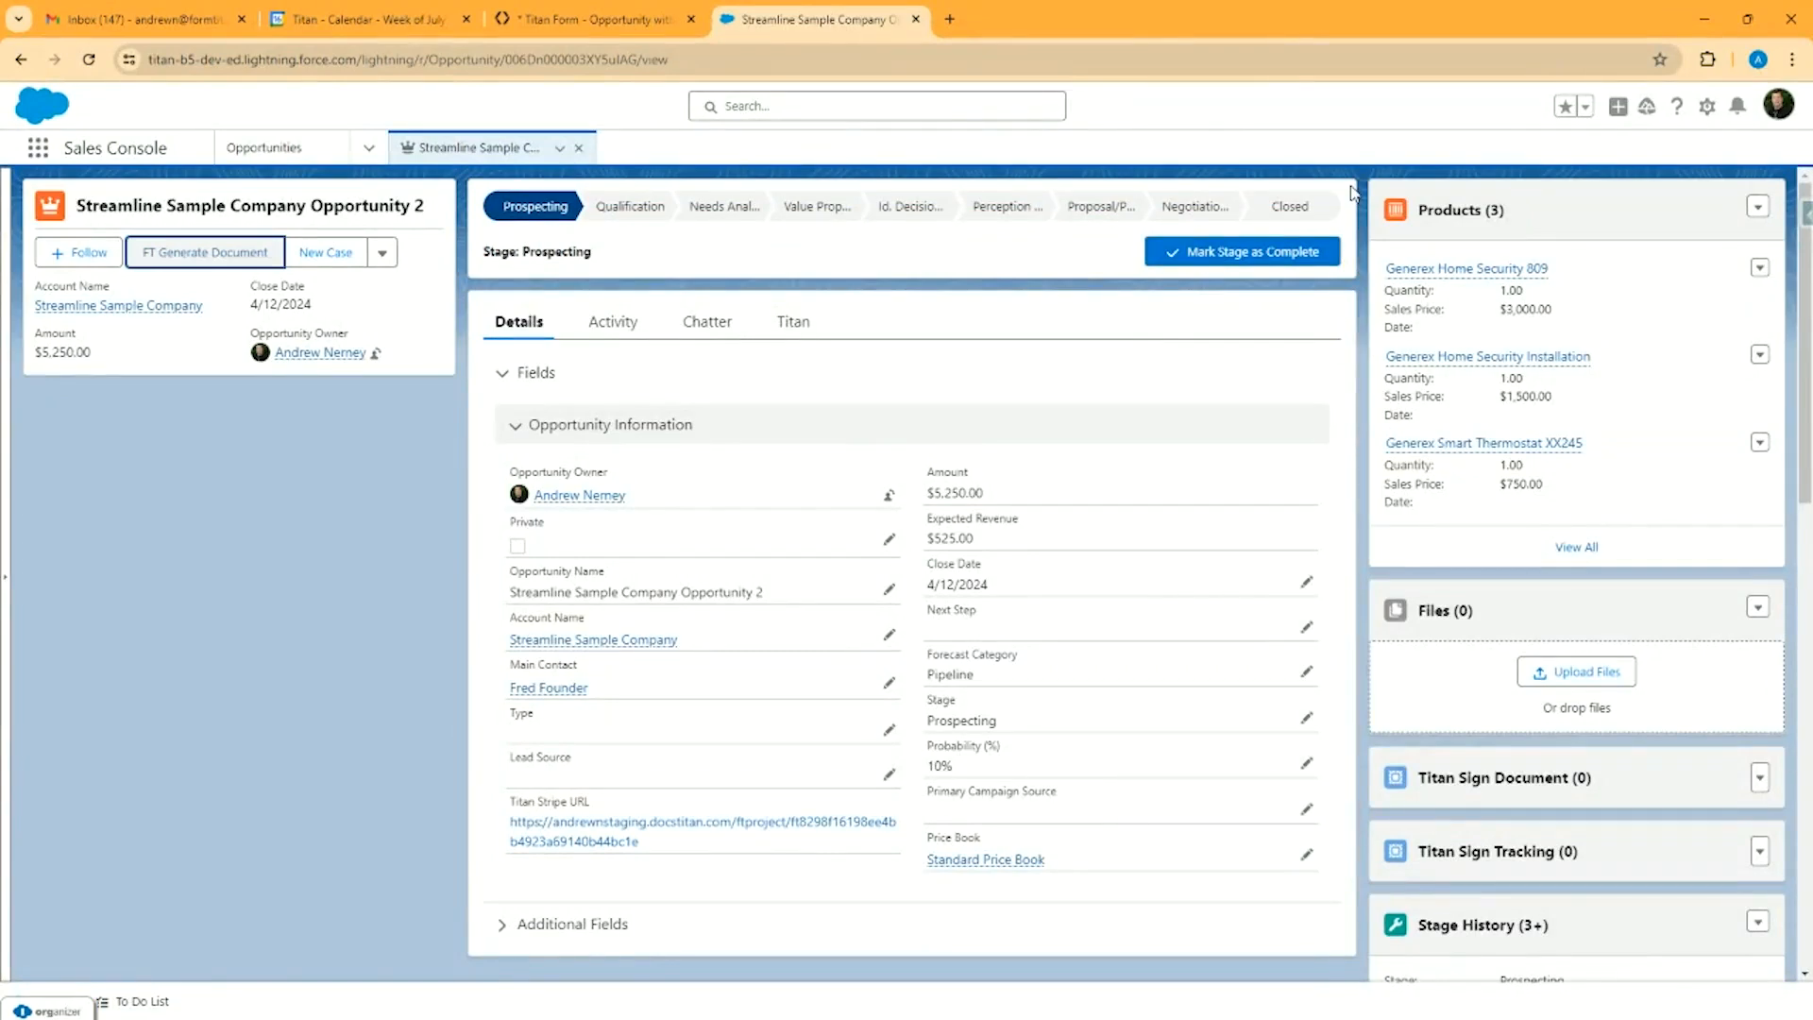
Refresh the opportunity's tab, preview the Opportunity with Products file attached to the record, and close the preview
click(560, 148)
click(522, 185)
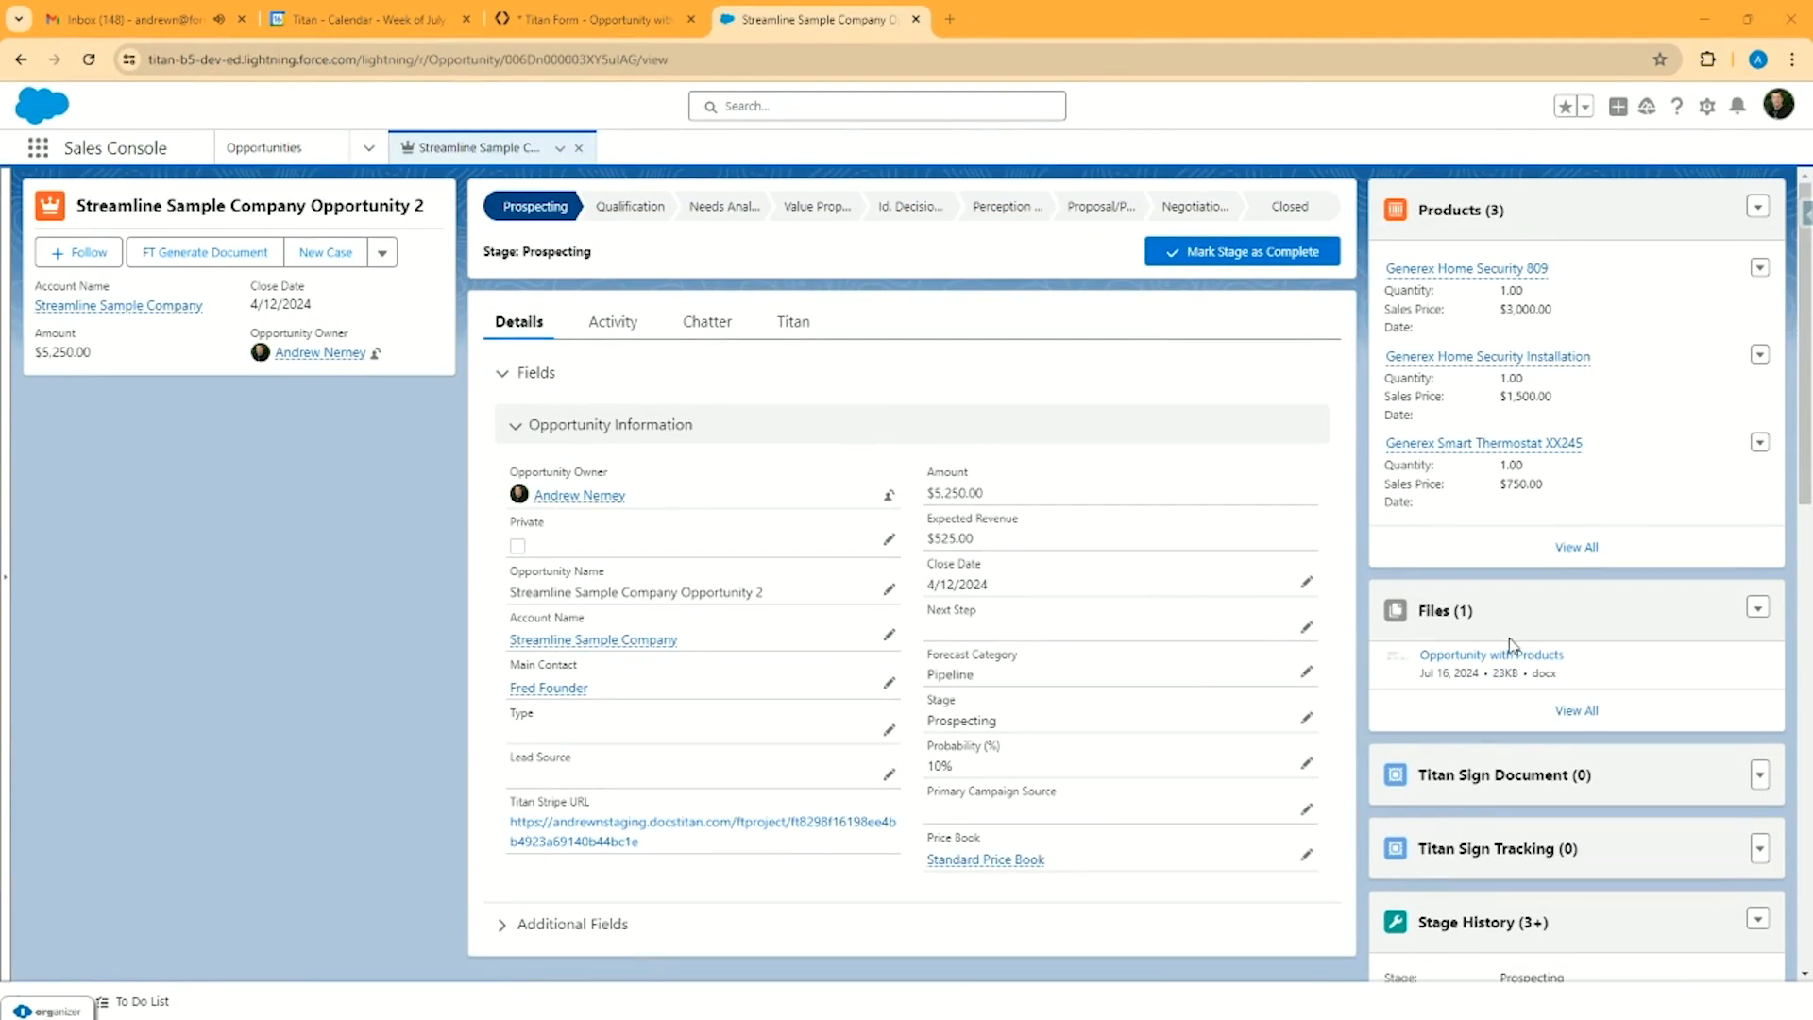
click(1462, 650)
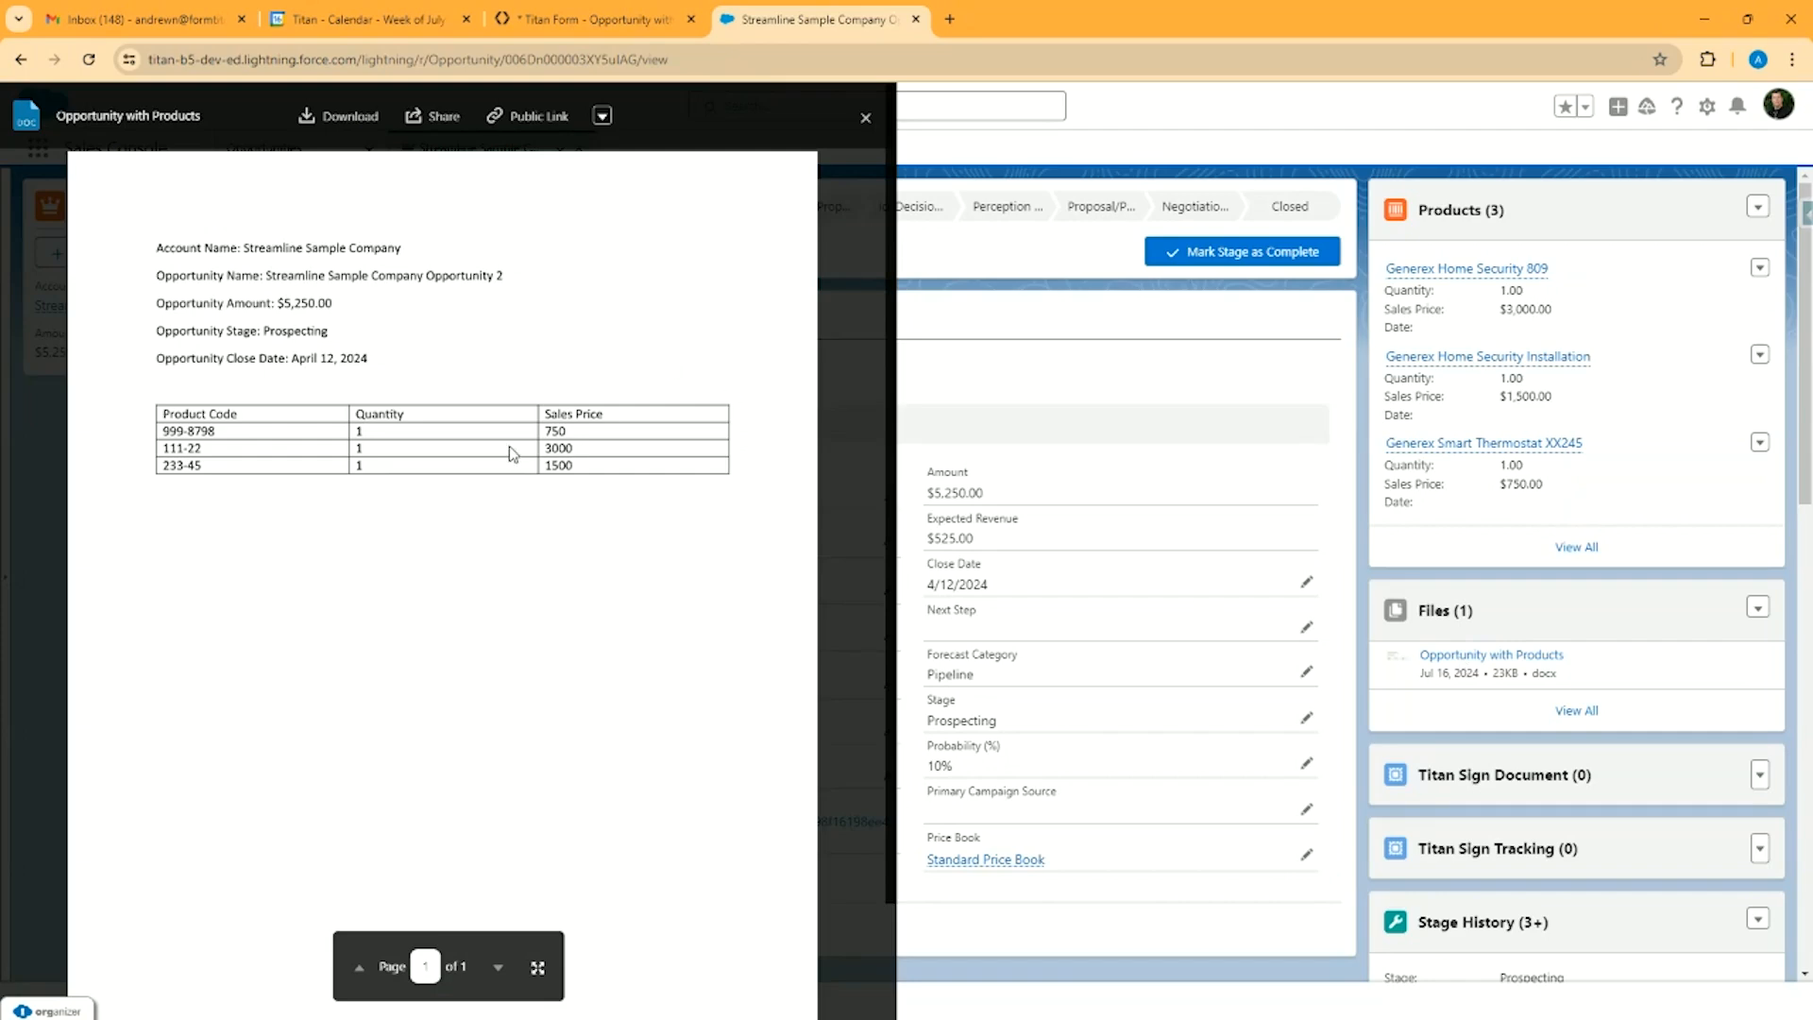
click(865, 117)
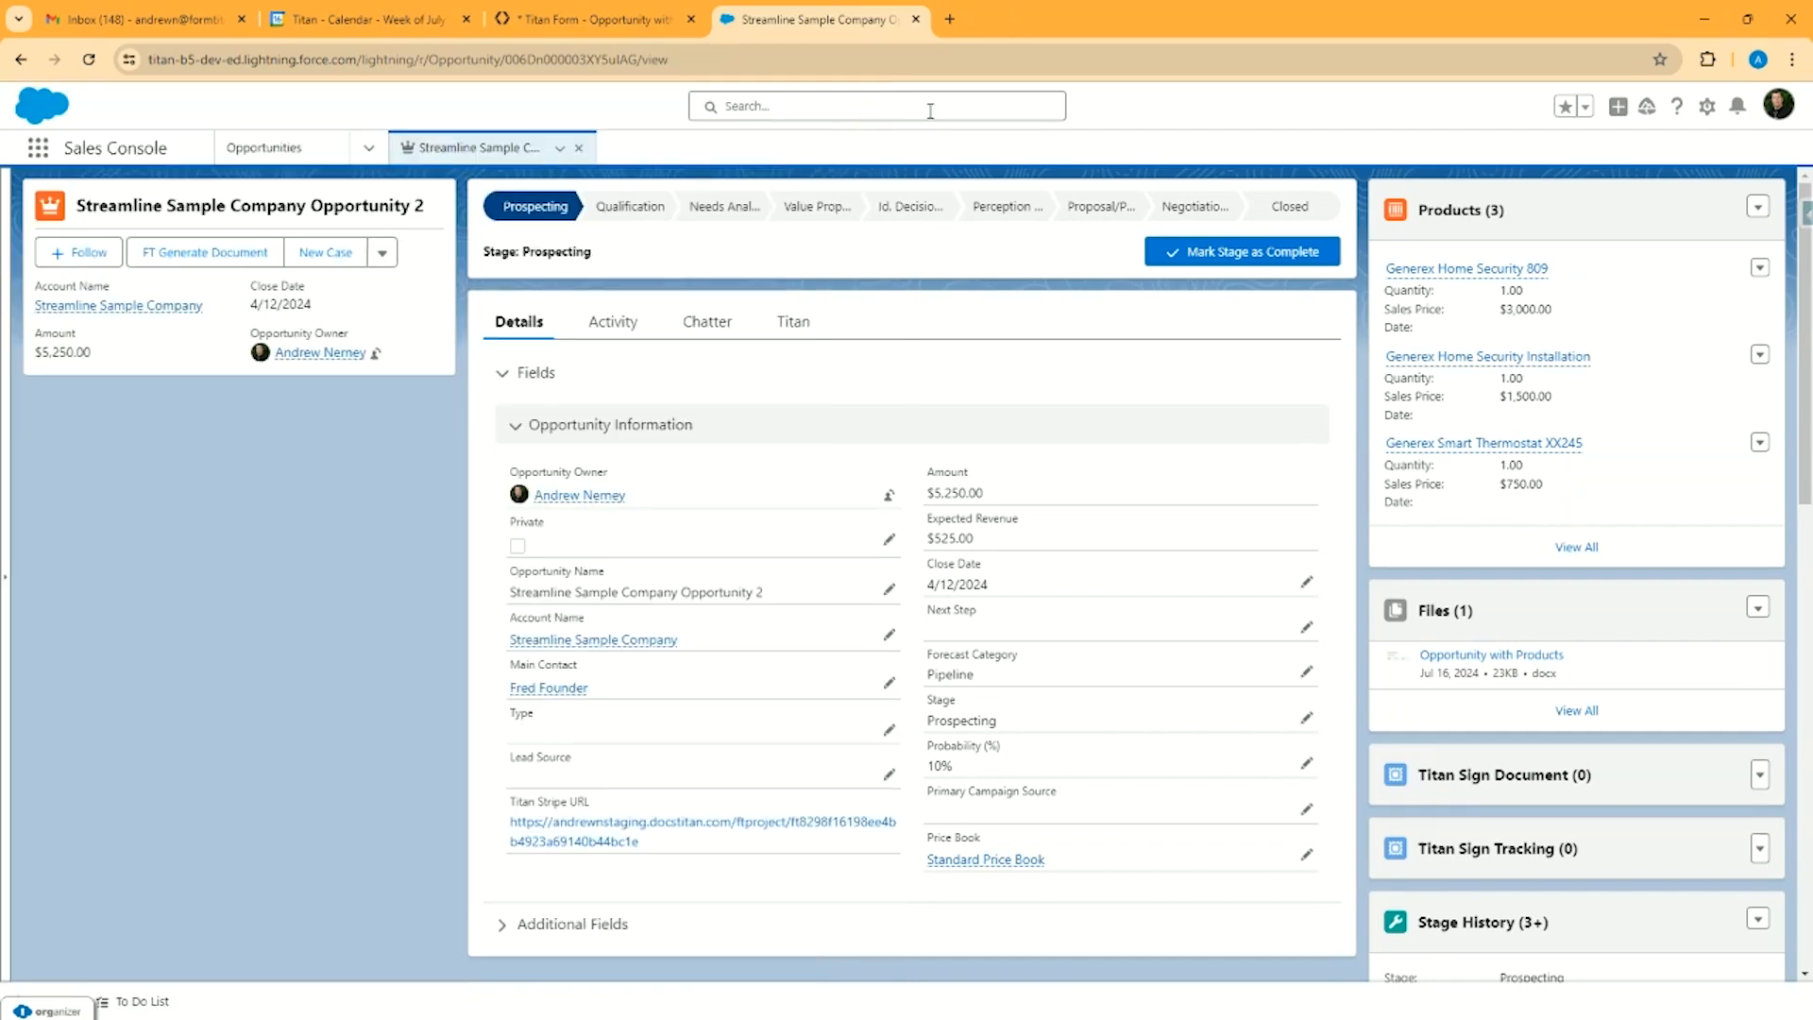
Open the opportunity's account, Streamline Sample Company, and preview the Opportunity with Products document among its files
click(583, 642)
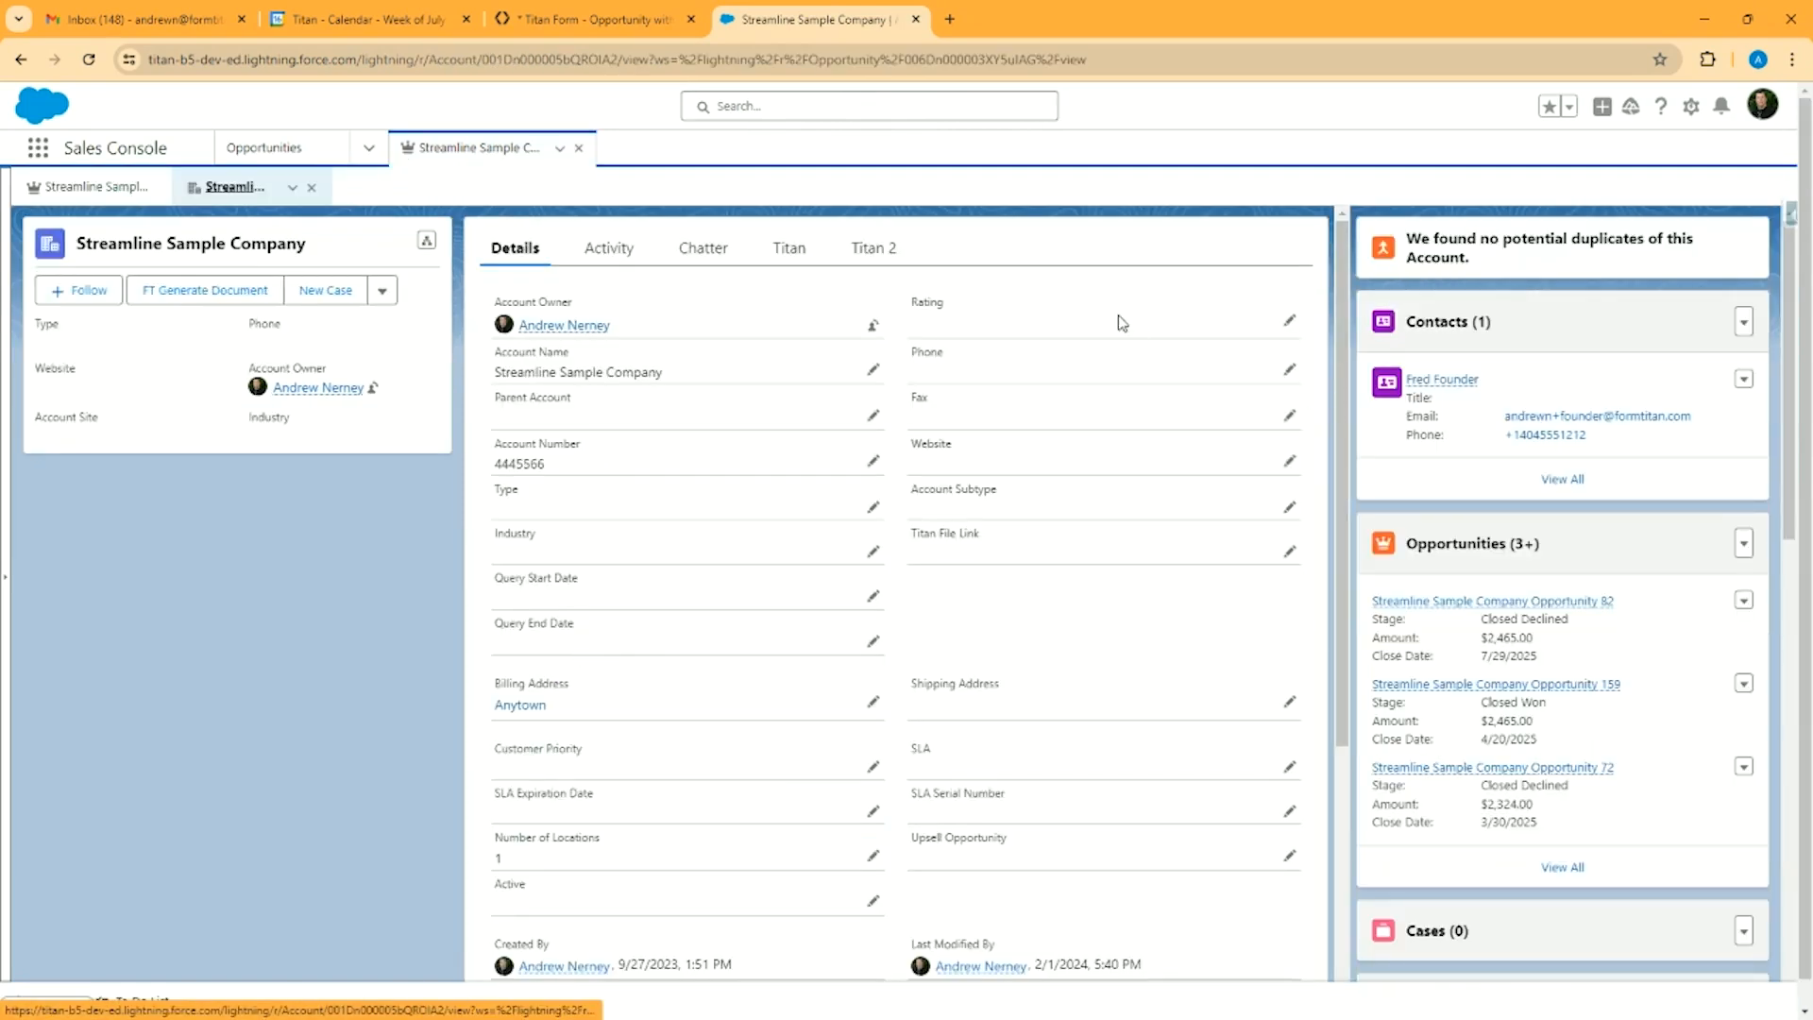
scroll(1483, 689, down, 2)
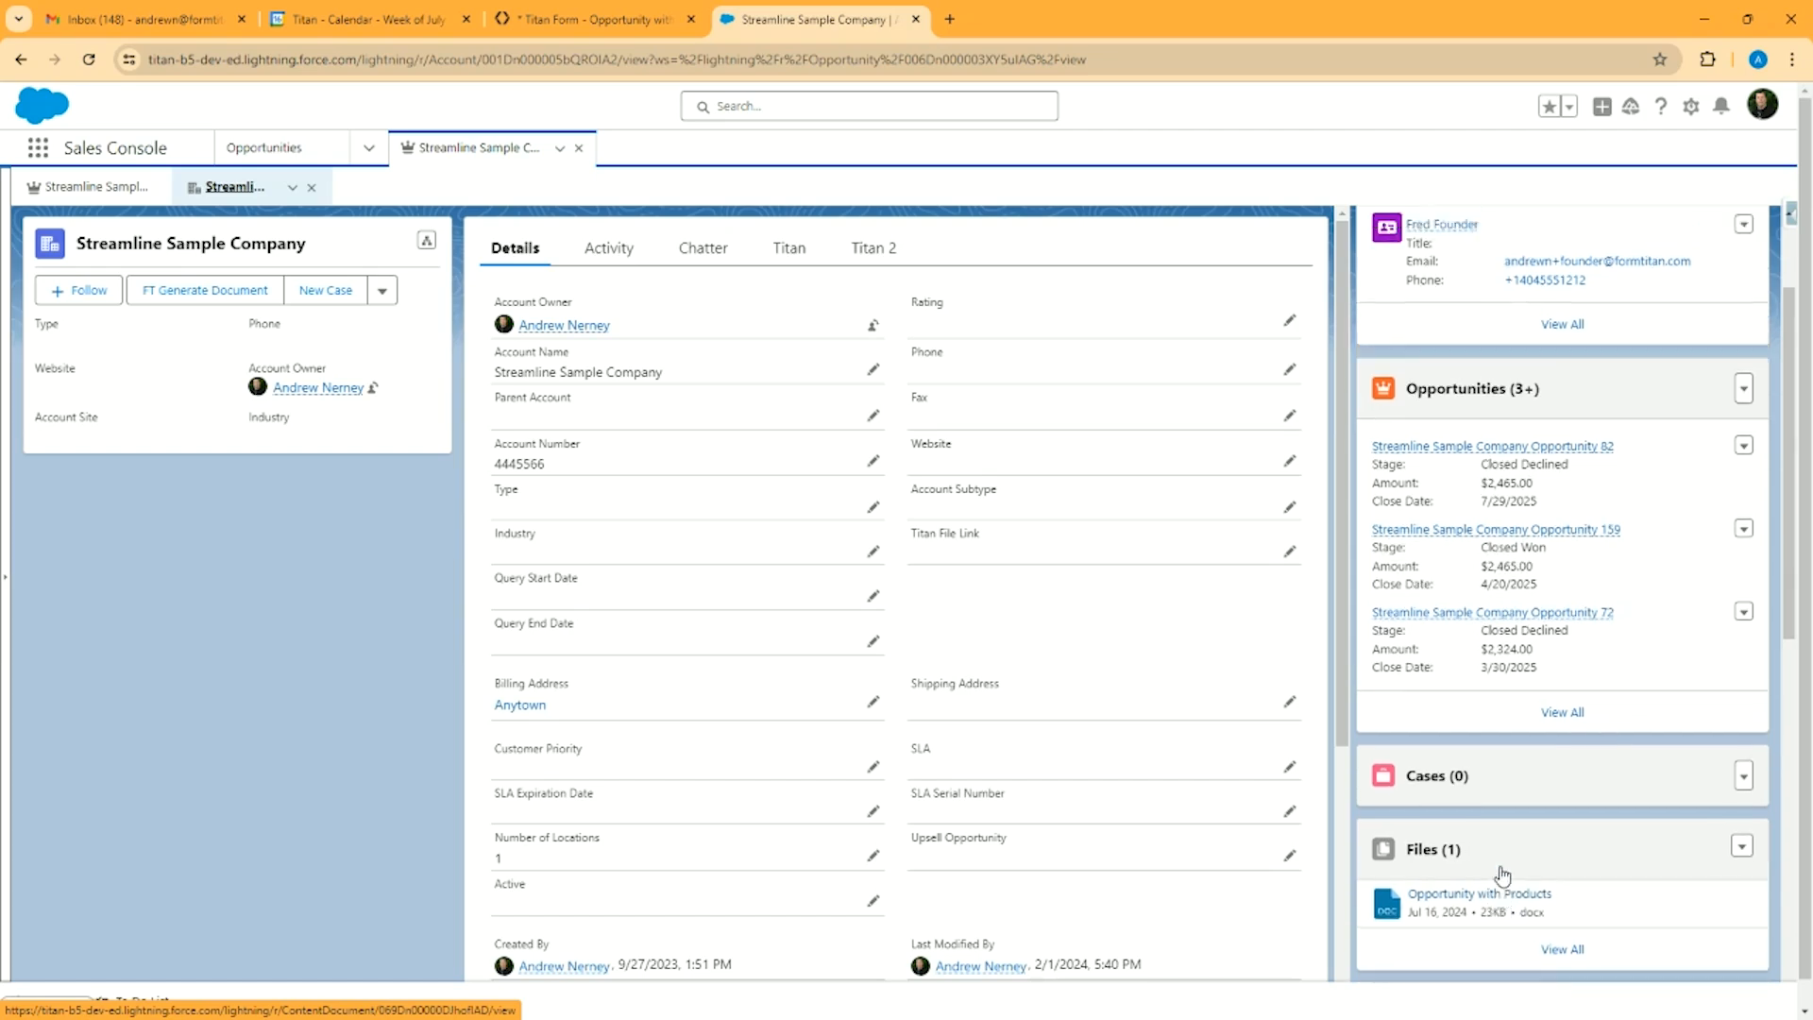
click(1499, 869)
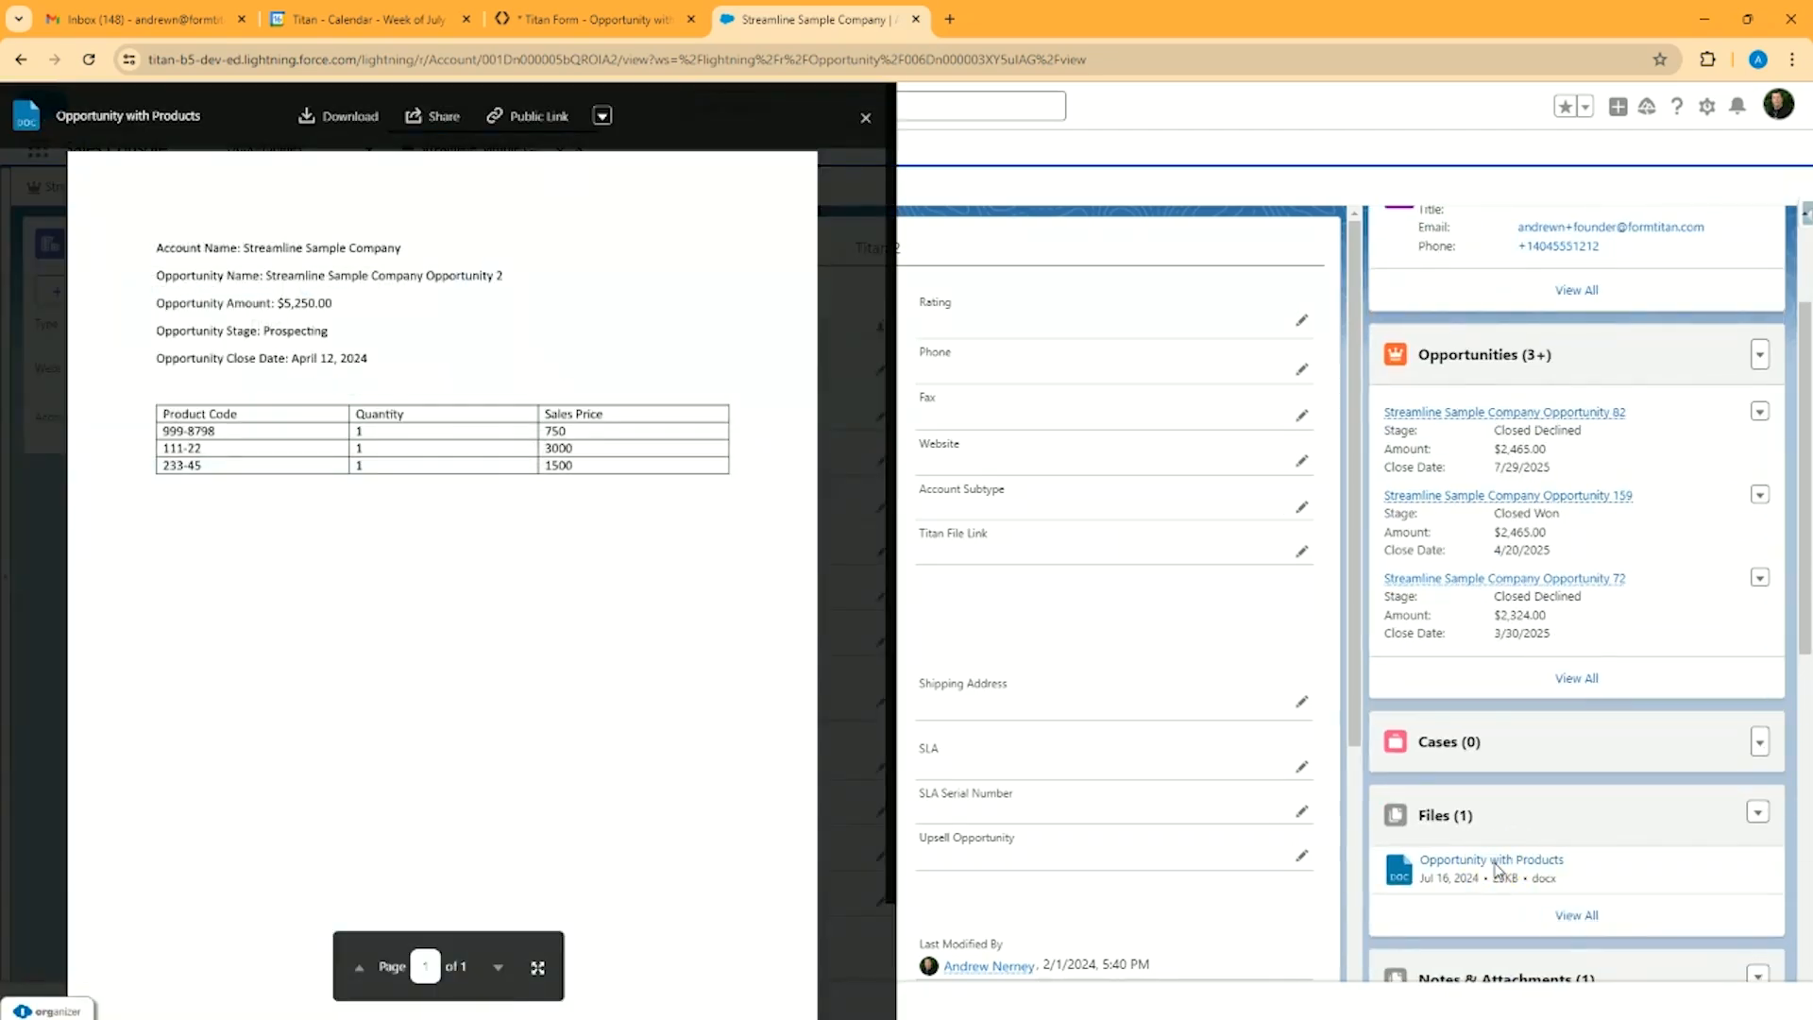